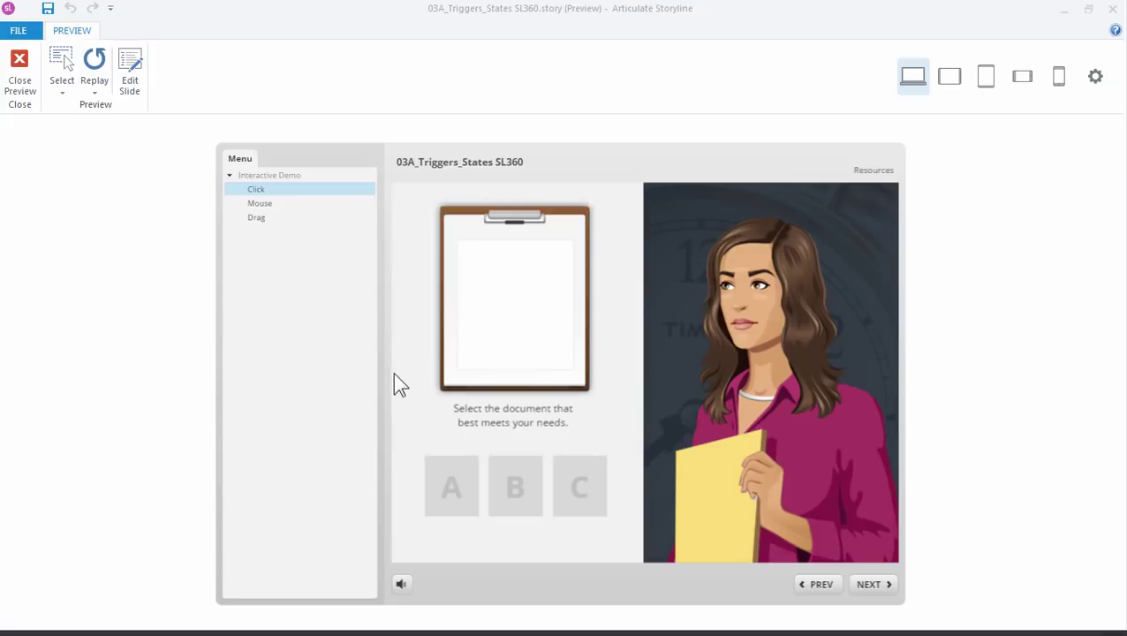
Test the A, B, C document triggers on the Click slide, then go to the Mouse slide and hover A
{"action": "left_click", "coordinate": [433, 501]}
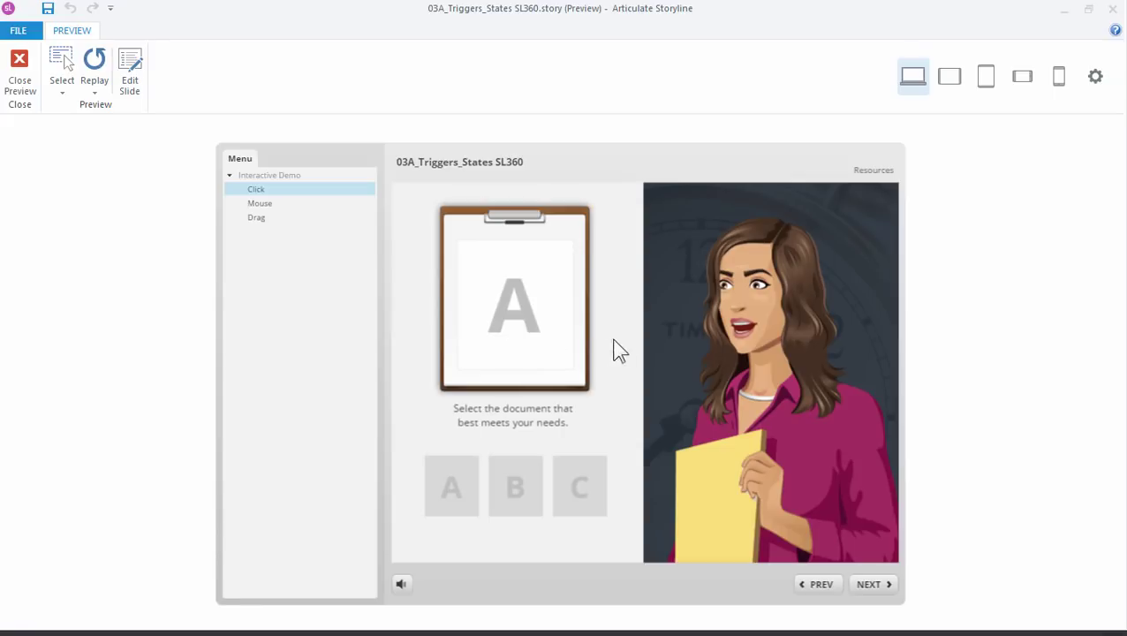
{"action": "left_click", "coordinate": [515, 488]}
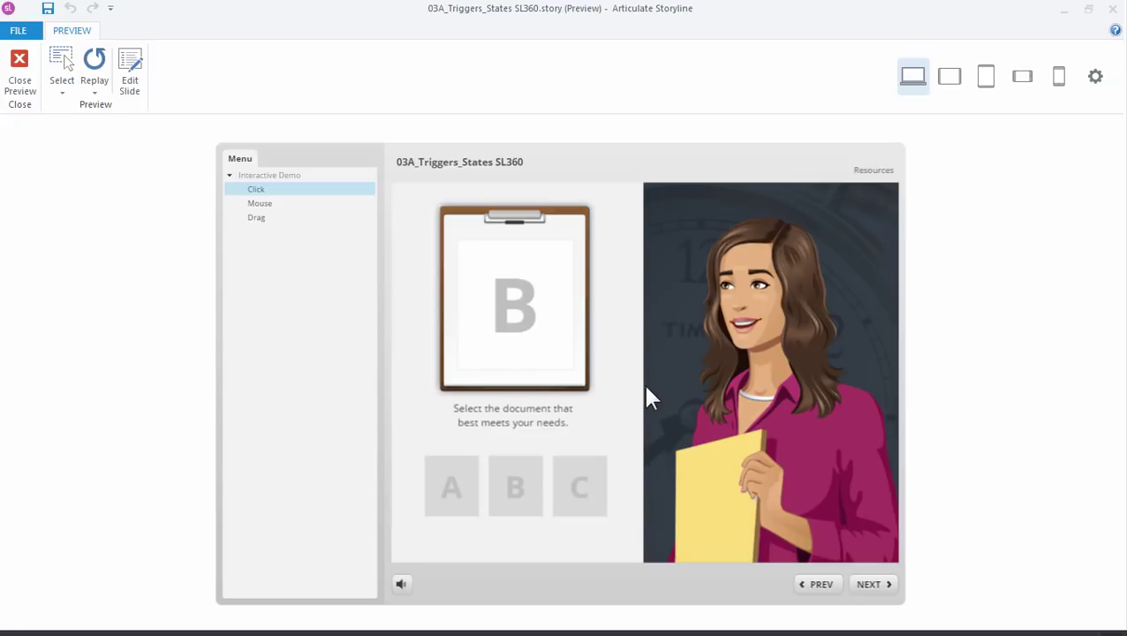
{"action": "left_click", "coordinate": [573, 471]}
{"action": "left_click", "coordinate": [527, 478]}
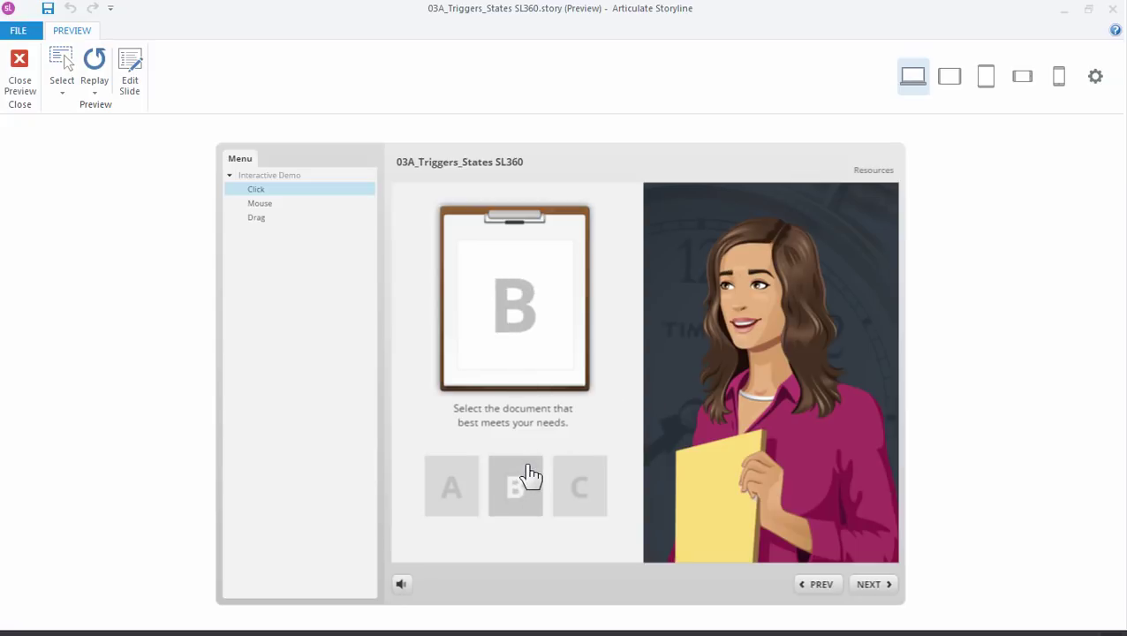
{"action": "left_click", "coordinate": [468, 486]}
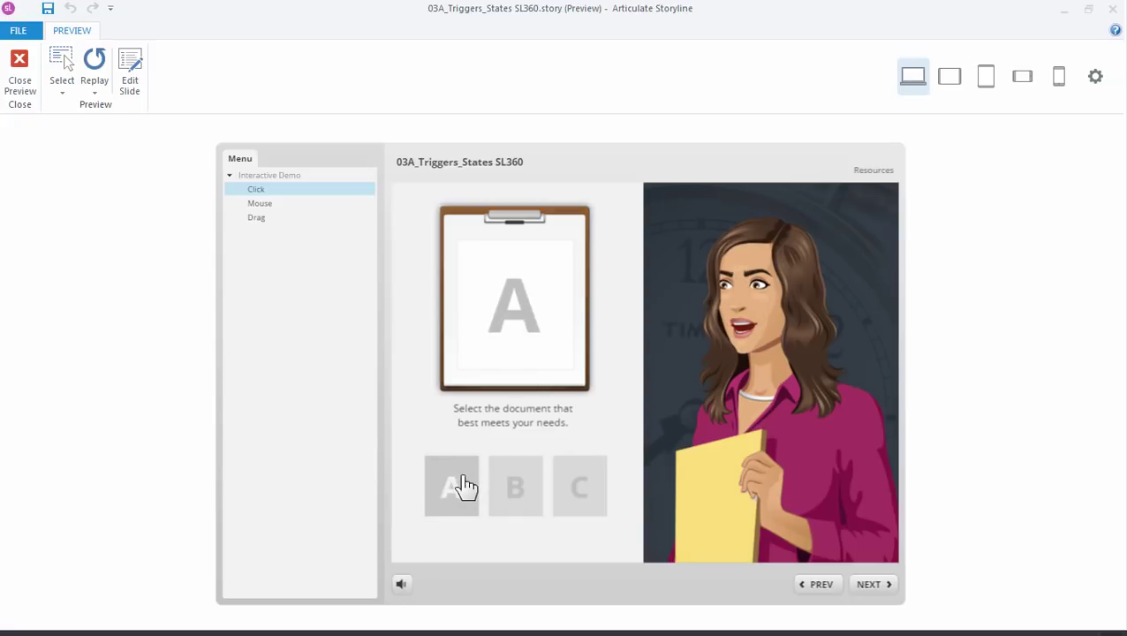
{"action": "left_click", "coordinate": [268, 206]}
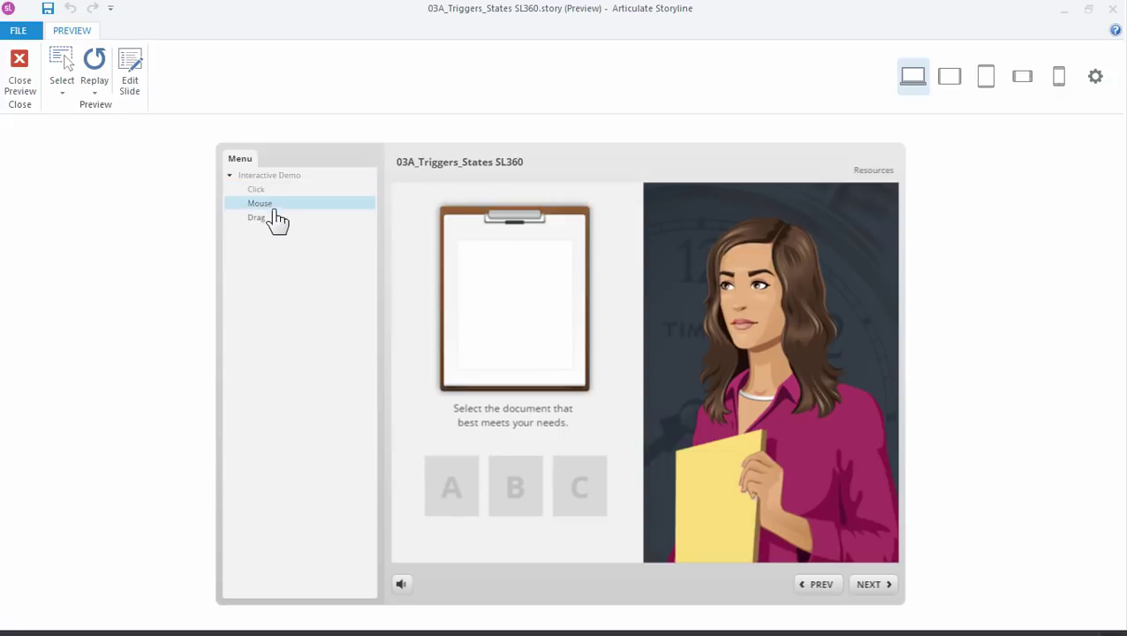
{"action": "mouse_move", "coordinate": [449, 492]}
On the Drag slide, drop tiles A, C, then B onto the clipboard, leaving B shown
{"action": "left_click", "coordinate": [262, 220]}
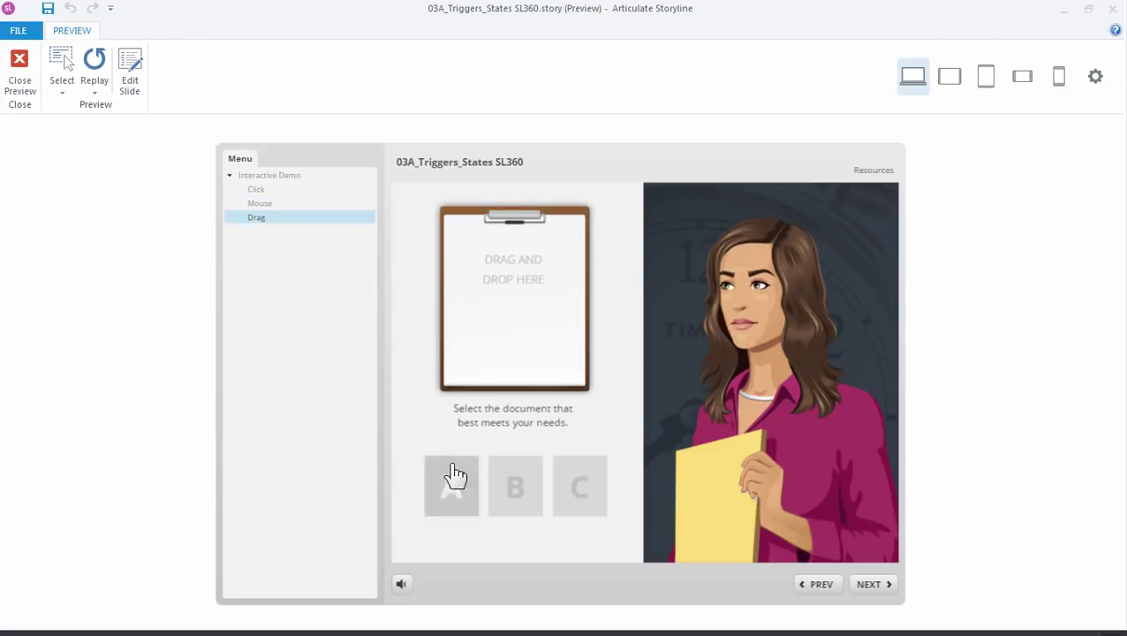
{"action": "left_click_drag", "start_coordinate": [455, 477], "coordinate": [517, 329]}
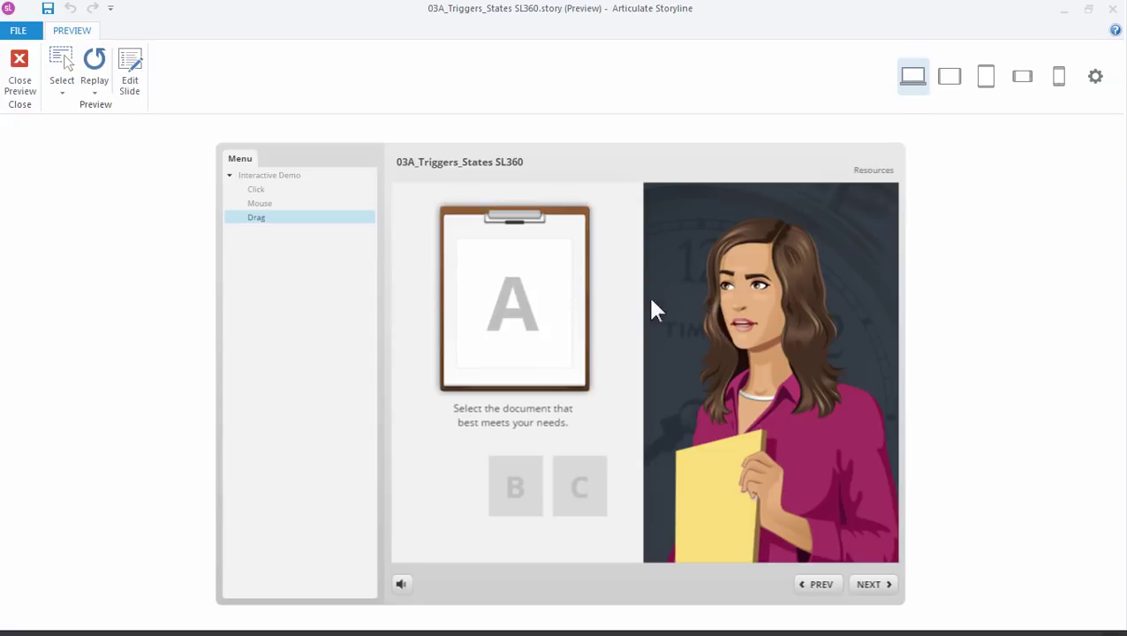
{"action": "left_click_drag", "start_coordinate": [578, 478], "coordinate": [530, 329]}
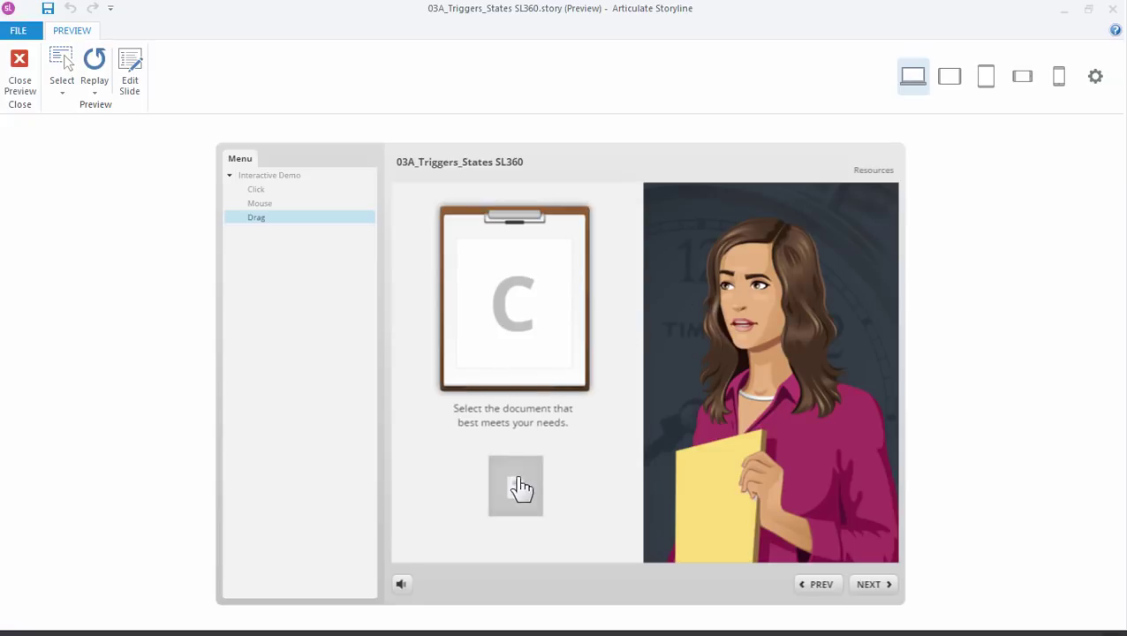
{"action": "left_click_drag", "start_coordinate": [520, 488], "coordinate": [512, 341]}
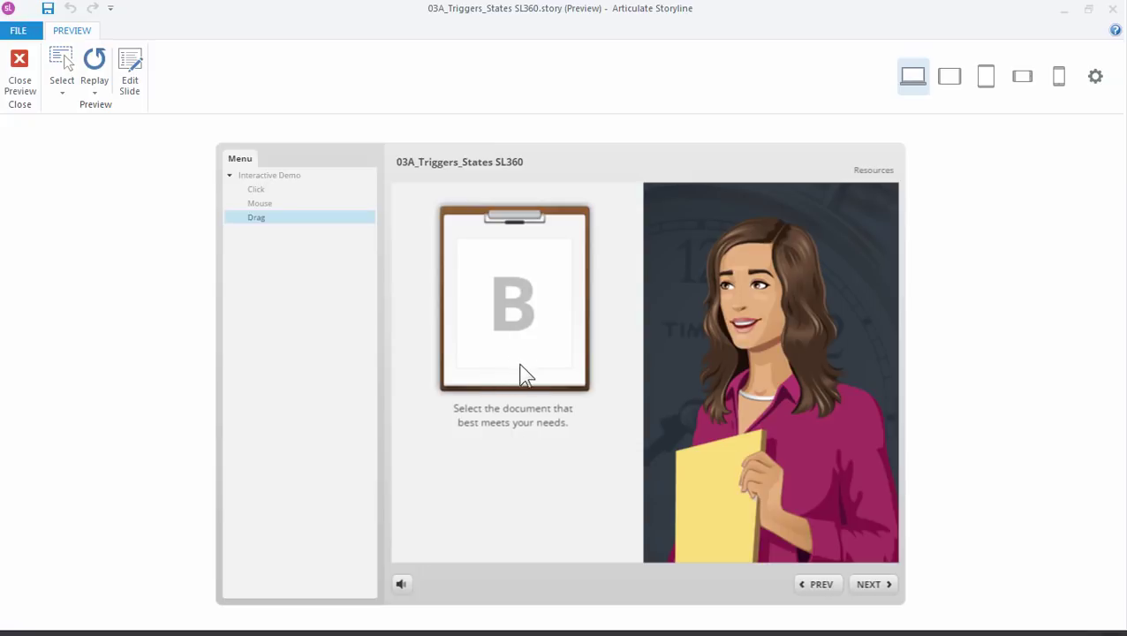
Return to the editor, toggle object visibility off and on, and select buttons A, B and C
{"action": "left_click", "coordinate": [19, 77]}
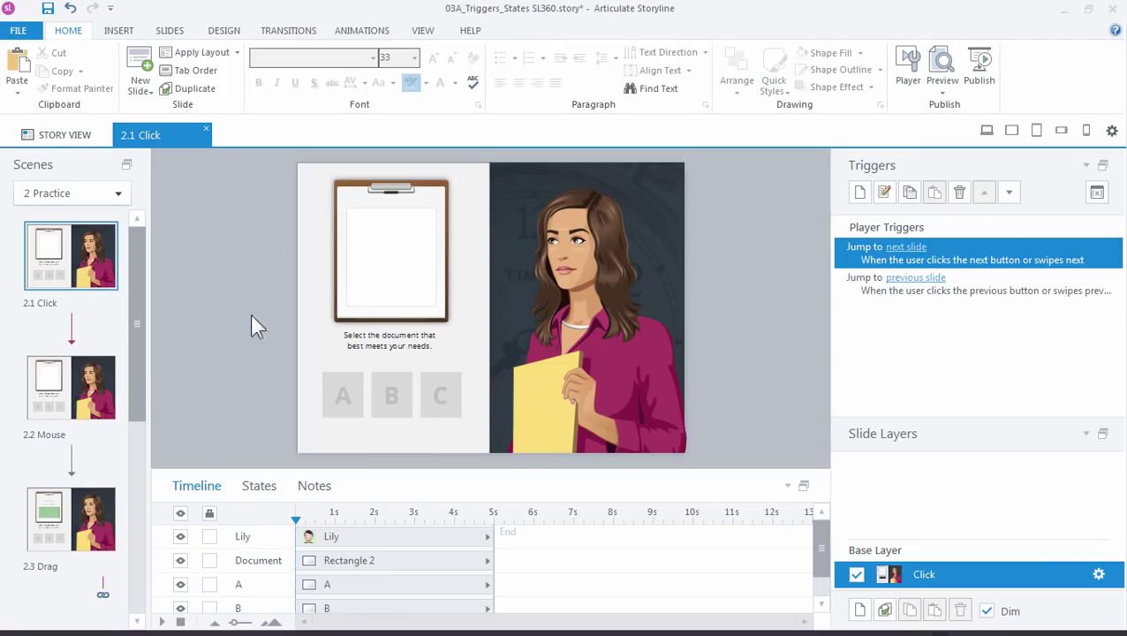
{"action": "left_click", "coordinate": [180, 513]}
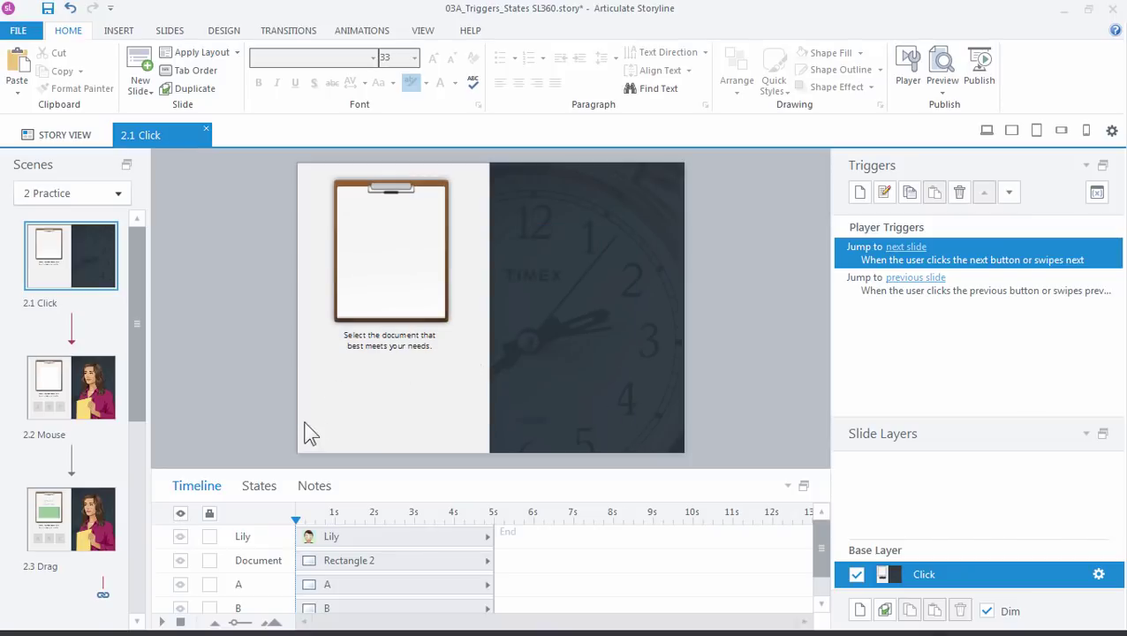
{"action": "left_click", "coordinate": [181, 514]}
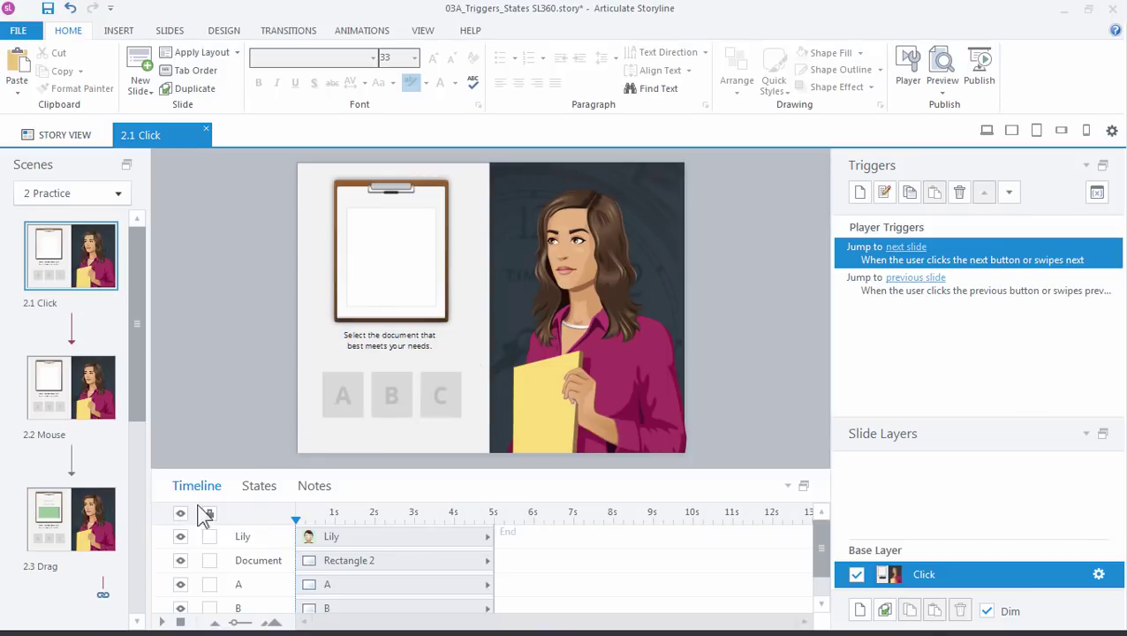
{"action": "left_click", "coordinate": [347, 410]}
{"action": "left_click", "coordinate": [378, 415]}
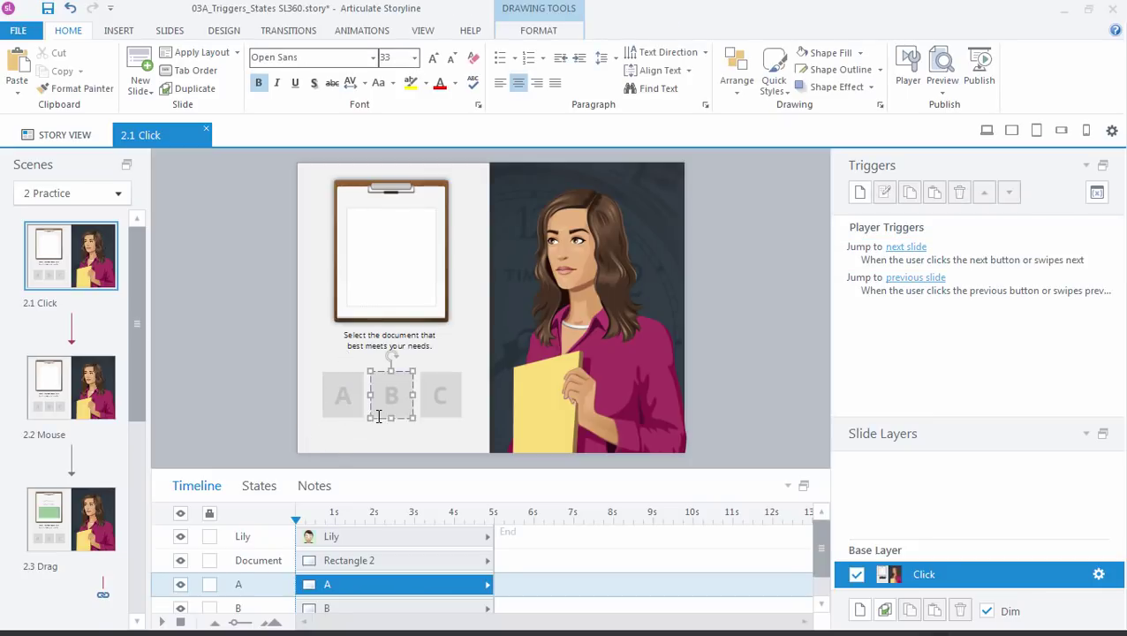
{"action": "left_click", "coordinate": [442, 416]}
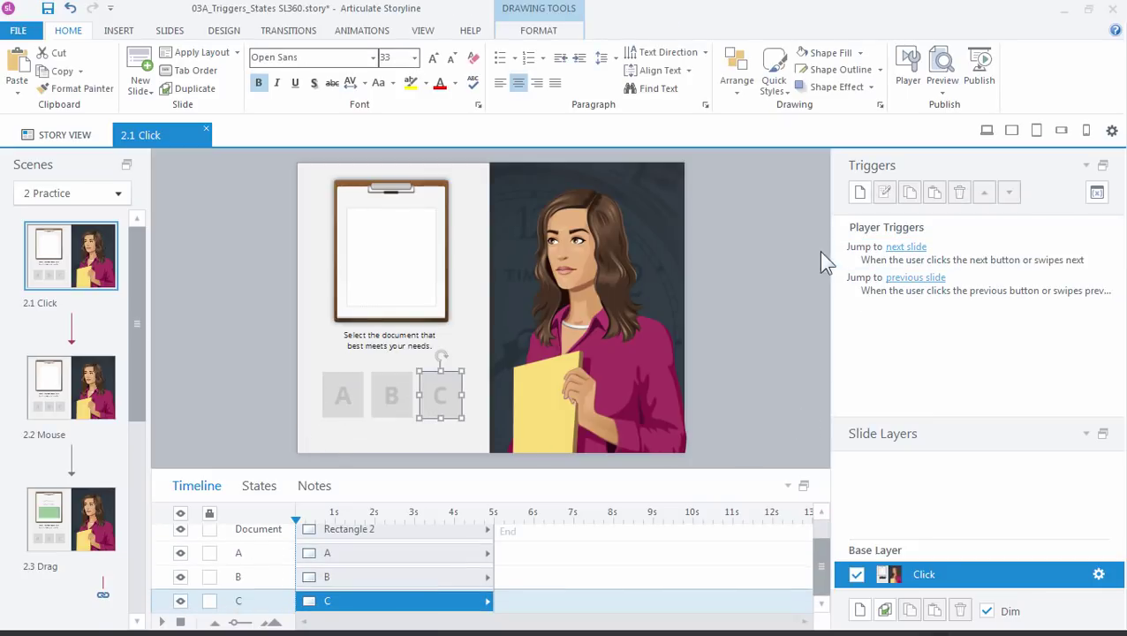
Select the document rectangle, undo its accidental move with Ctrl+Z, and view its states
{"action": "left_click", "coordinate": [408, 255]}
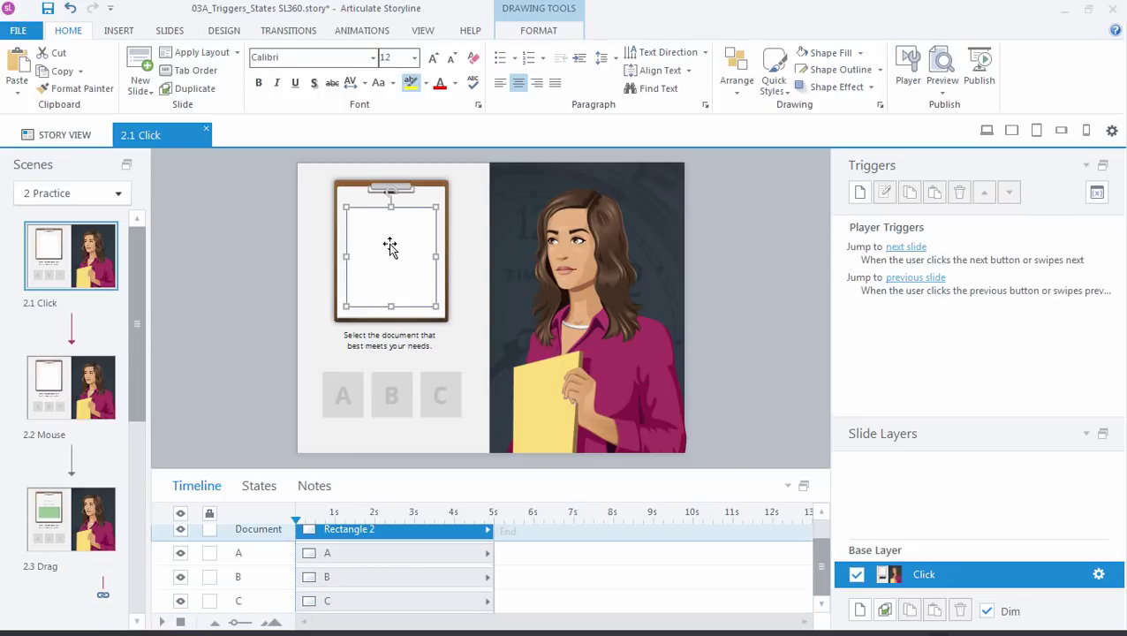
{"action": "left_click_drag", "start_coordinate": [385, 249], "coordinate": [474, 237]}
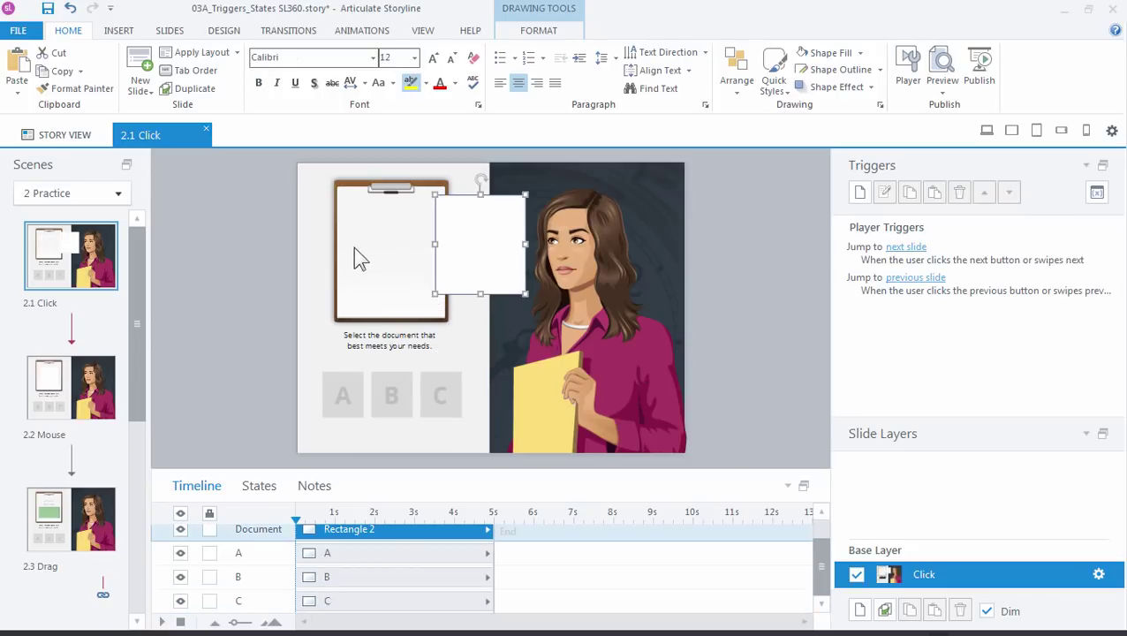
{"action": "left_click", "coordinate": [389, 216]}
{"action": "key", "text": "ctrl+z"}
{"action": "key", "text": "ctrl+z"}
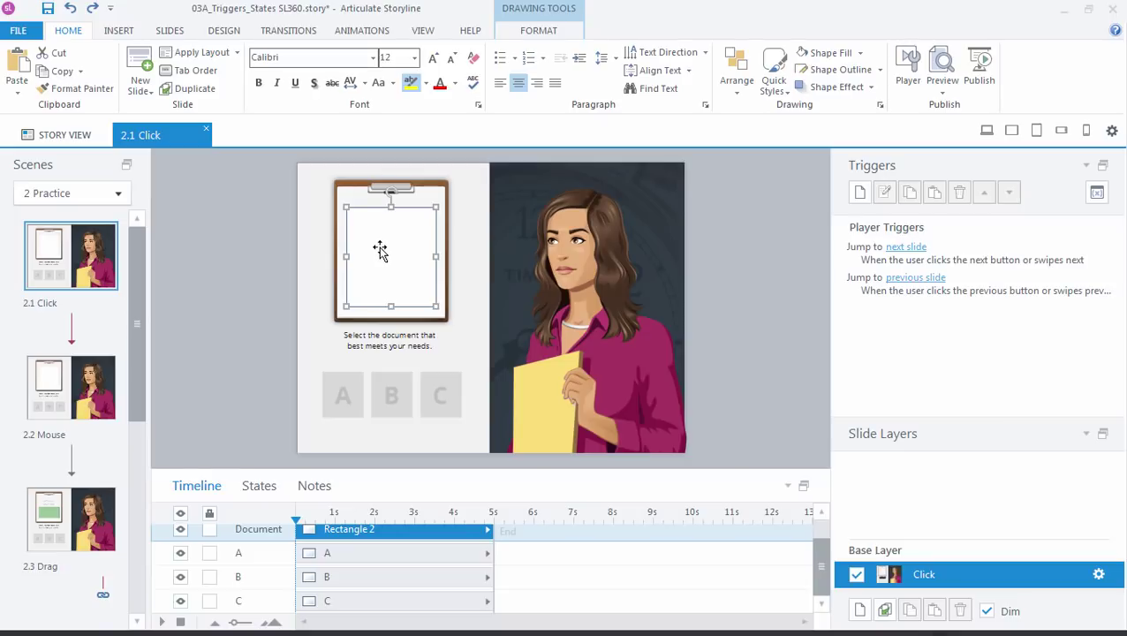
{"action": "left_click", "coordinate": [258, 491]}
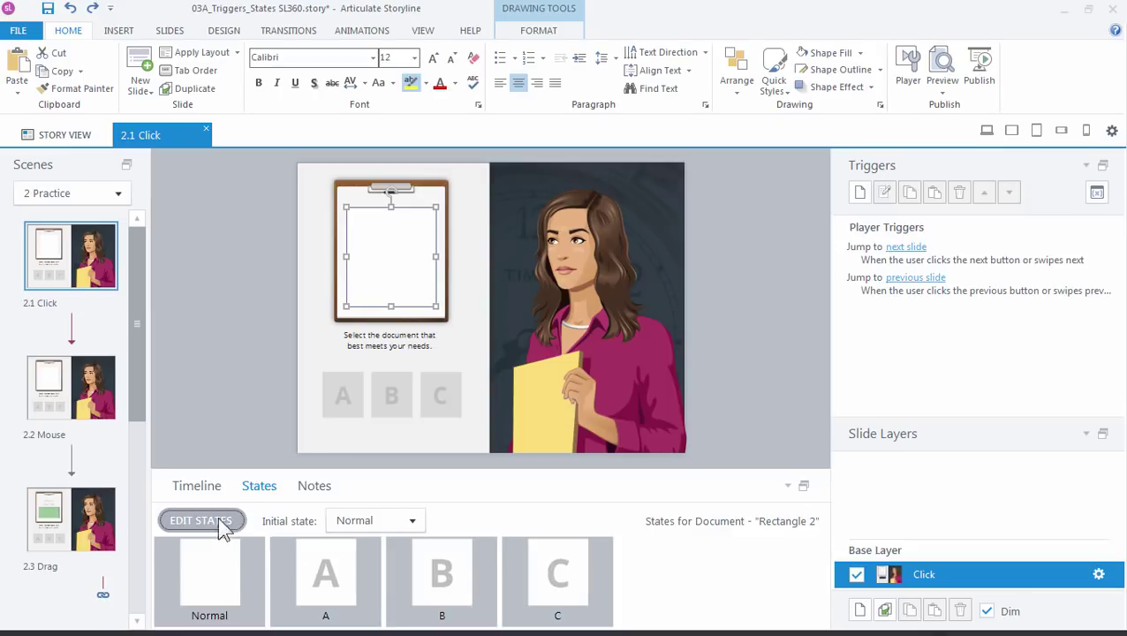
Compare the states of button A, the document rectangle and Lily
{"action": "left_click", "coordinate": [357, 417]}
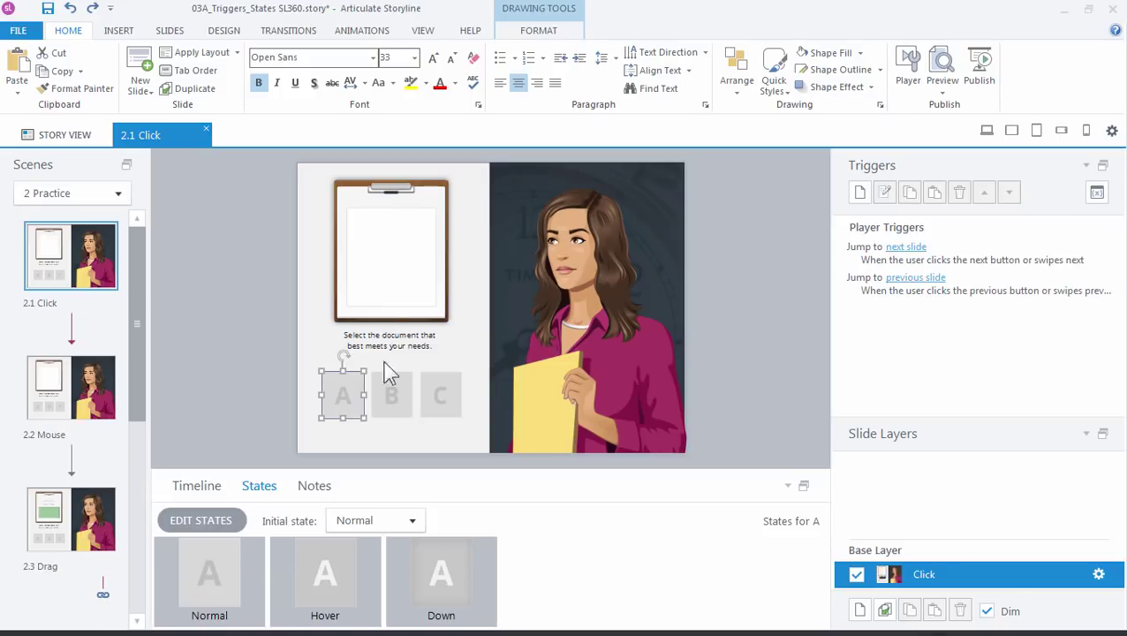
{"action": "left_click", "coordinate": [394, 293]}
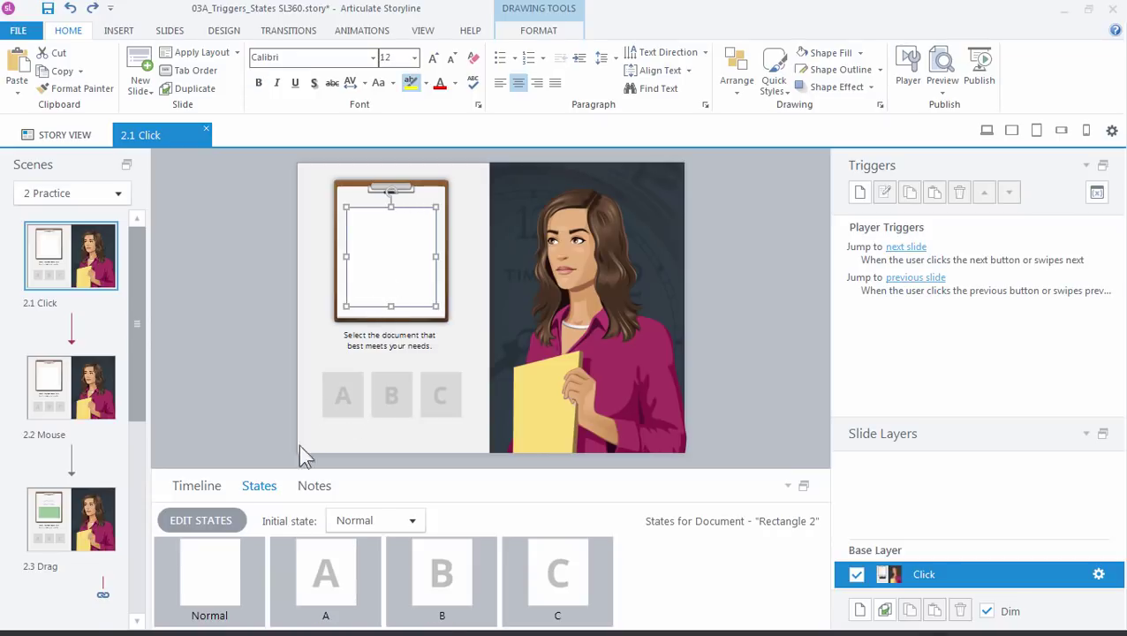
{"action": "left_click", "coordinate": [340, 411]}
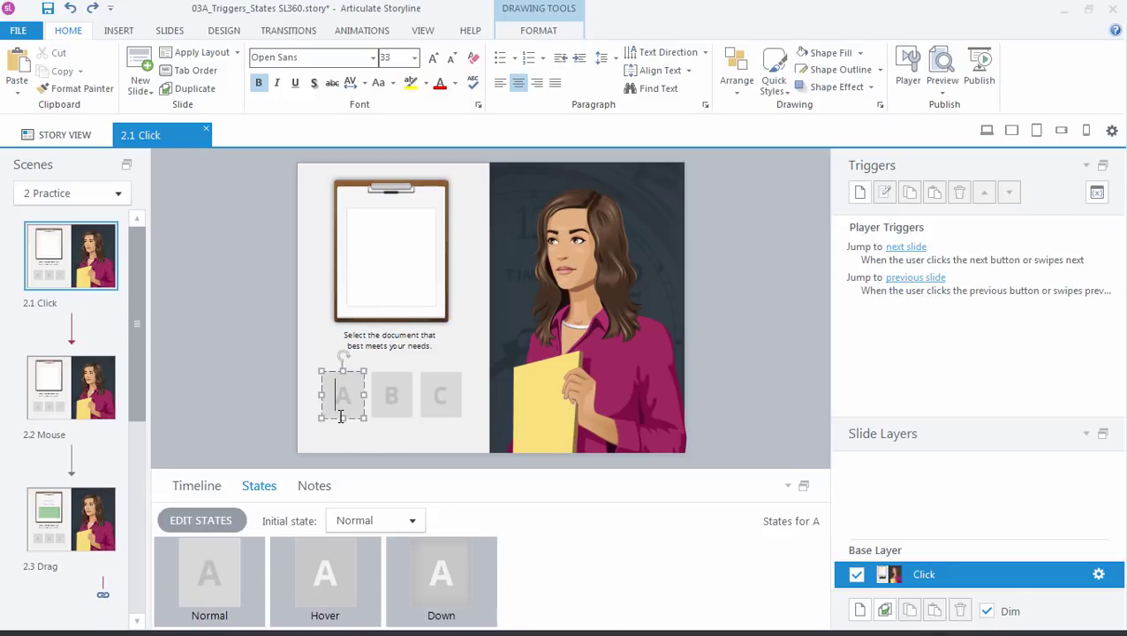
{"action": "left_click", "coordinate": [548, 414]}
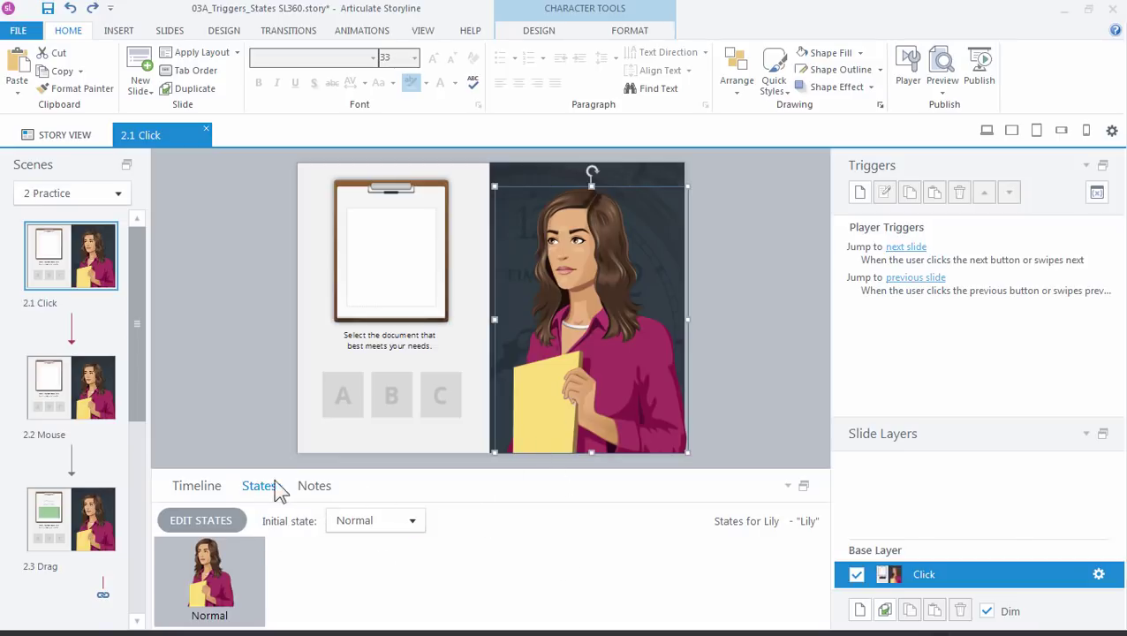
Check the document's Normal state in the timeline, then select button A for a trigger
{"action": "left_click", "coordinate": [212, 488]}
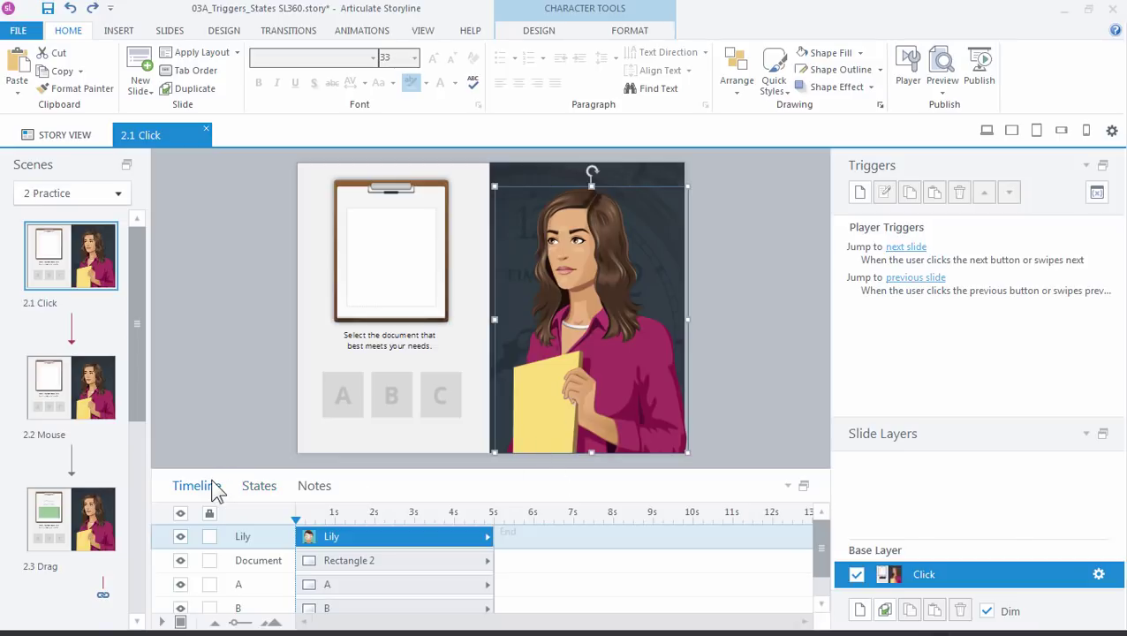
{"action": "left_click", "coordinate": [334, 376]}
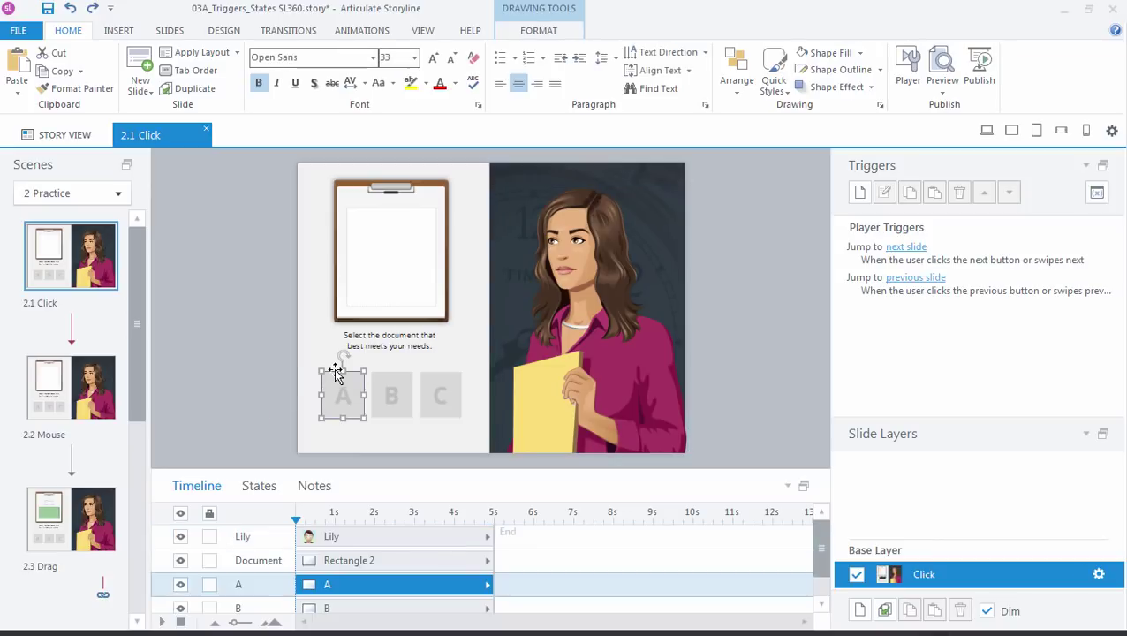
{"action": "left_click", "coordinate": [385, 276]}
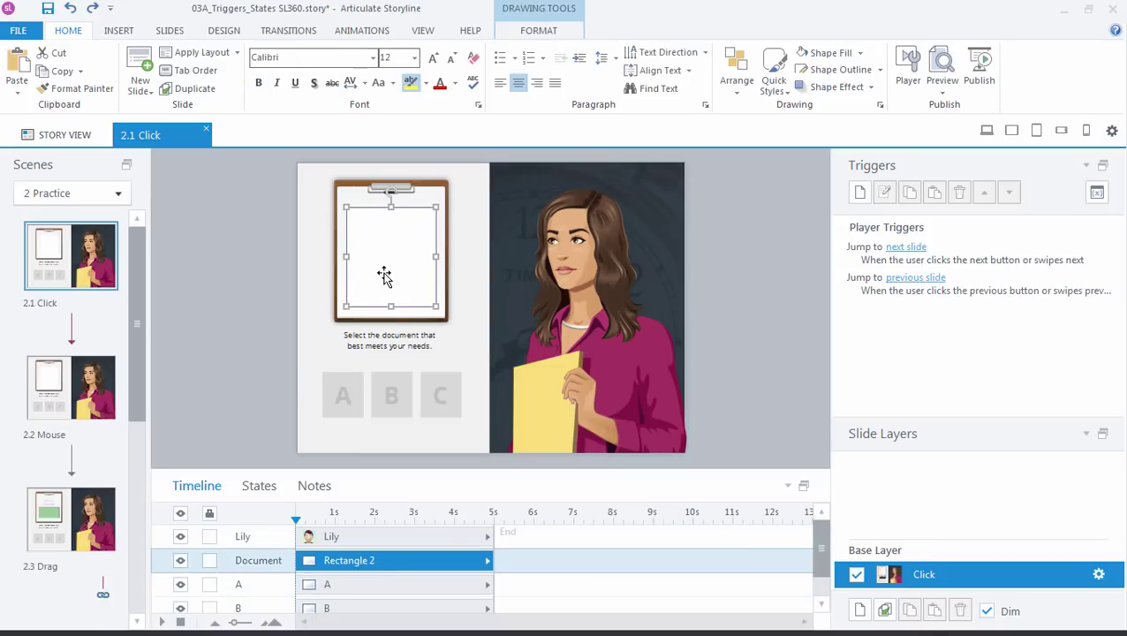
{"action": "left_click", "coordinate": [271, 484]}
{"action": "left_click", "coordinate": [206, 555]}
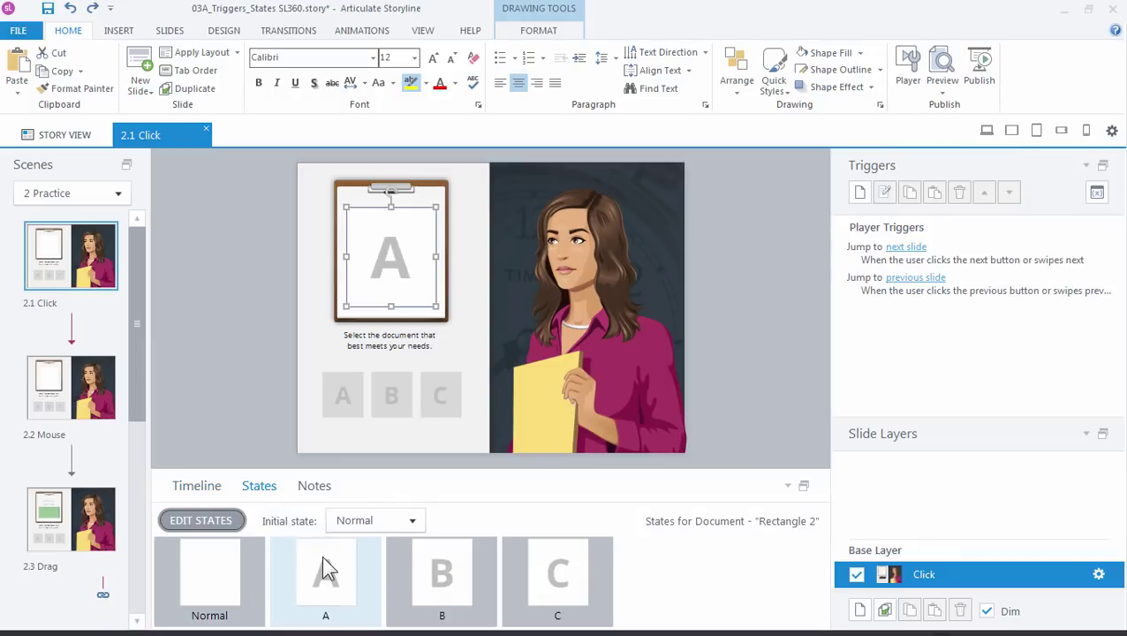
{"action": "left_click", "coordinate": [339, 414]}
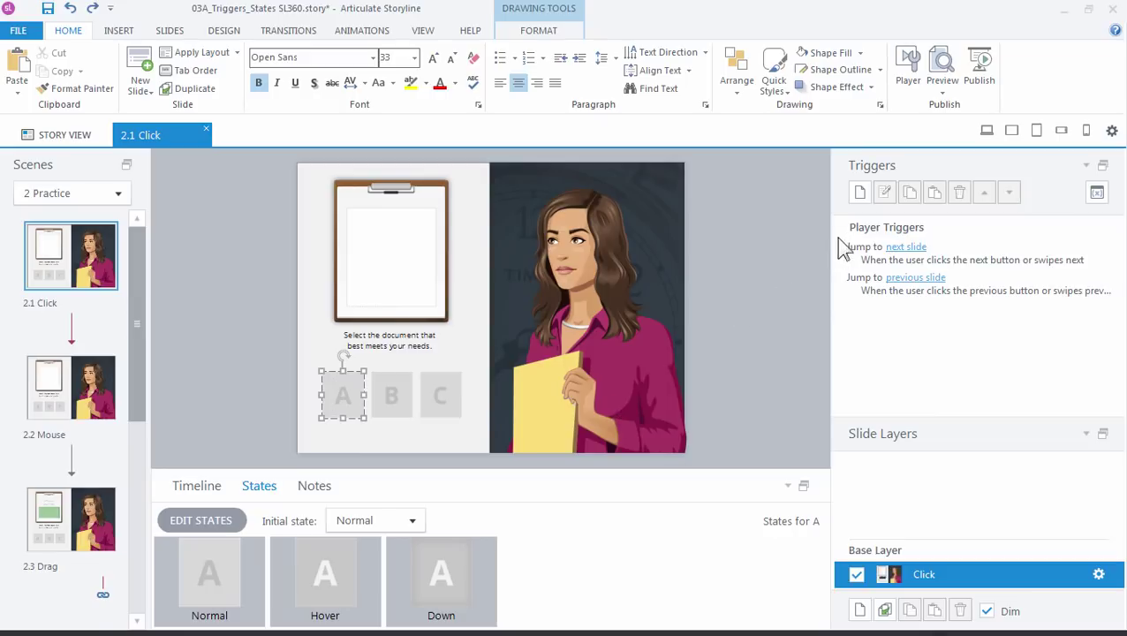
Add a trigger on button A that changes the Document to state A when clicked
{"action": "left_click", "coordinate": [859, 194]}
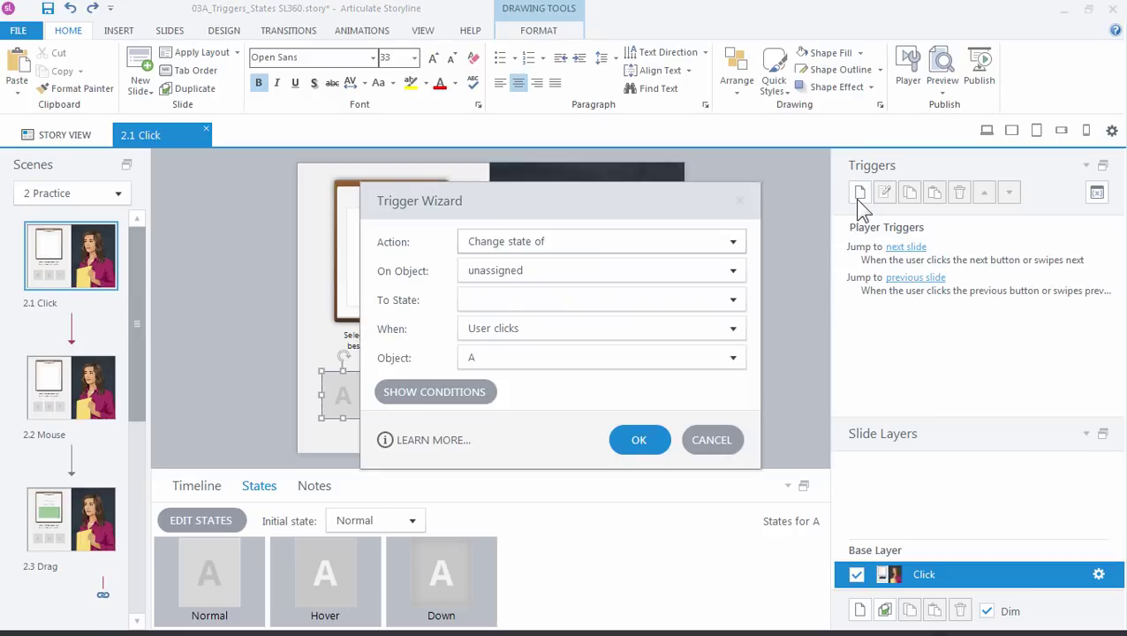
{"action": "left_click_drag", "start_coordinate": [573, 206], "coordinate": [816, 104]}
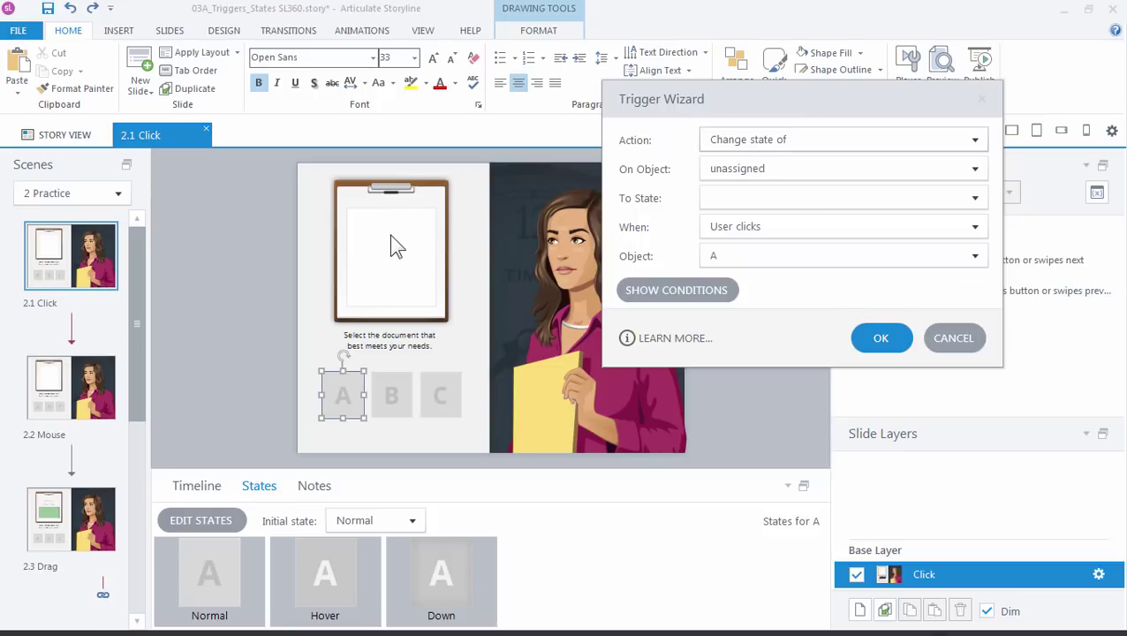
{"action": "left_click", "coordinate": [741, 142]}
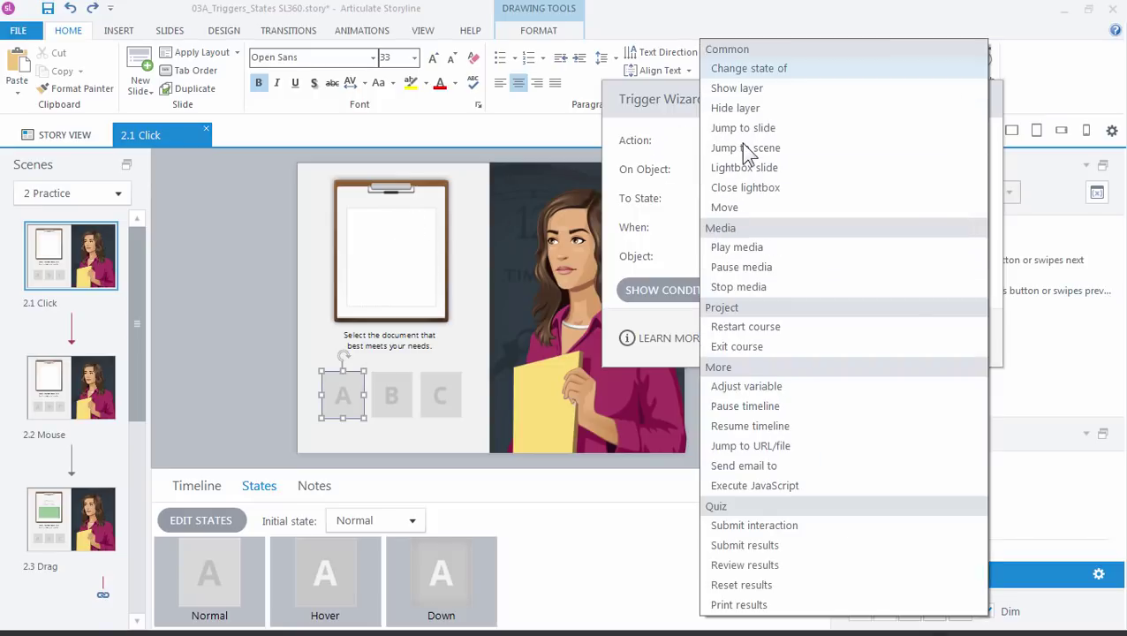
{"action": "left_click", "coordinate": [786, 68]}
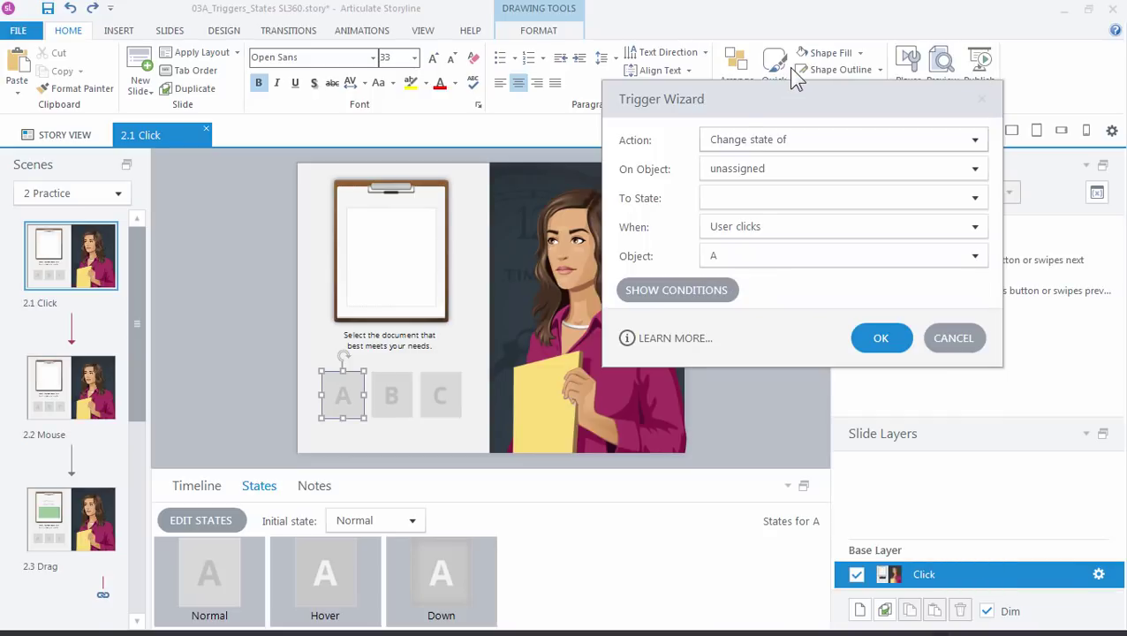
{"action": "left_click", "coordinate": [734, 175]}
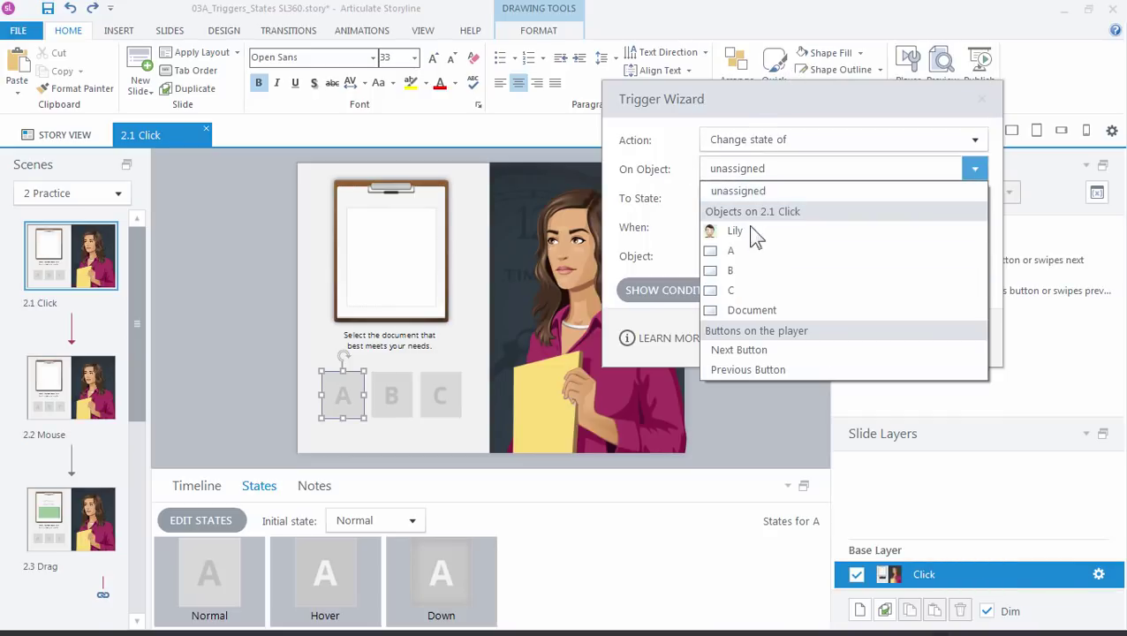
{"action": "left_click", "coordinate": [777, 311]}
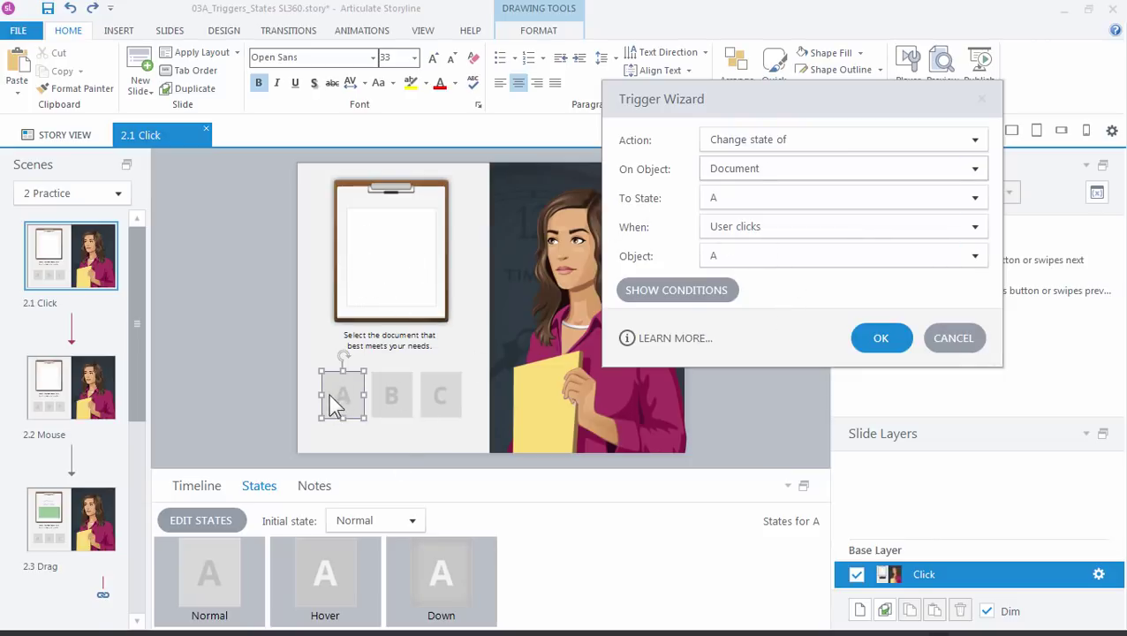
{"action": "left_click", "coordinate": [714, 257]}
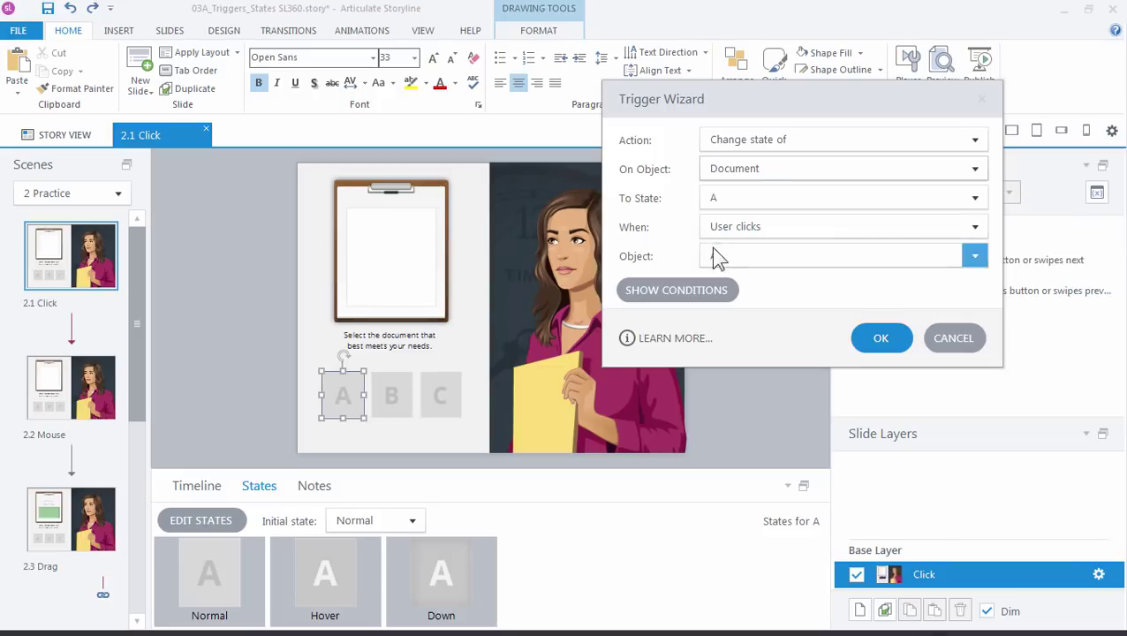
{"action": "left_click", "coordinate": [722, 264]}
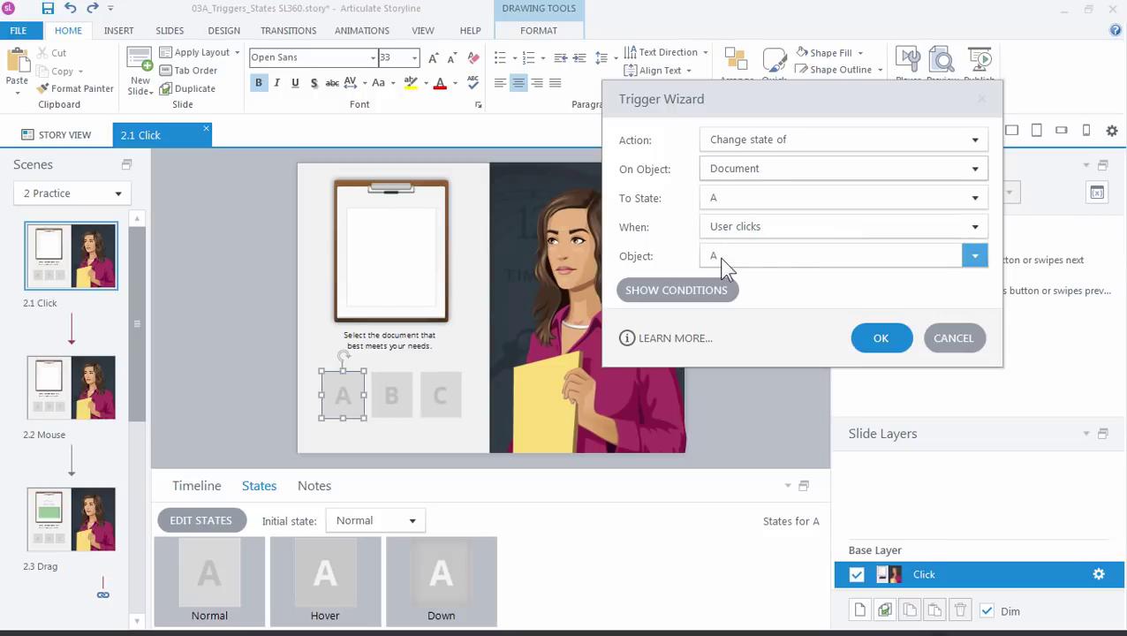
{"action": "left_click", "coordinate": [868, 344]}
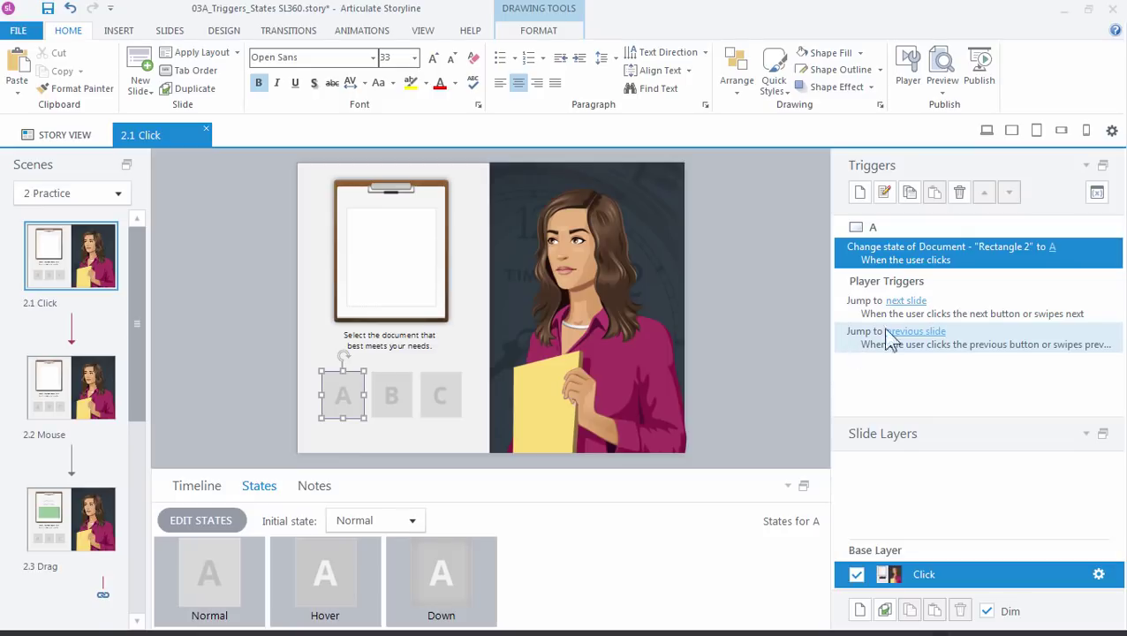
Preview this slide only and click A to confirm the document shows a large A
{"action": "left_click", "coordinate": [943, 93]}
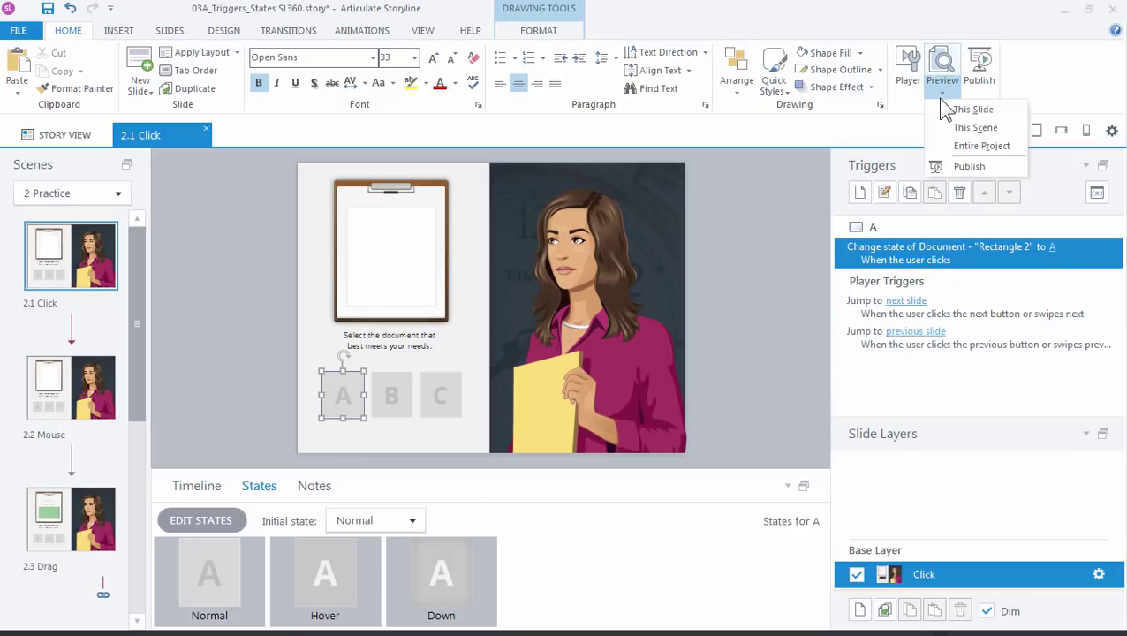
{"action": "left_click", "coordinate": [956, 109]}
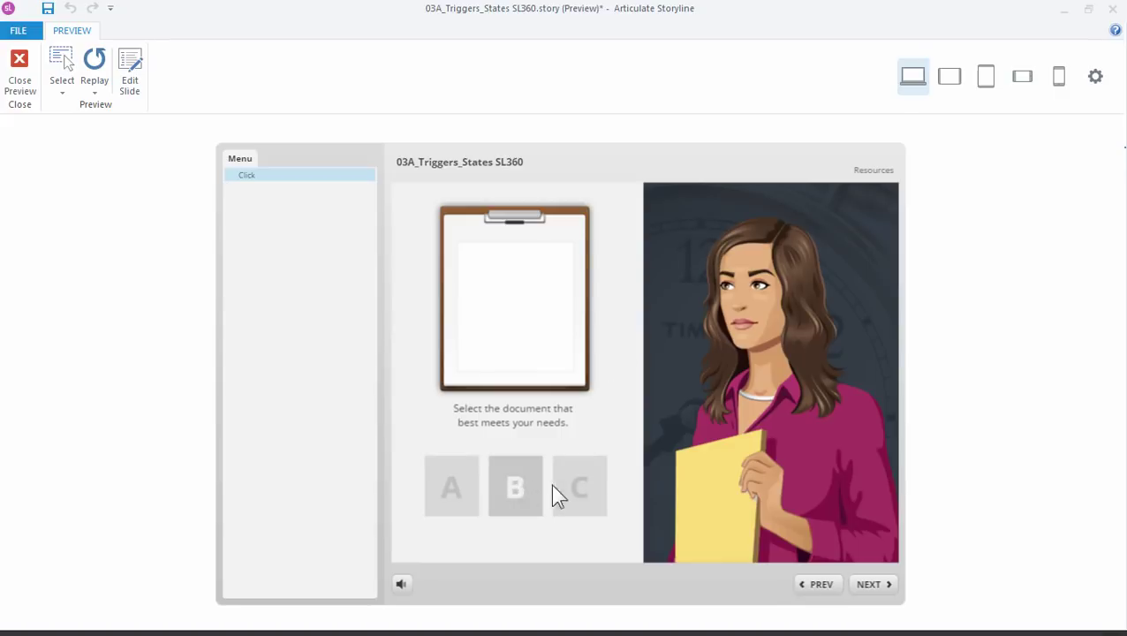
{"action": "left_click", "coordinate": [442, 501]}
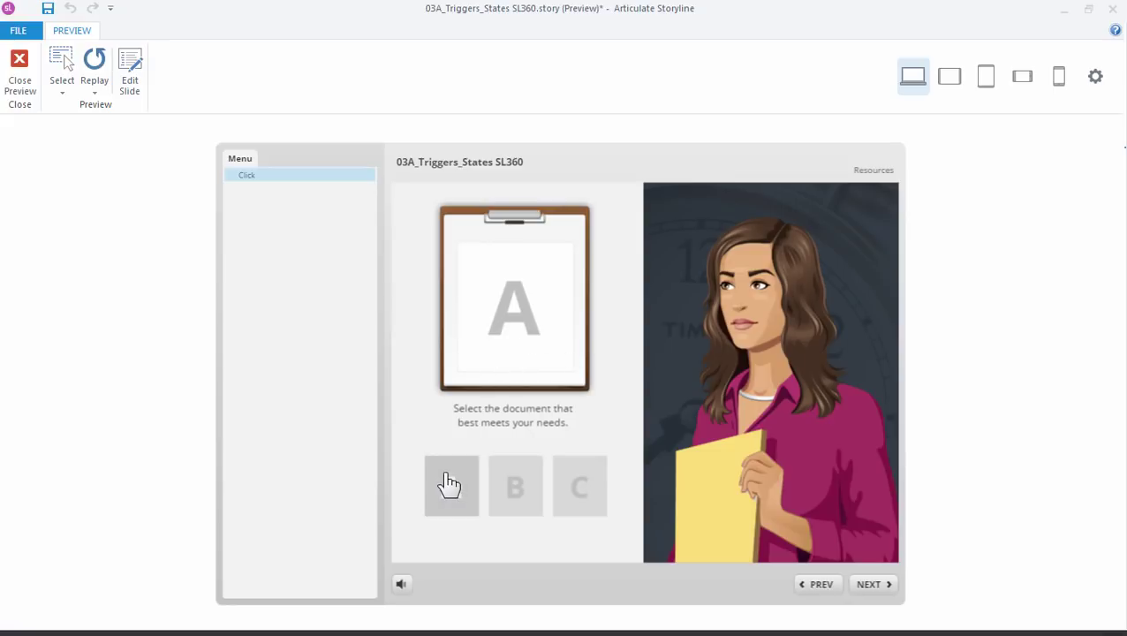
Back in the editor, add a second trigger on A changing Lily's state to Alarmed
{"action": "left_click", "coordinate": [20, 77]}
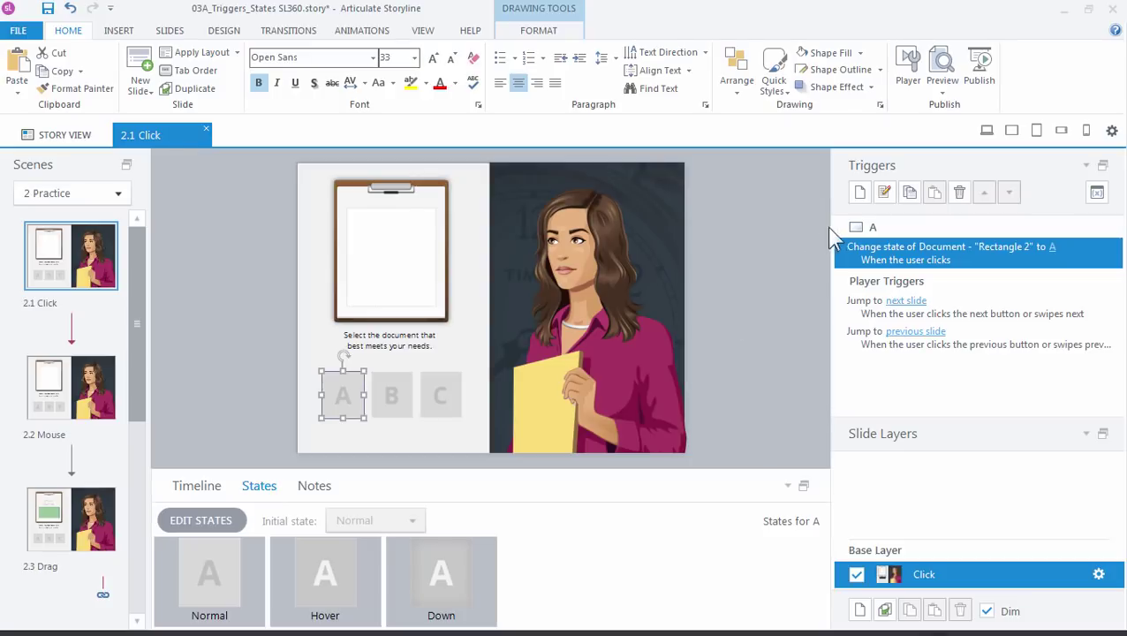
{"action": "left_click", "coordinate": [859, 194]}
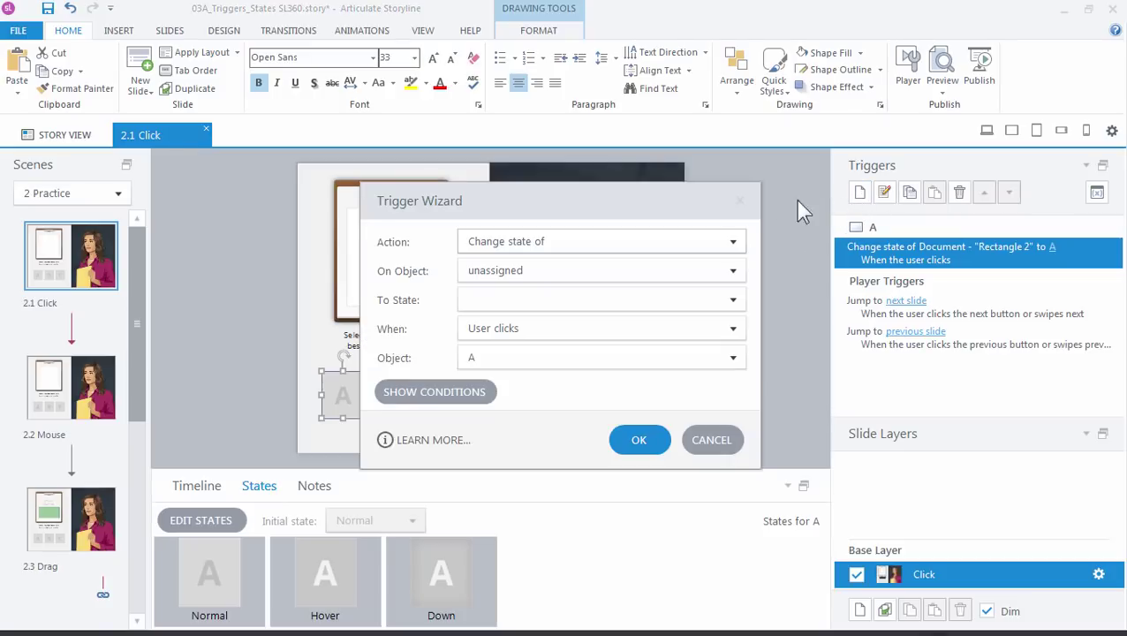
{"action": "left_click_drag", "start_coordinate": [640, 210], "coordinate": [880, 94]}
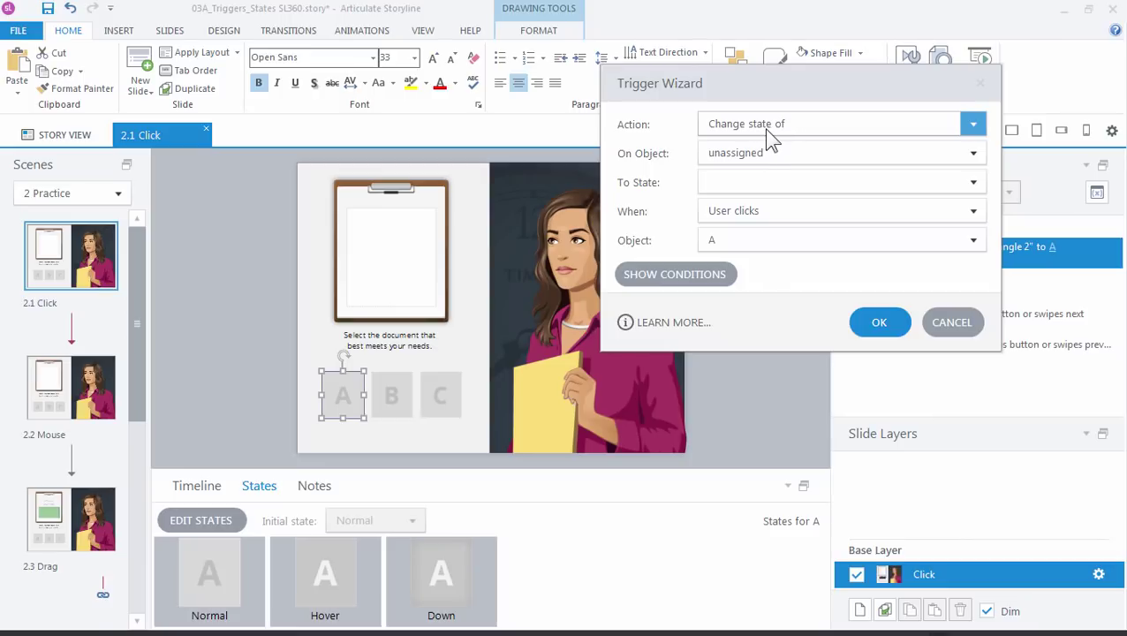
{"action": "left_click", "coordinate": [746, 152]}
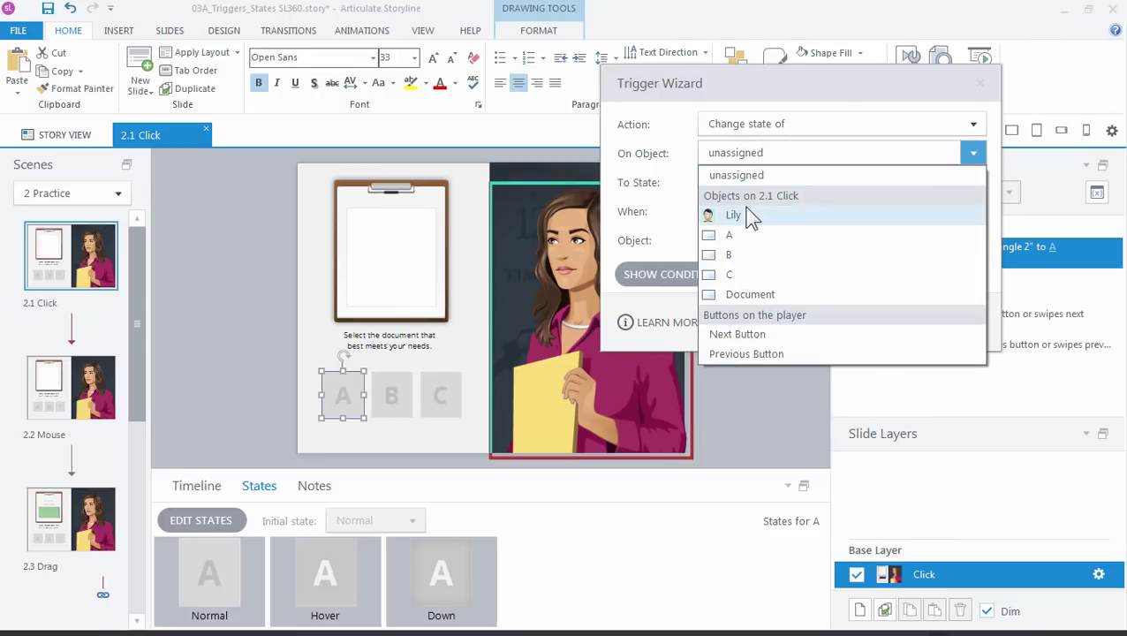
{"action": "left_click", "coordinate": [747, 216]}
{"action": "left_click", "coordinate": [729, 183]}
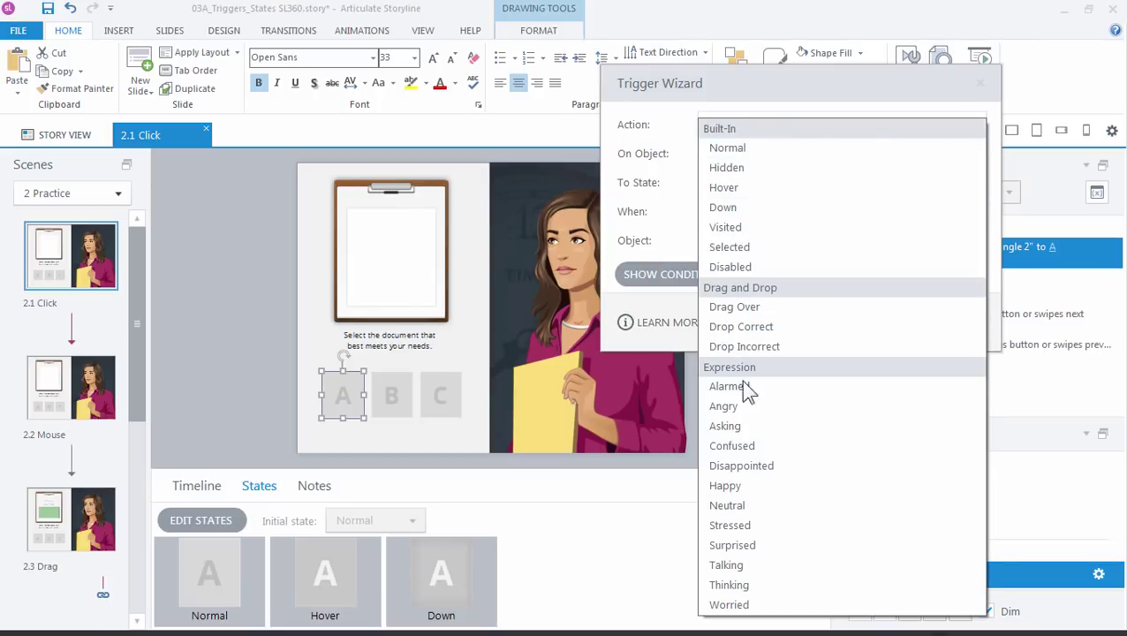
{"action": "left_click", "coordinate": [744, 391]}
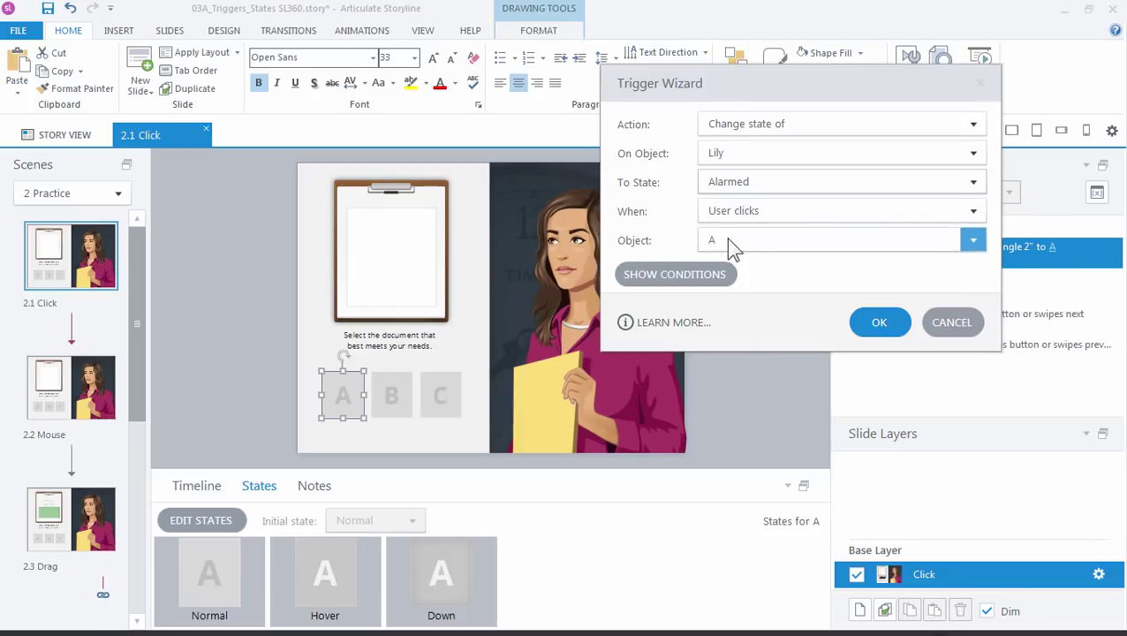
{"action": "left_click", "coordinate": [875, 322]}
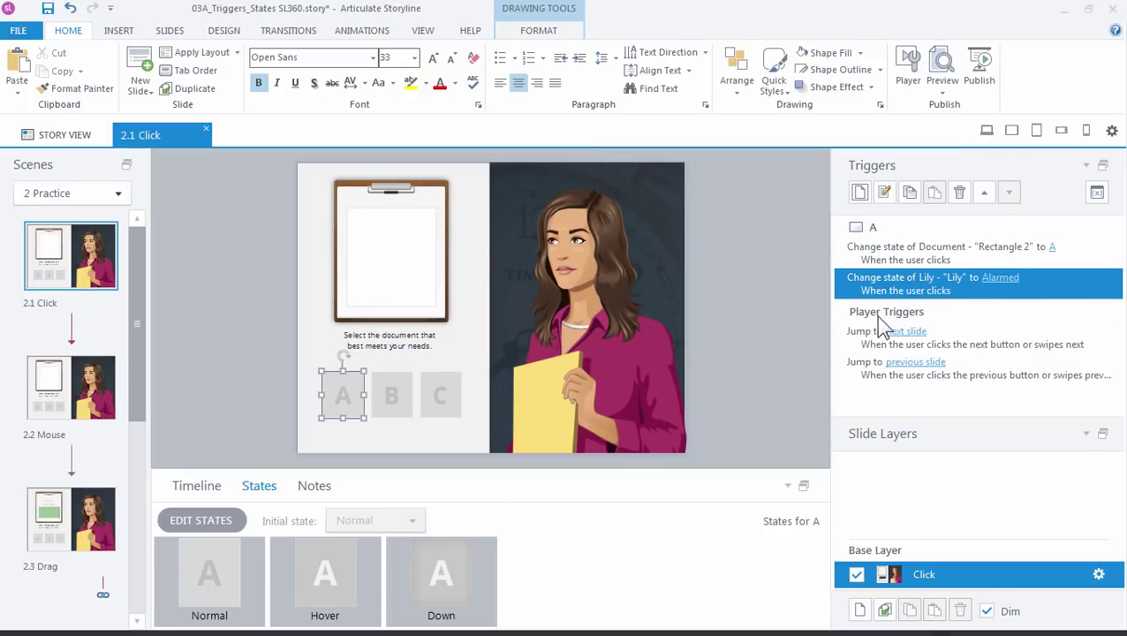
{"action": "left_click", "coordinate": [869, 262]}
{"action": "left_click", "coordinate": [915, 287]}
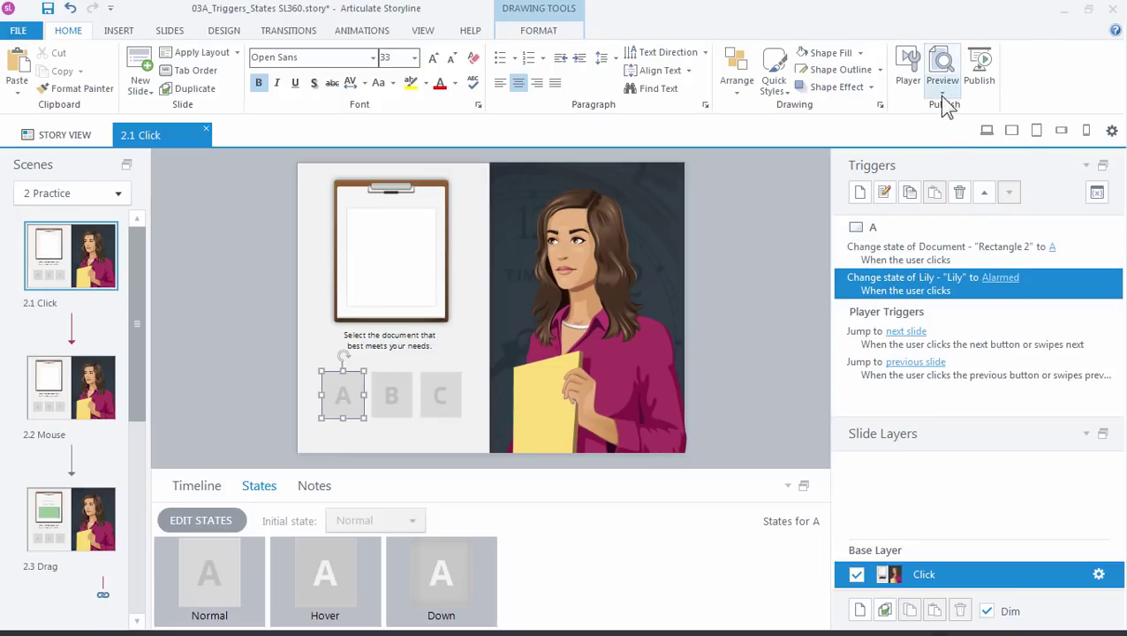
{"action": "left_click", "coordinate": [941, 64]}
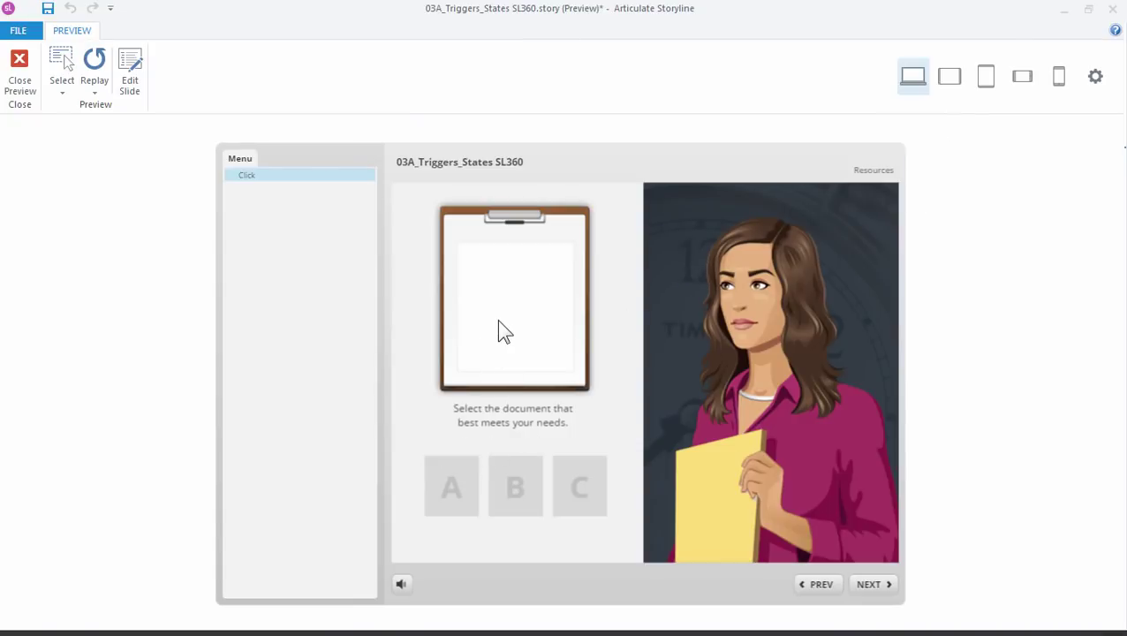
{"action": "left_click", "coordinate": [448, 501]}
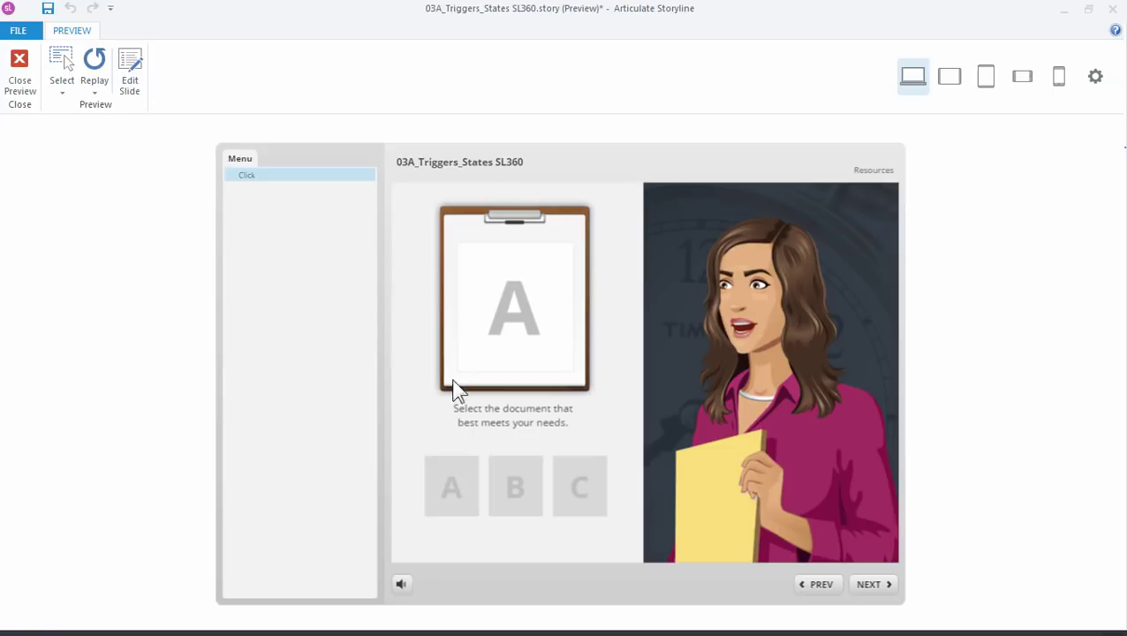
Close the preview, check the B and C shapes' states, then select button A
{"action": "left_click", "coordinate": [22, 92]}
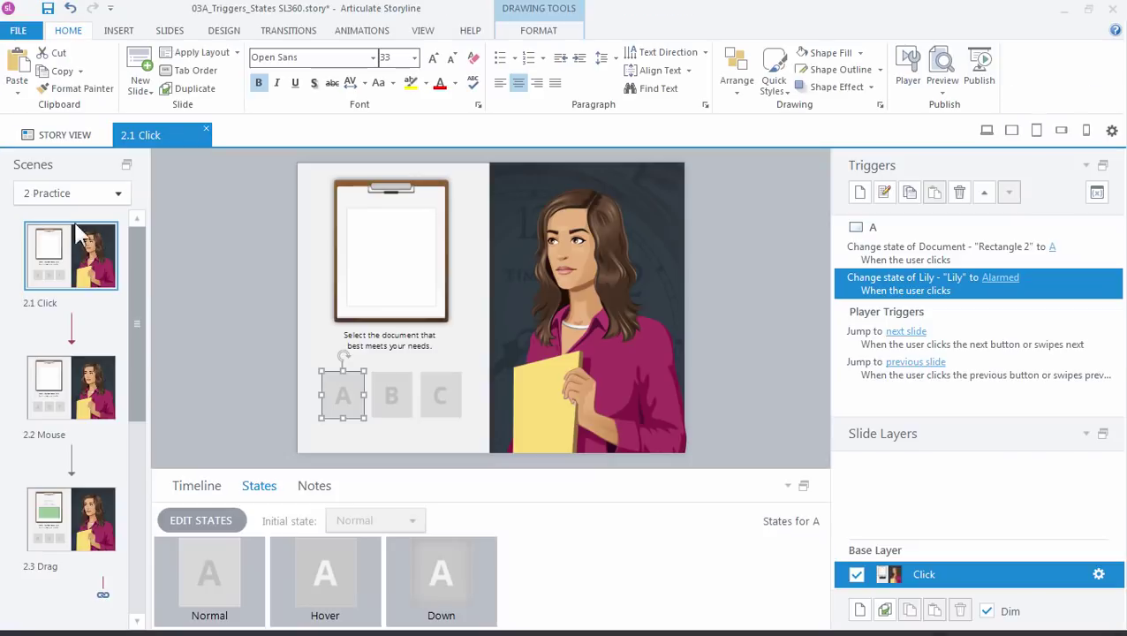
{"action": "left_click", "coordinate": [390, 415]}
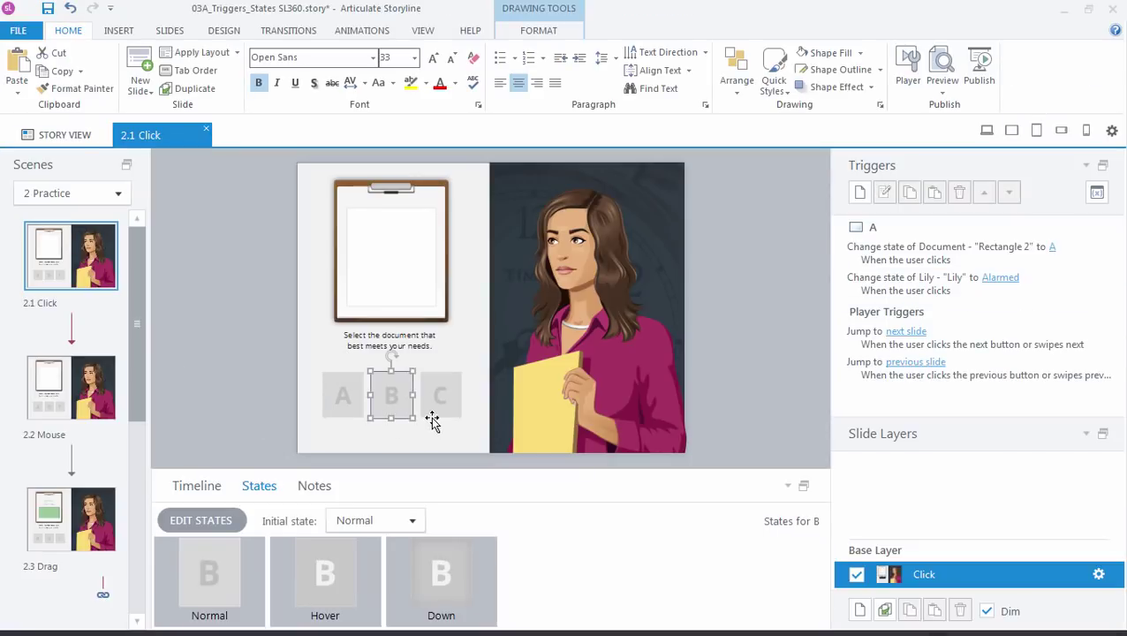
{"action": "left_click", "coordinate": [431, 417]}
{"action": "left_click", "coordinate": [388, 417]}
{"action": "left_click", "coordinate": [946, 253]}
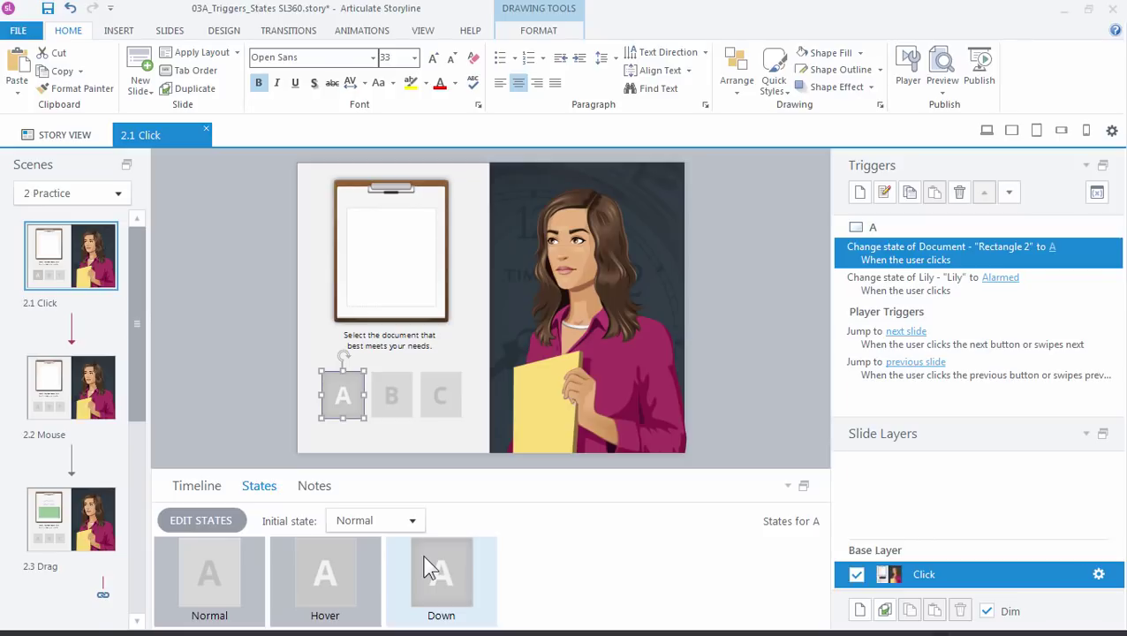
Add a new state named Visited to button A
{"action": "left_click", "coordinate": [237, 523]}
{"action": "left_click", "coordinate": [304, 521]}
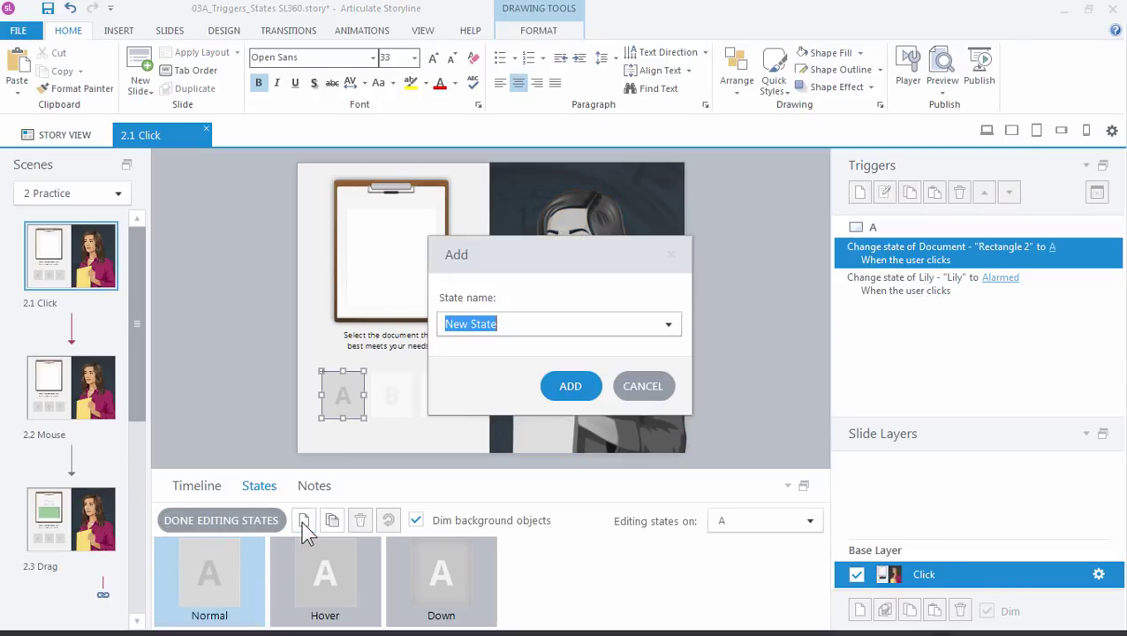
{"action": "left_click", "coordinate": [667, 325]}
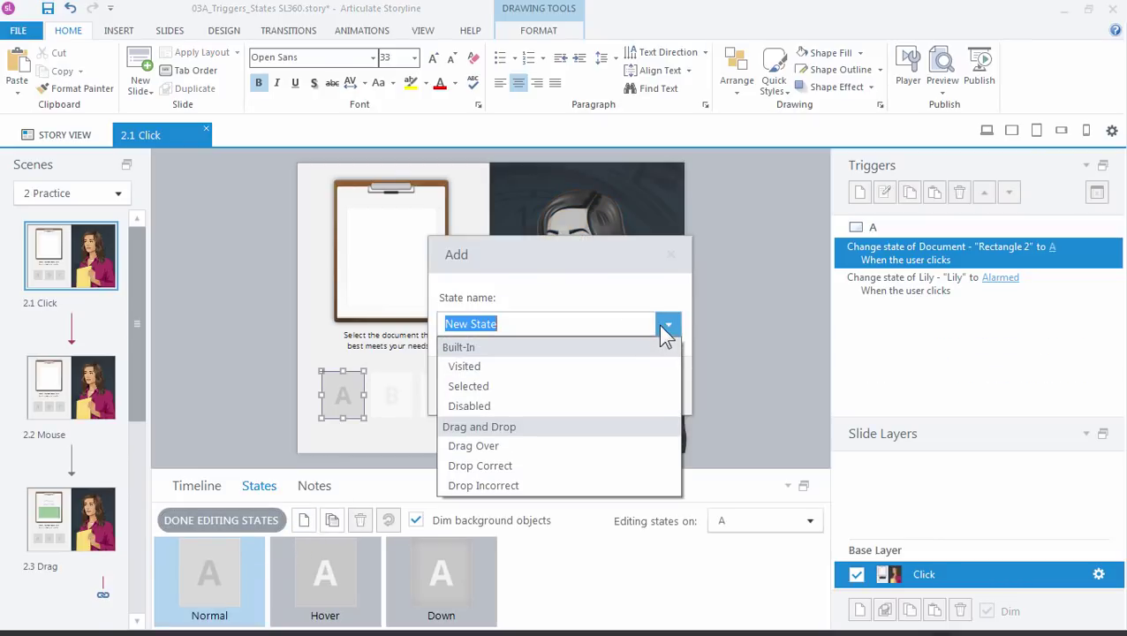
{"action": "left_click", "coordinate": [521, 367]}
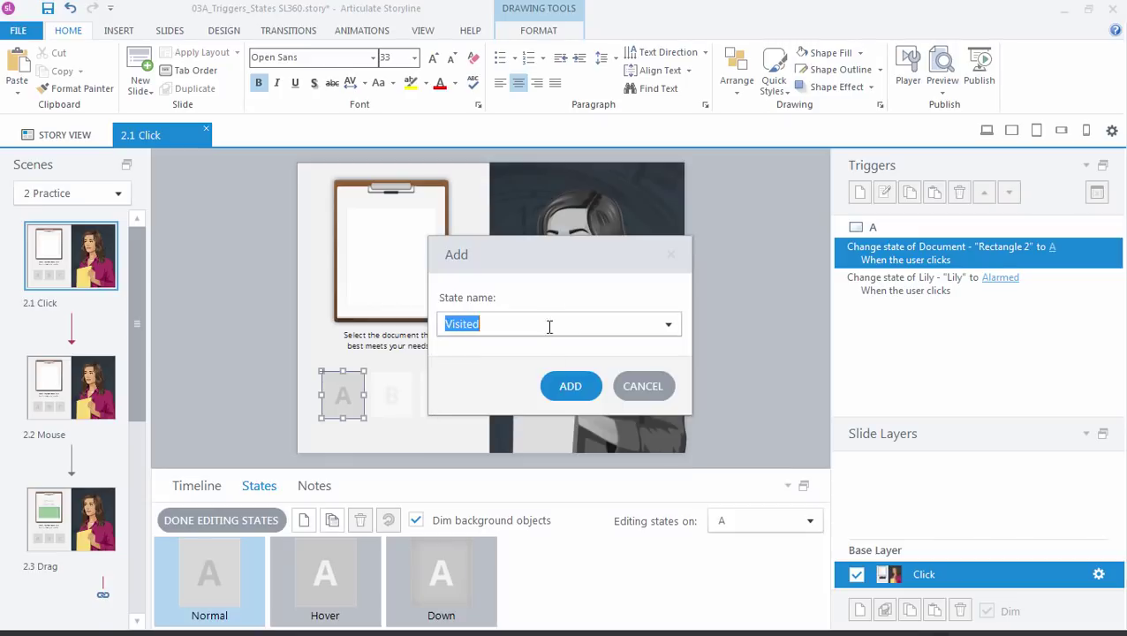
{"action": "left_click_drag", "start_coordinate": [589, 257], "coordinate": [745, 239]}
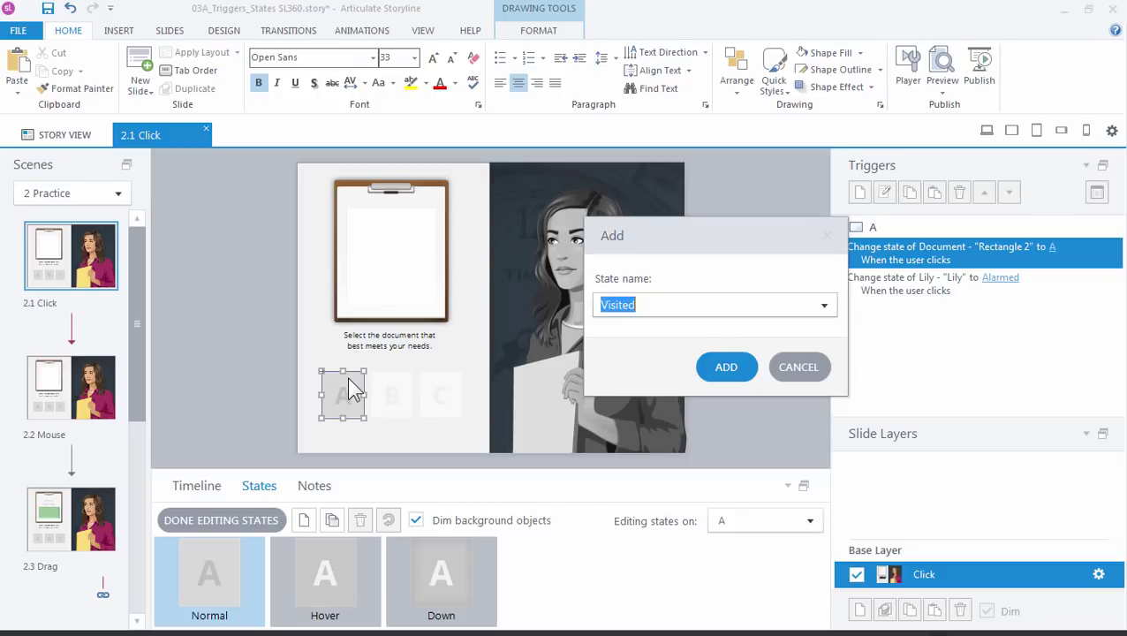
{"action": "left_click", "coordinate": [714, 375]}
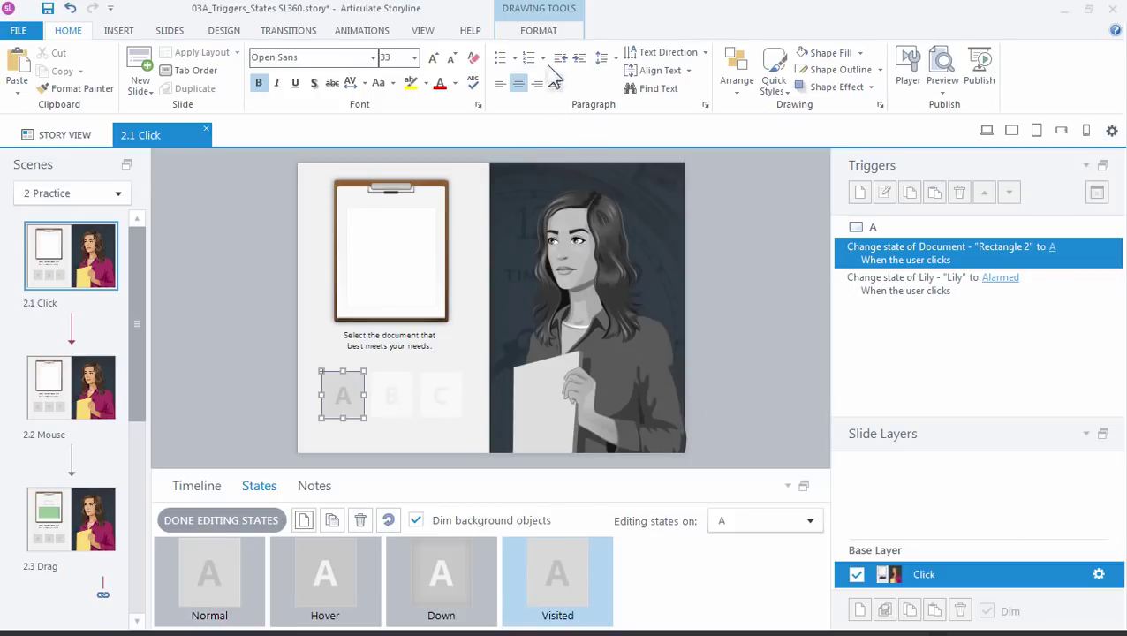
Give A's Visited state a white shape fill, then deselect the shape
{"action": "left_click", "coordinate": [542, 31]}
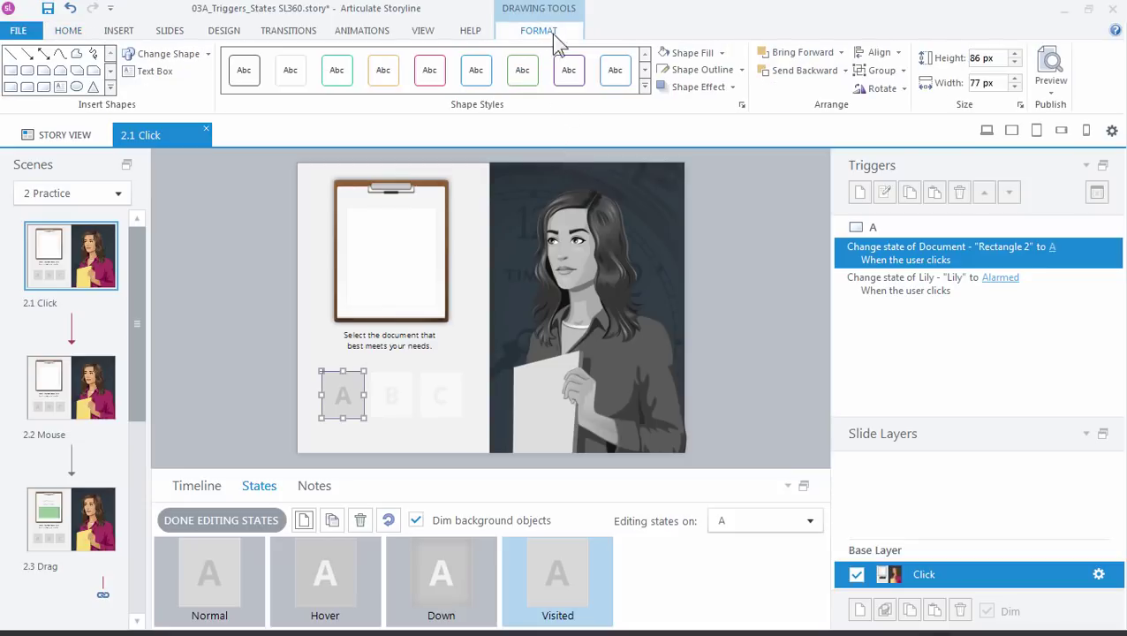
{"action": "left_click", "coordinate": [721, 53]}
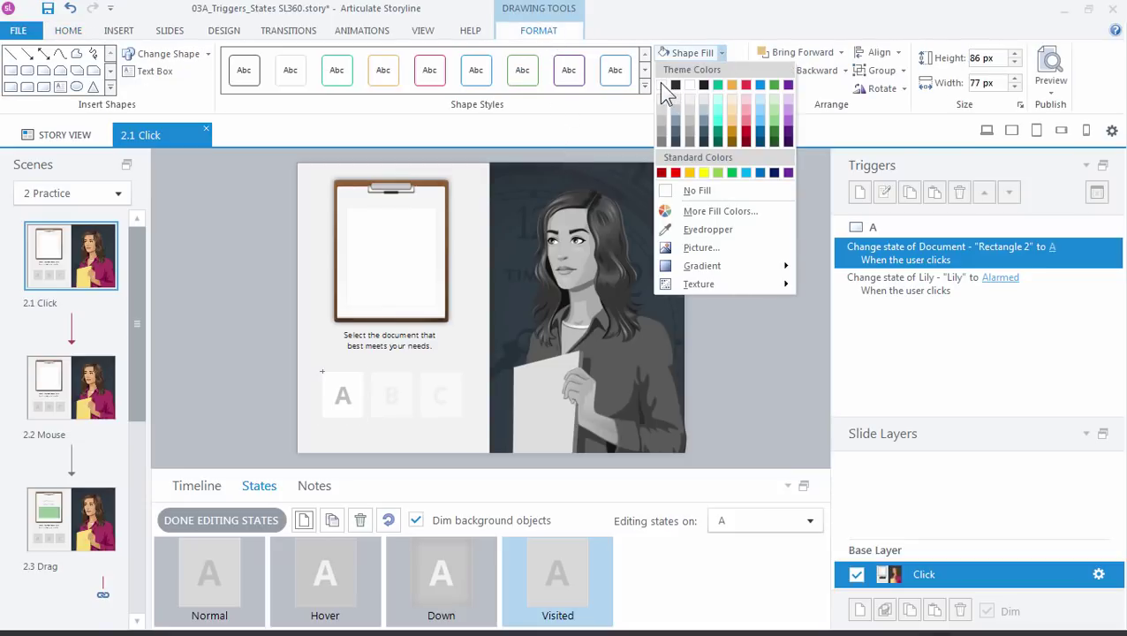
{"action": "left_click", "coordinate": [663, 85]}
{"action": "left_click", "coordinate": [742, 316]}
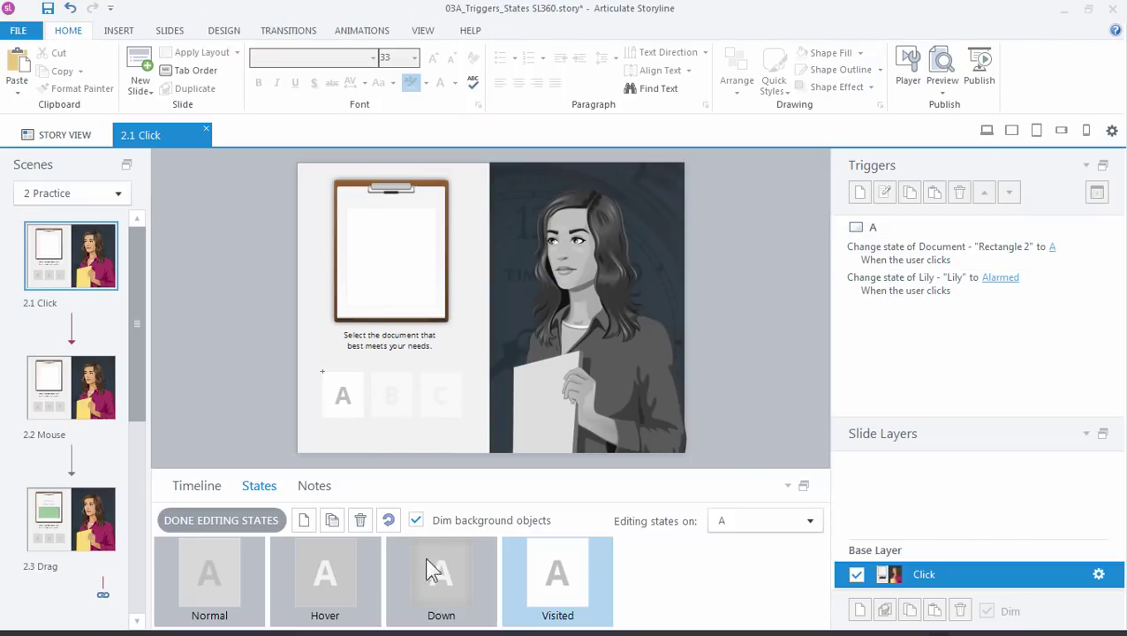
Finish editing A's states, preview the slide, and click A to see it turn white
{"action": "left_click", "coordinate": [217, 522]}
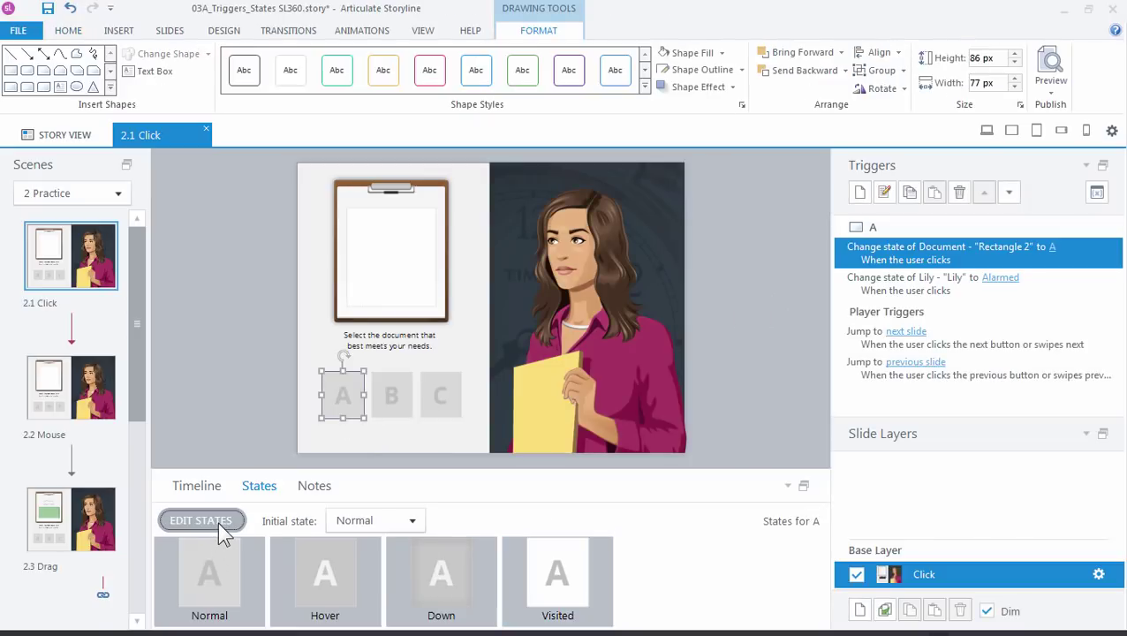
{"action": "left_click", "coordinate": [1051, 105]}
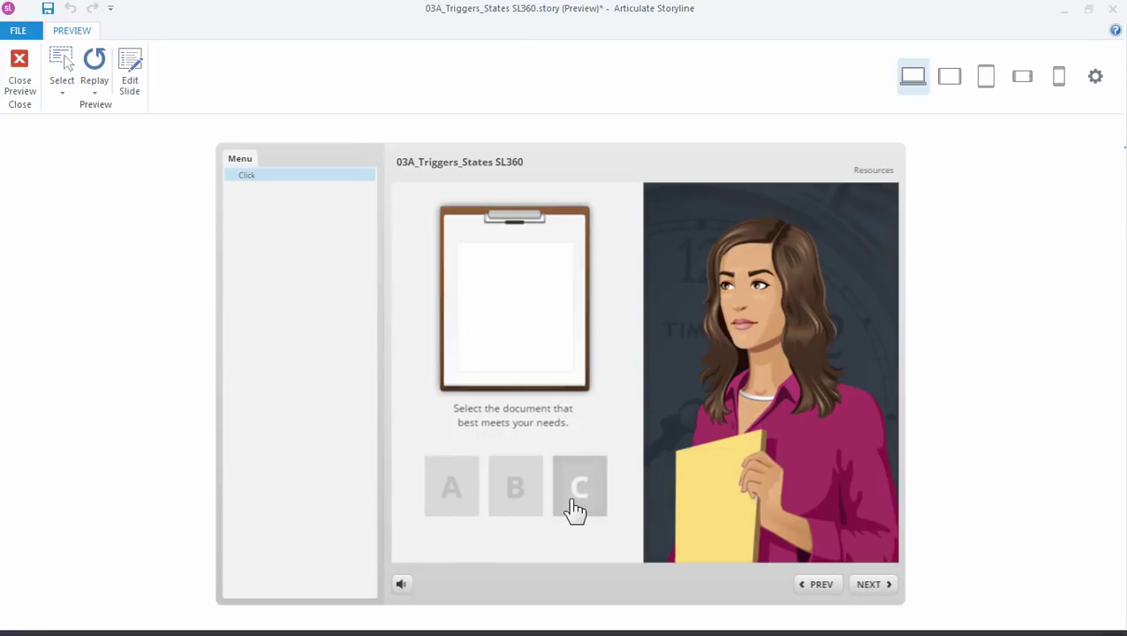
{"action": "left_click", "coordinate": [454, 514]}
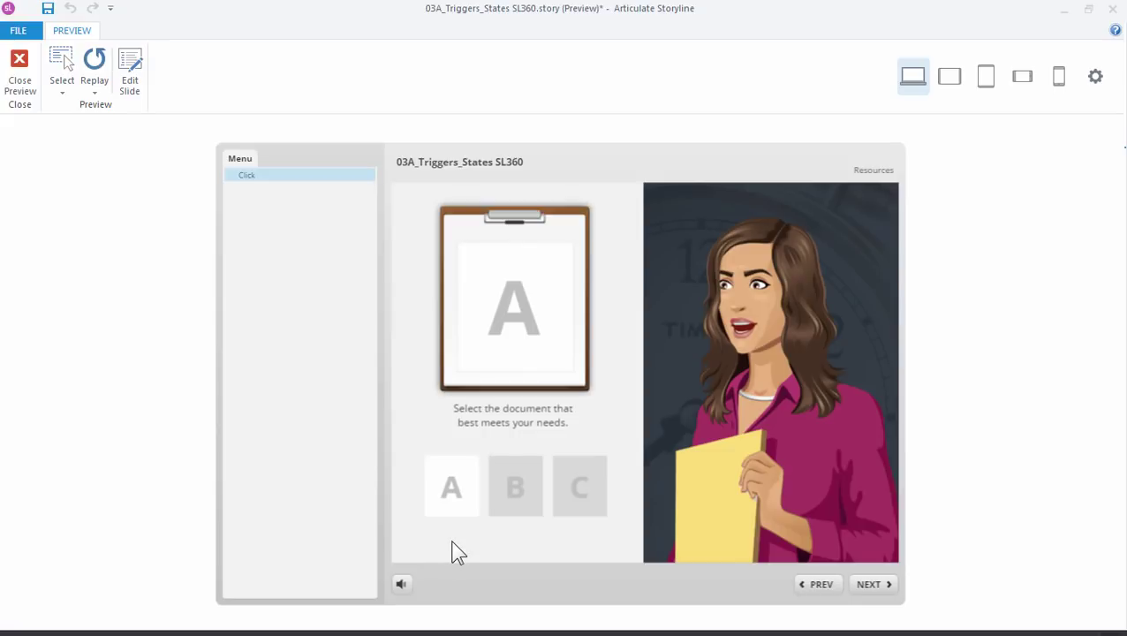
Close the preview, open slide 2.2 Mouse, and check the Document's and button A's states
{"action": "left_click", "coordinate": [34, 92]}
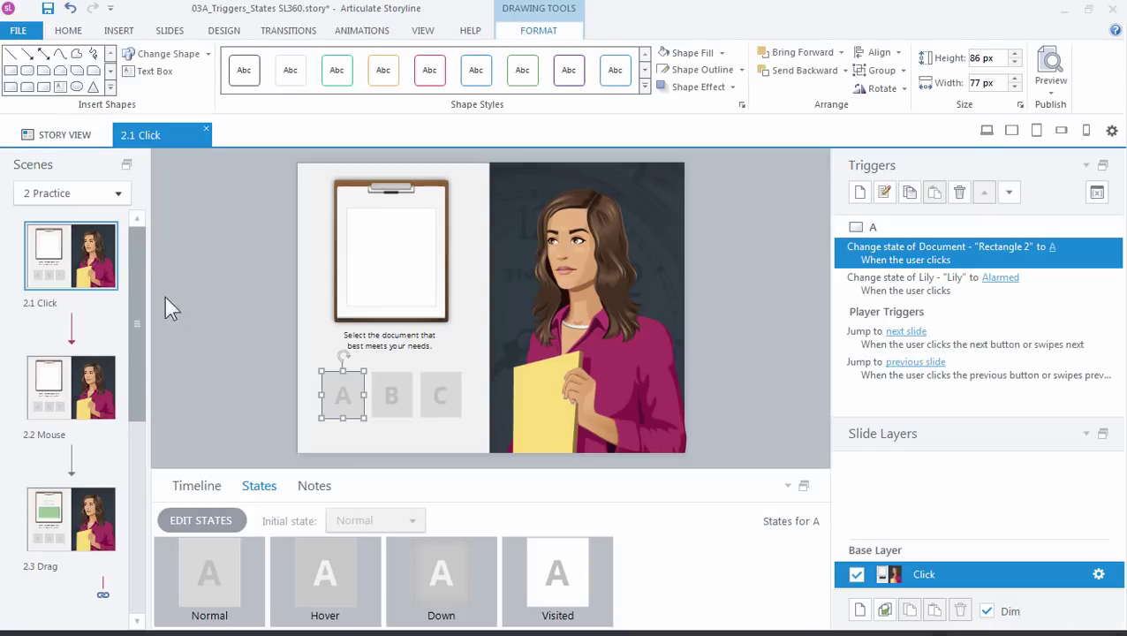
{"action": "left_click", "coordinate": [210, 400]}
{"action": "left_click", "coordinate": [195, 483]}
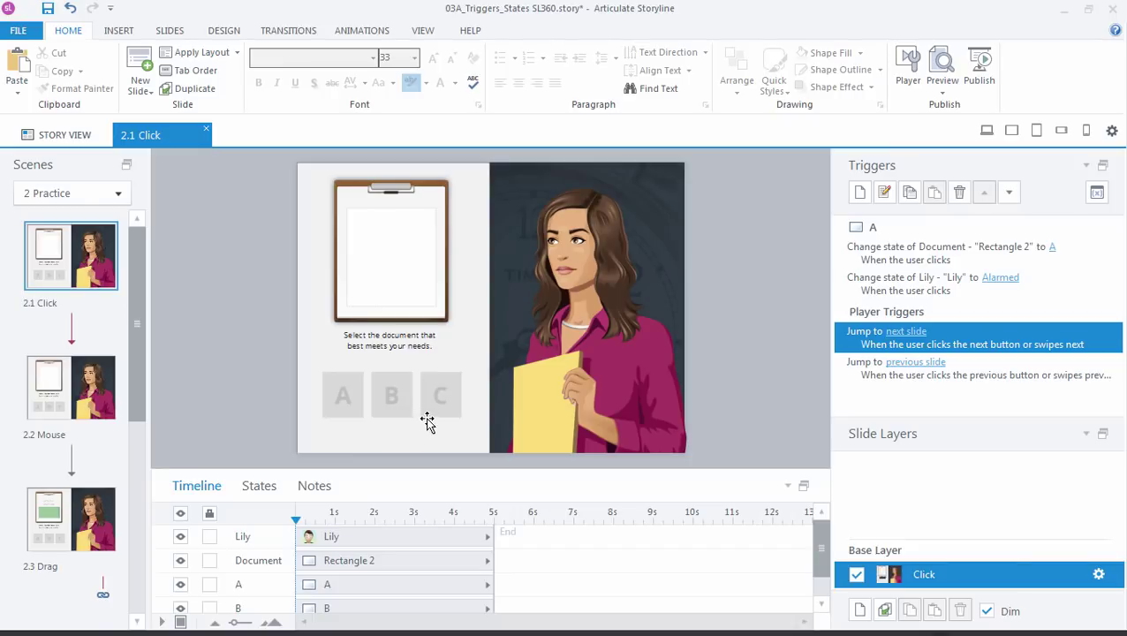
{"action": "left_click", "coordinate": [55, 400]}
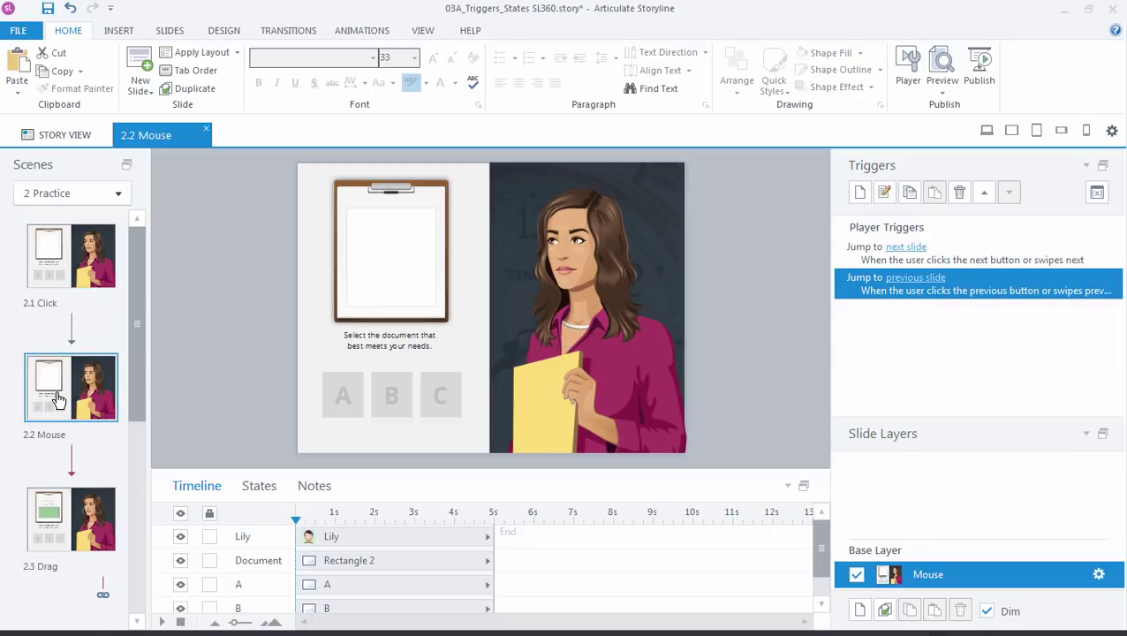
{"action": "left_click", "coordinate": [387, 291]}
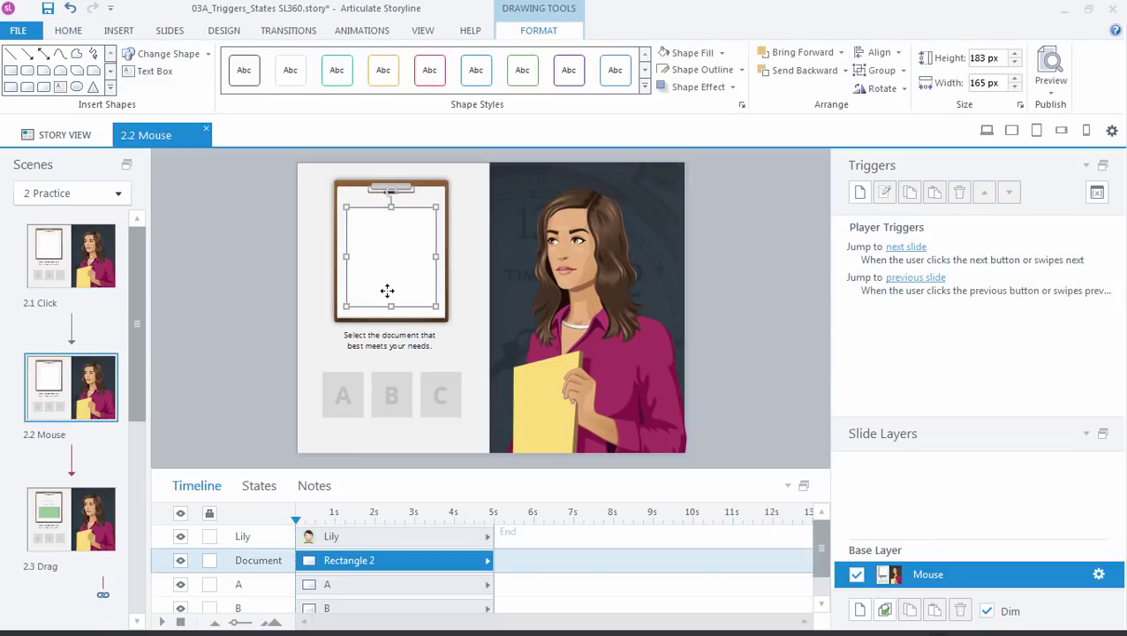
{"action": "left_click", "coordinate": [271, 486]}
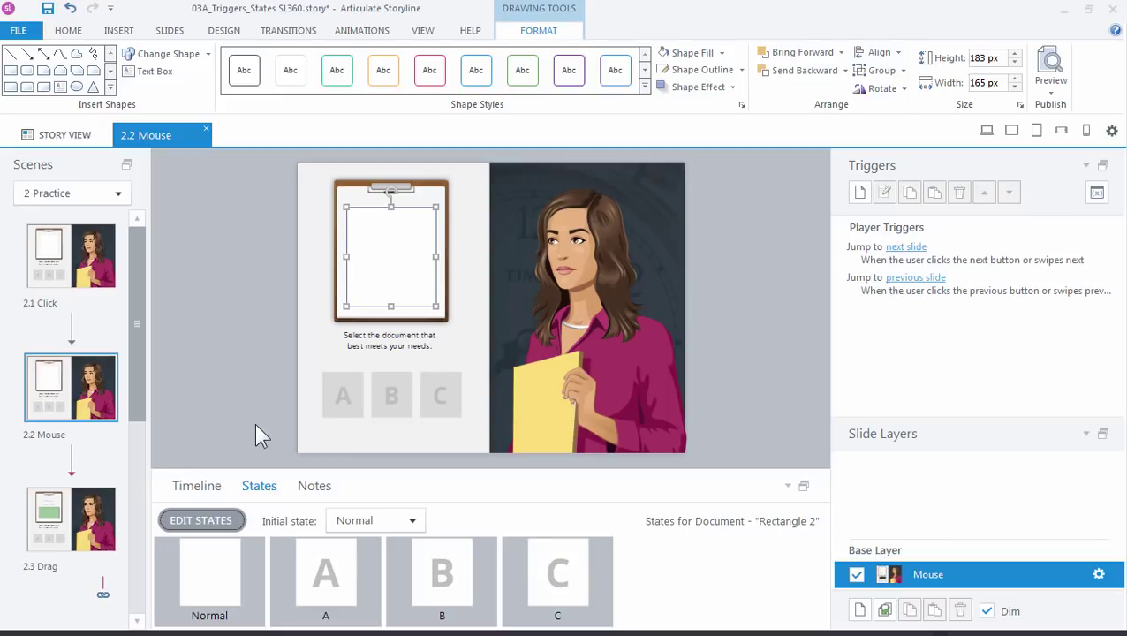
{"action": "left_click", "coordinate": [342, 415]}
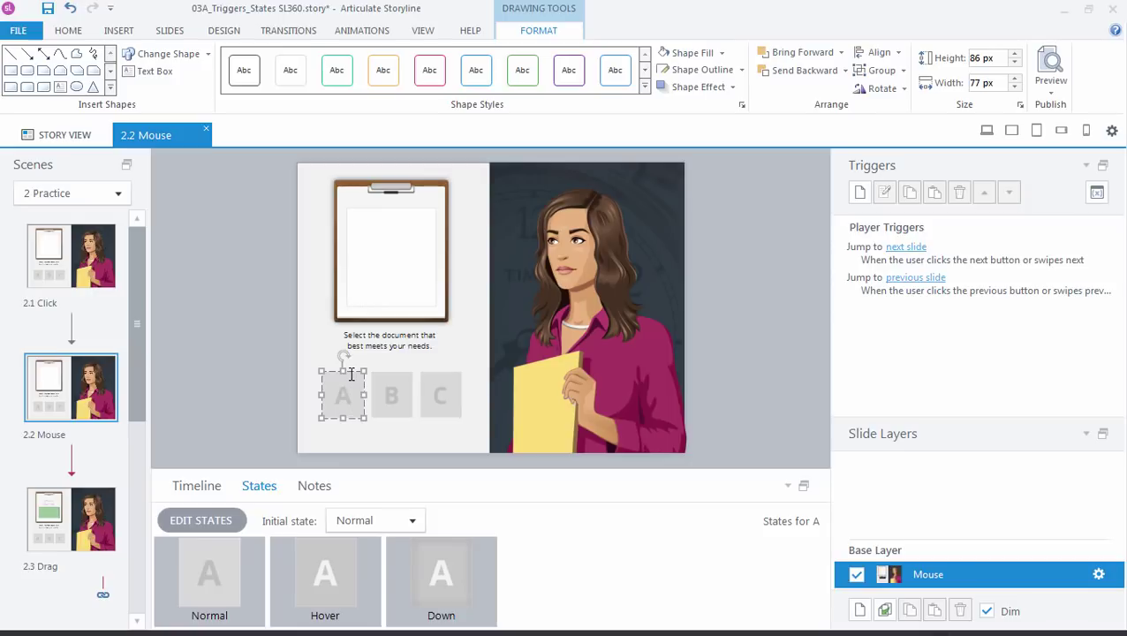
Add a trigger that changes Document to state A on hover over A, restoring on mouse leave
{"action": "left_click", "coordinate": [861, 193]}
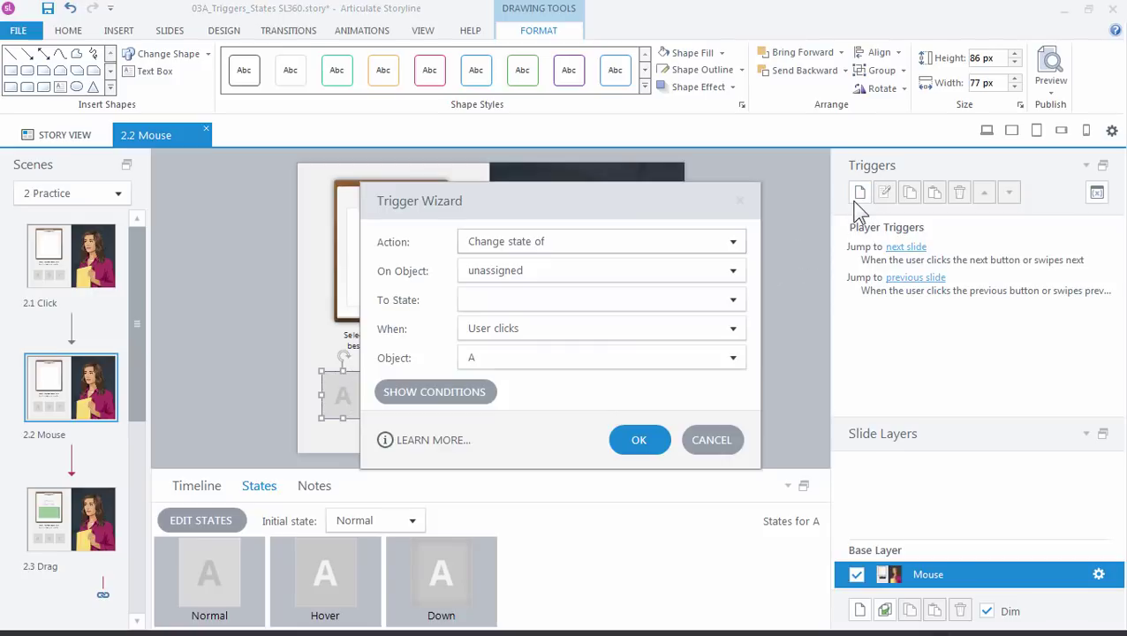
{"action": "left_click_drag", "start_coordinate": [521, 212], "coordinate": [714, 107]}
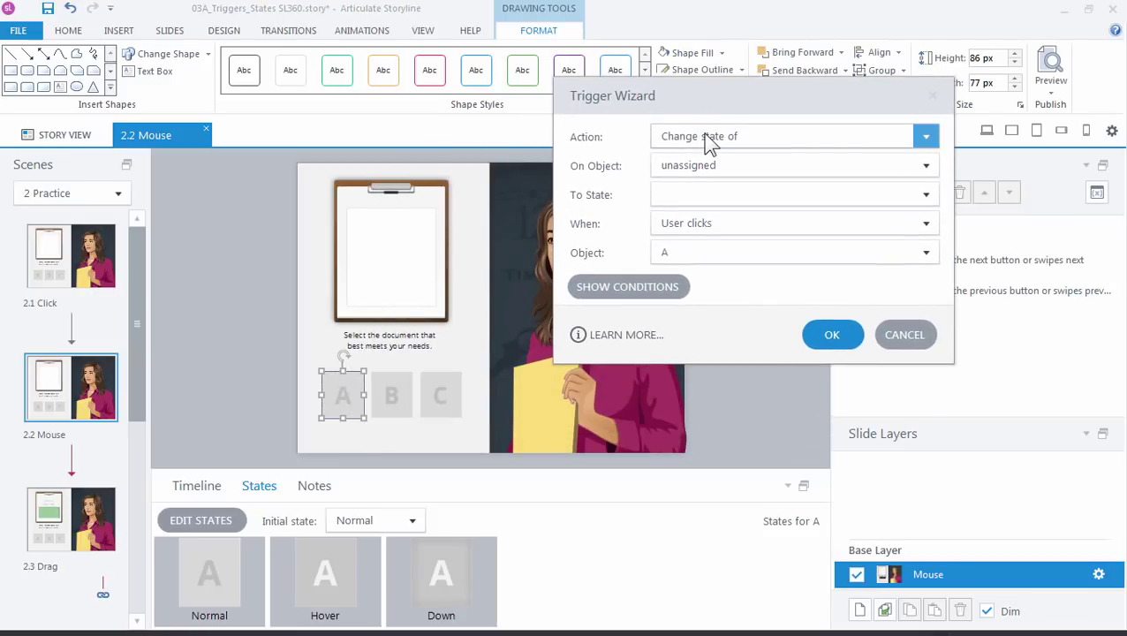
{"action": "left_click", "coordinate": [685, 167]}
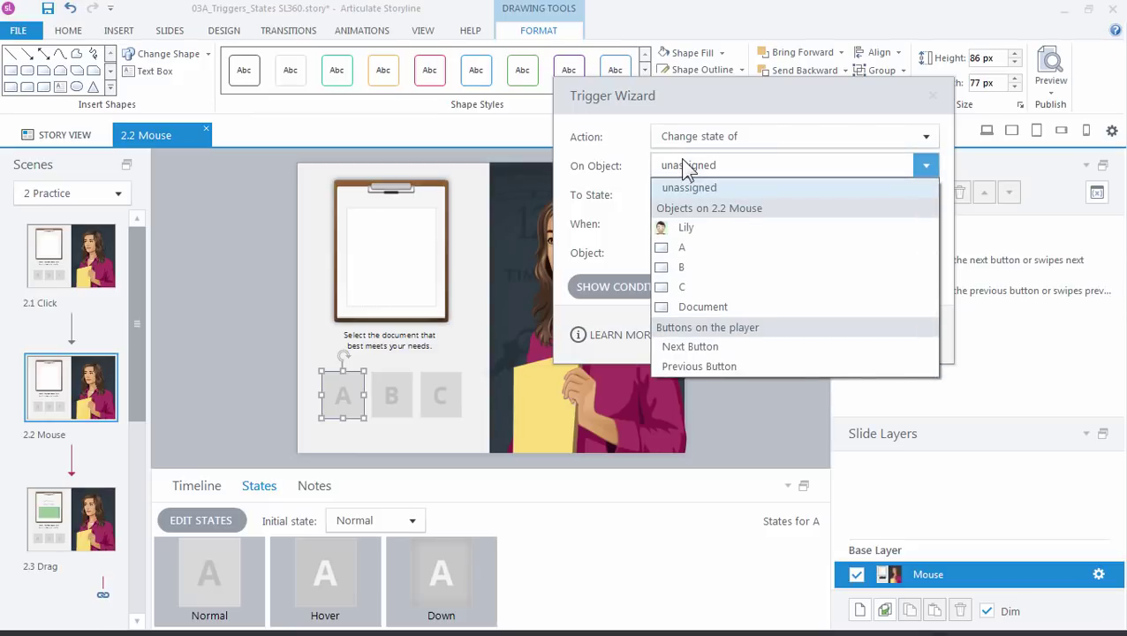
{"action": "left_click", "coordinate": [716, 308]}
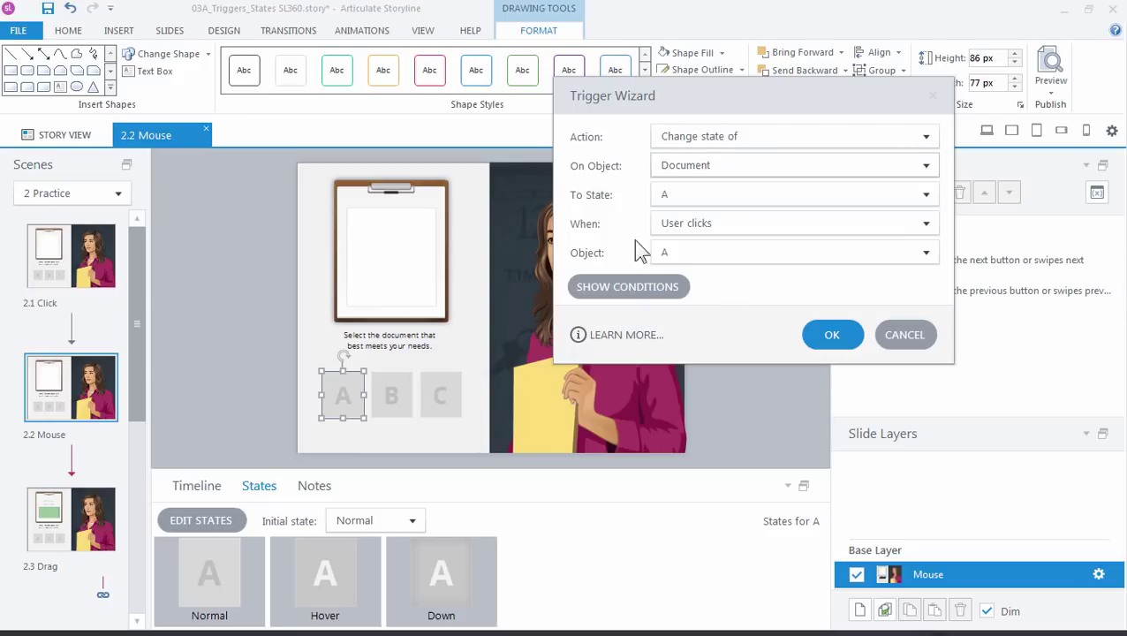
{"action": "left_click", "coordinate": [687, 228]}
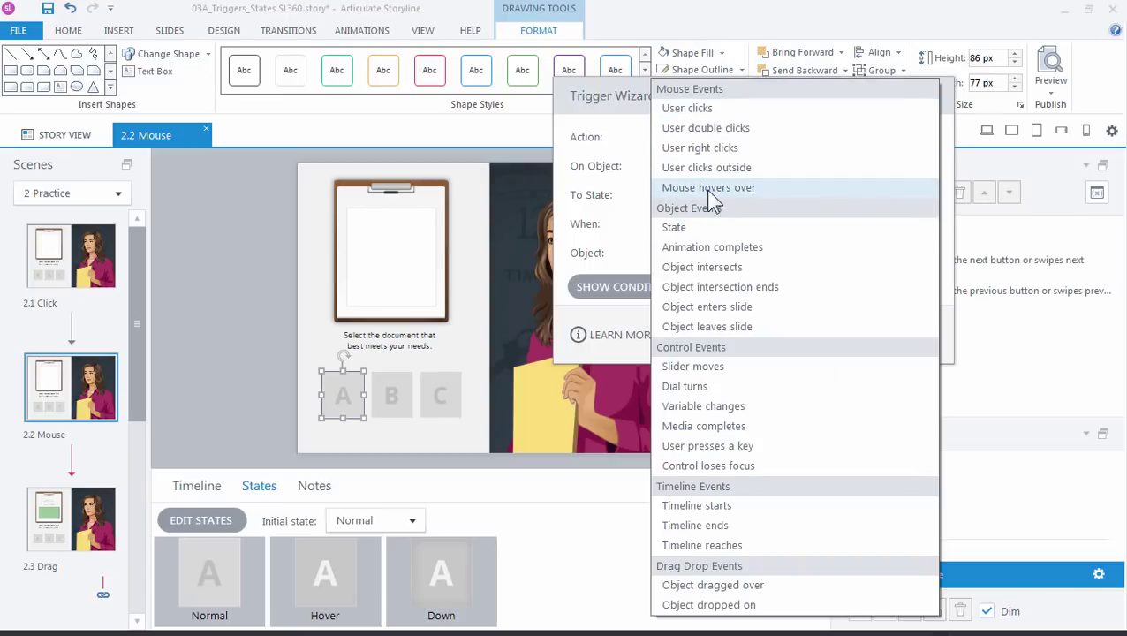
{"action": "left_click", "coordinate": [710, 189]}
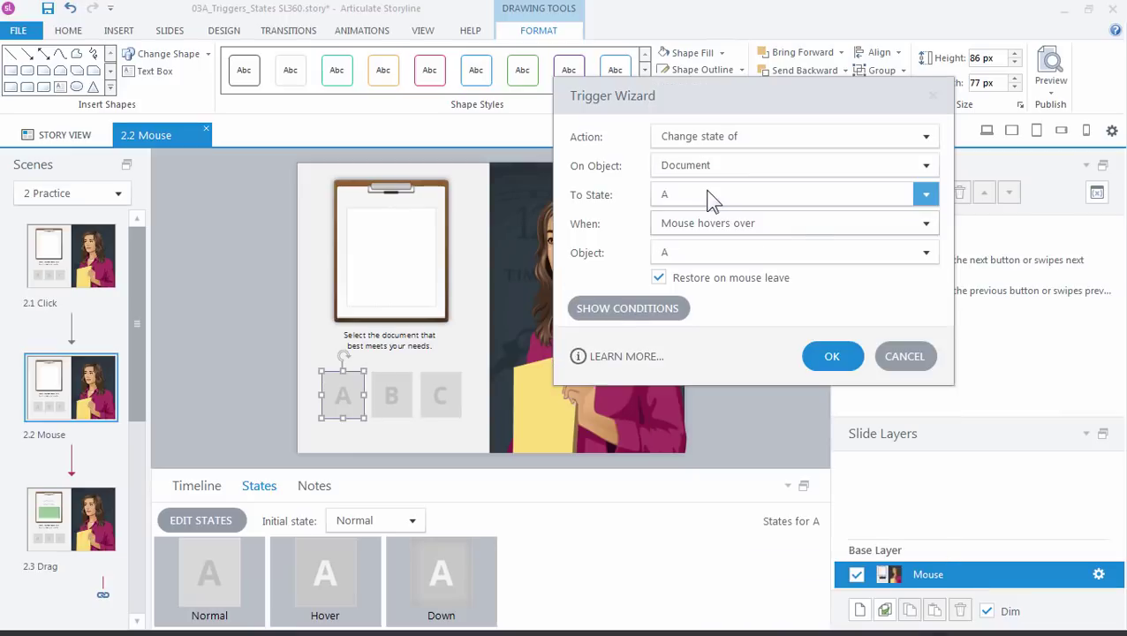
{"action": "left_click", "coordinate": [659, 278]}
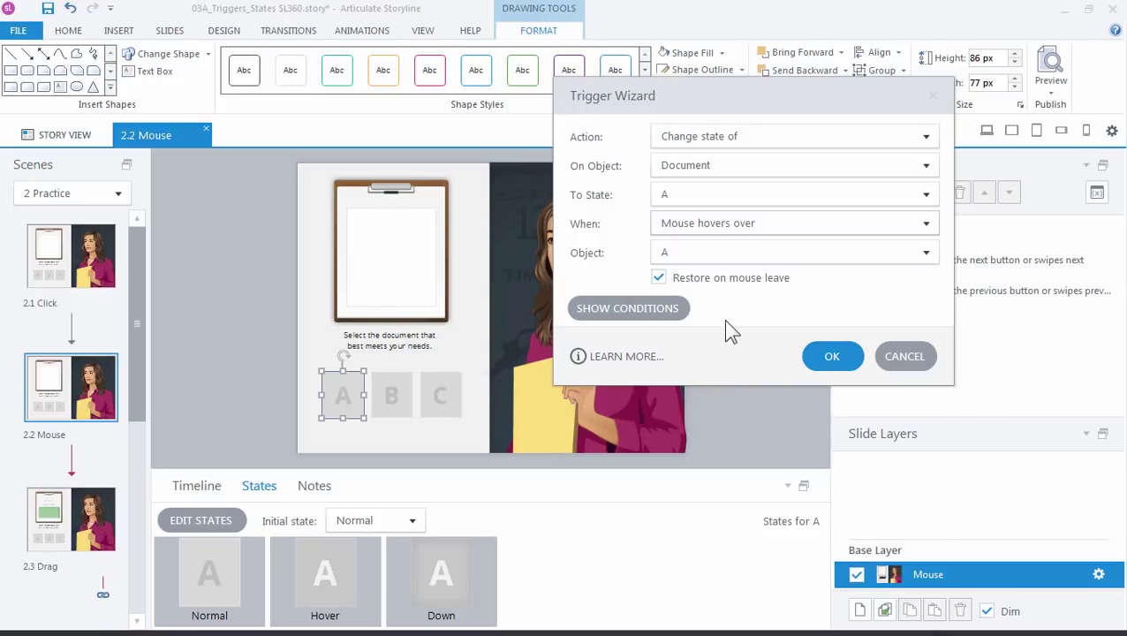
{"action": "left_click", "coordinate": [683, 281]}
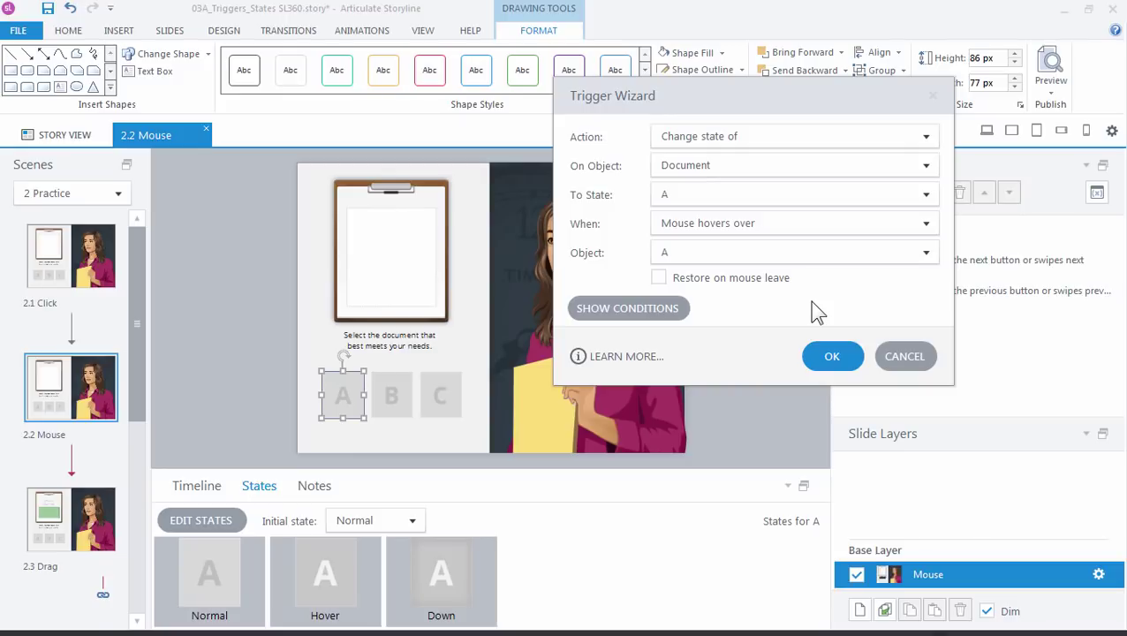
{"action": "left_click", "coordinate": [746, 281]}
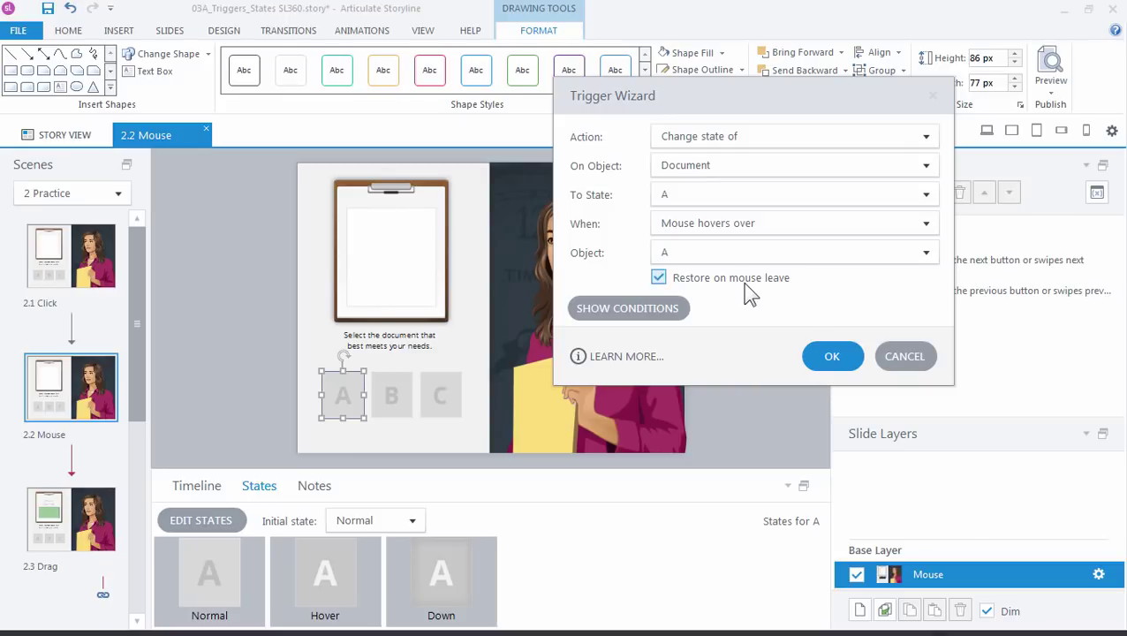
{"action": "left_click", "coordinate": [829, 356]}
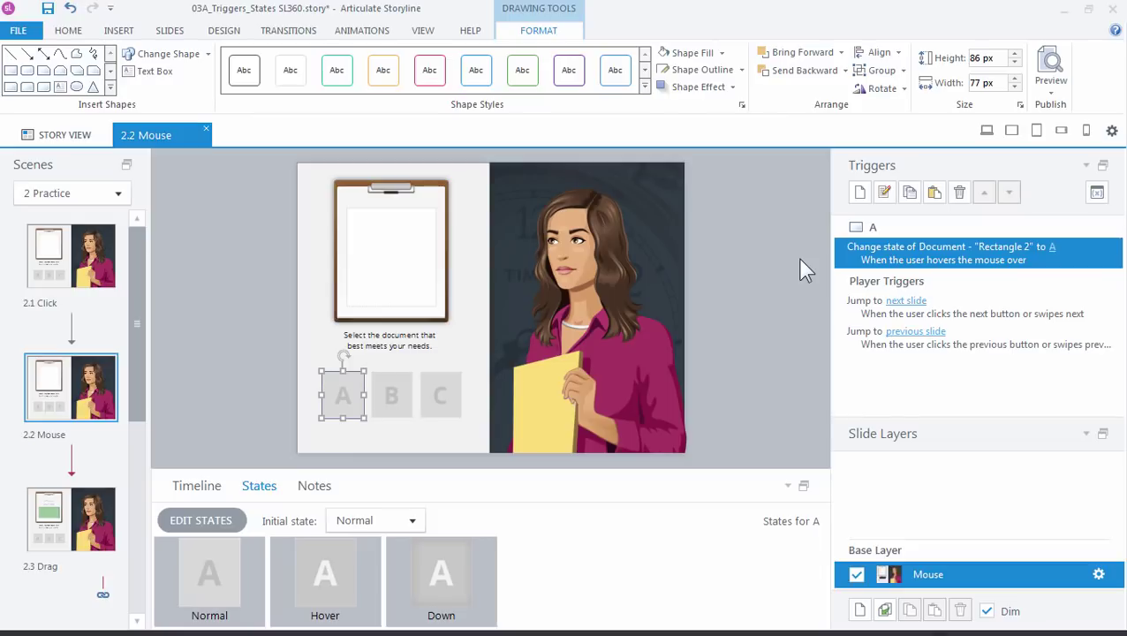
Set up a new trigger changing Lily to Alarmed when the mouse hovers over A
{"action": "left_click", "coordinate": [860, 193]}
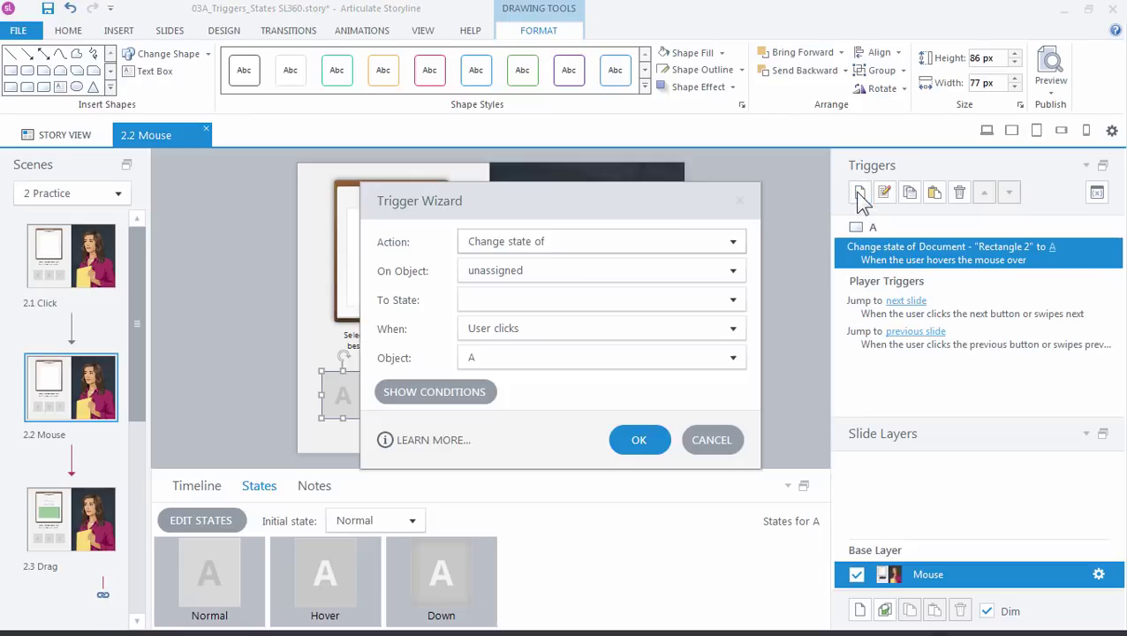
{"action": "left_click_drag", "start_coordinate": [618, 213], "coordinate": [824, 140]}
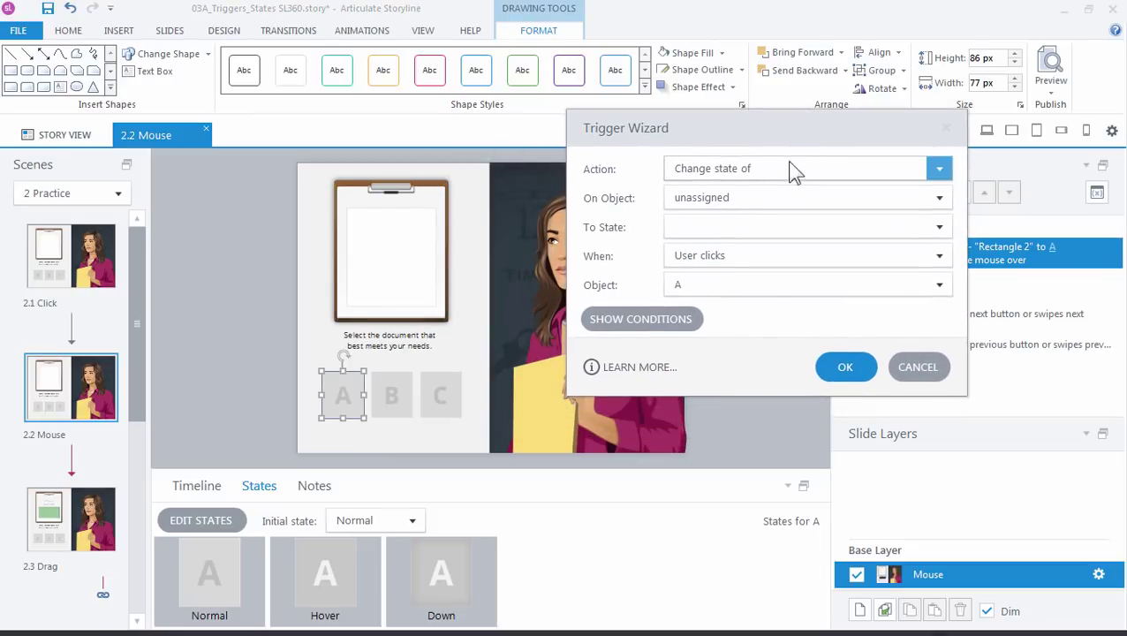
{"action": "left_click", "coordinate": [727, 200]}
{"action": "left_click", "coordinate": [714, 252]}
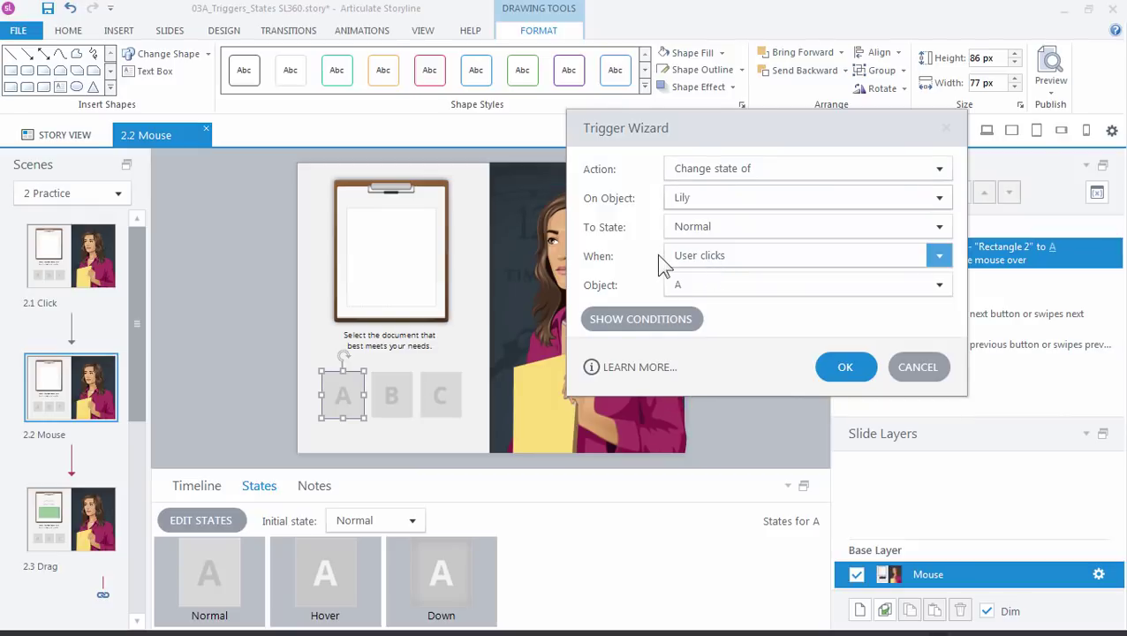
{"action": "left_click", "coordinate": [696, 228]}
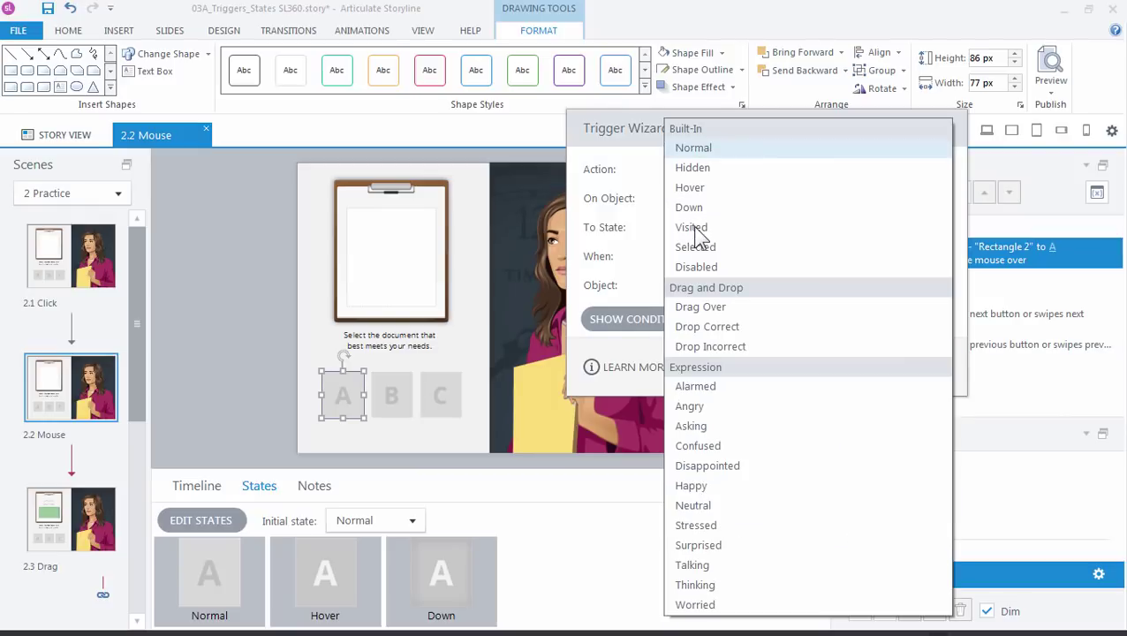
{"action": "left_click", "coordinate": [721, 387]}
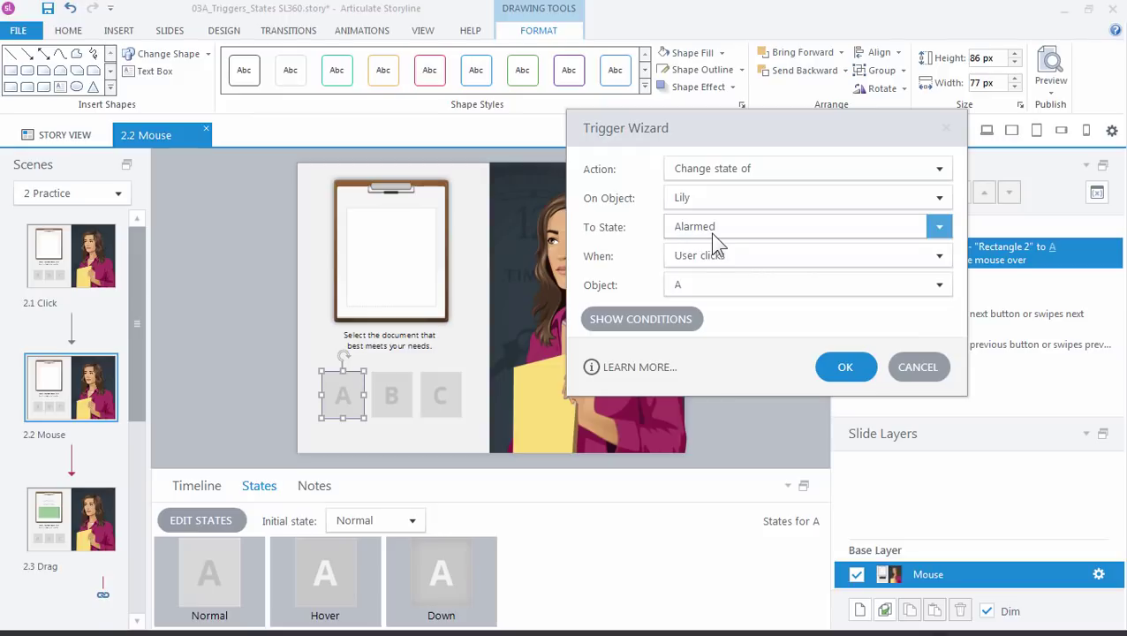
{"action": "left_click", "coordinate": [709, 258]}
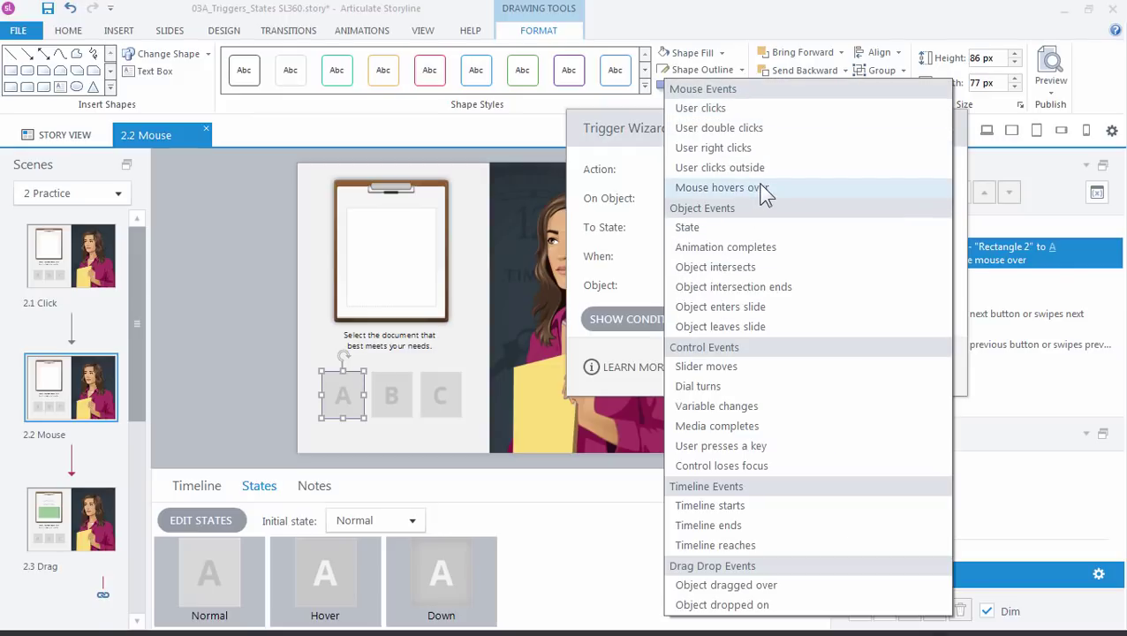
{"action": "left_click", "coordinate": [759, 187]}
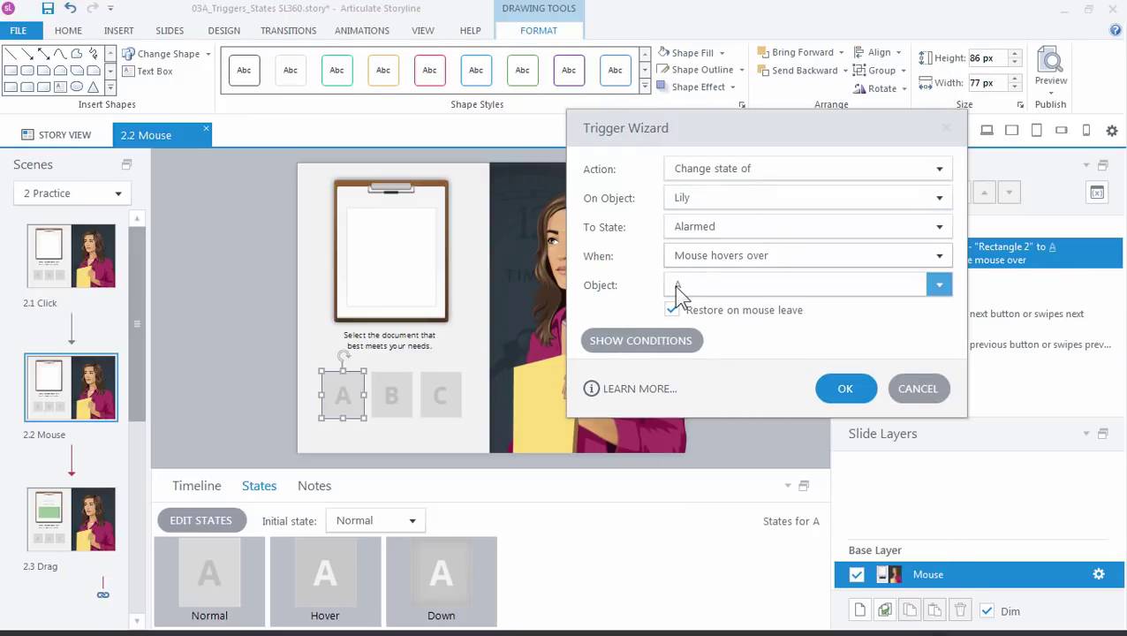
{"action": "left_click_drag", "start_coordinate": [617, 133], "coordinate": [707, 117]}
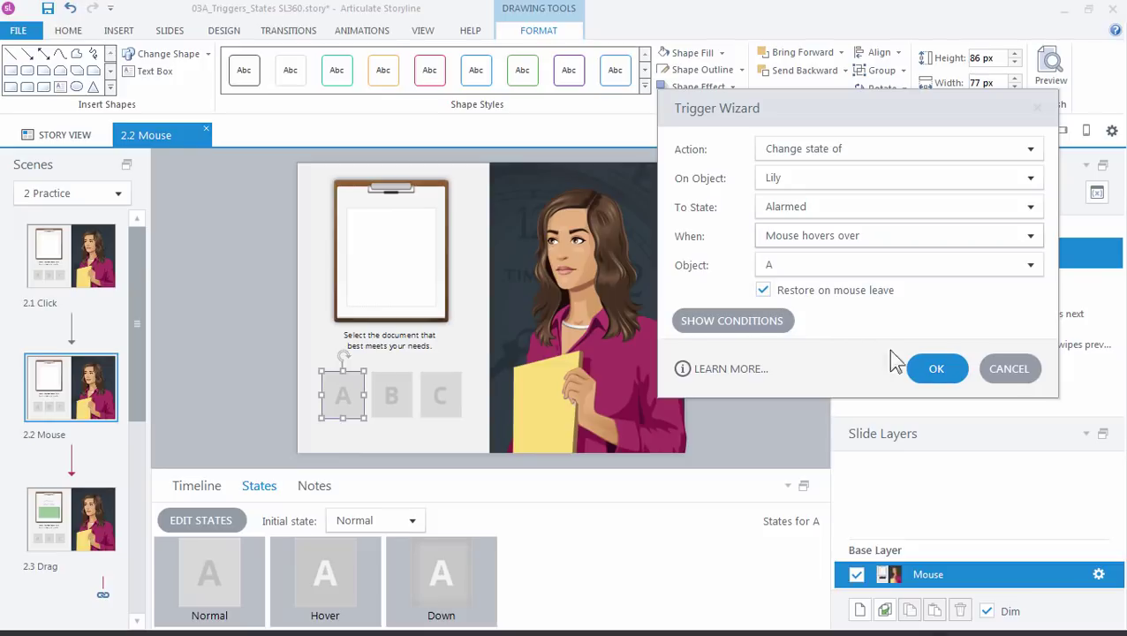
Save the Lily-Alarmed hover trigger, then preview this slide and hover over A to test it
{"action": "left_click", "coordinate": [936, 371]}
{"action": "left_click", "coordinate": [1052, 94]}
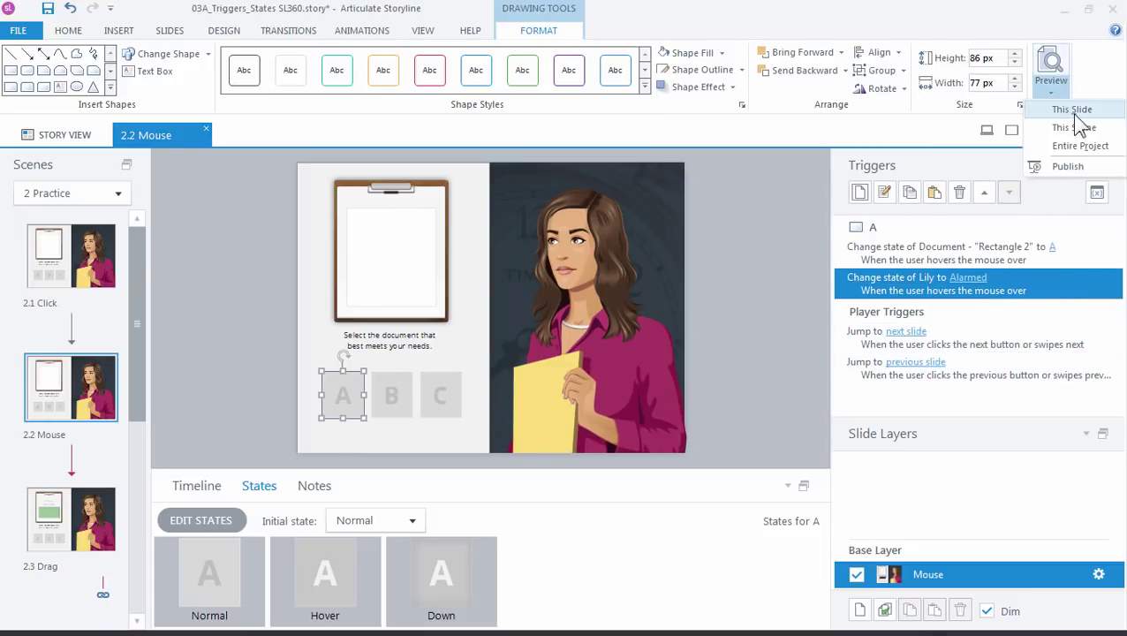
{"action": "left_click", "coordinate": [1074, 110]}
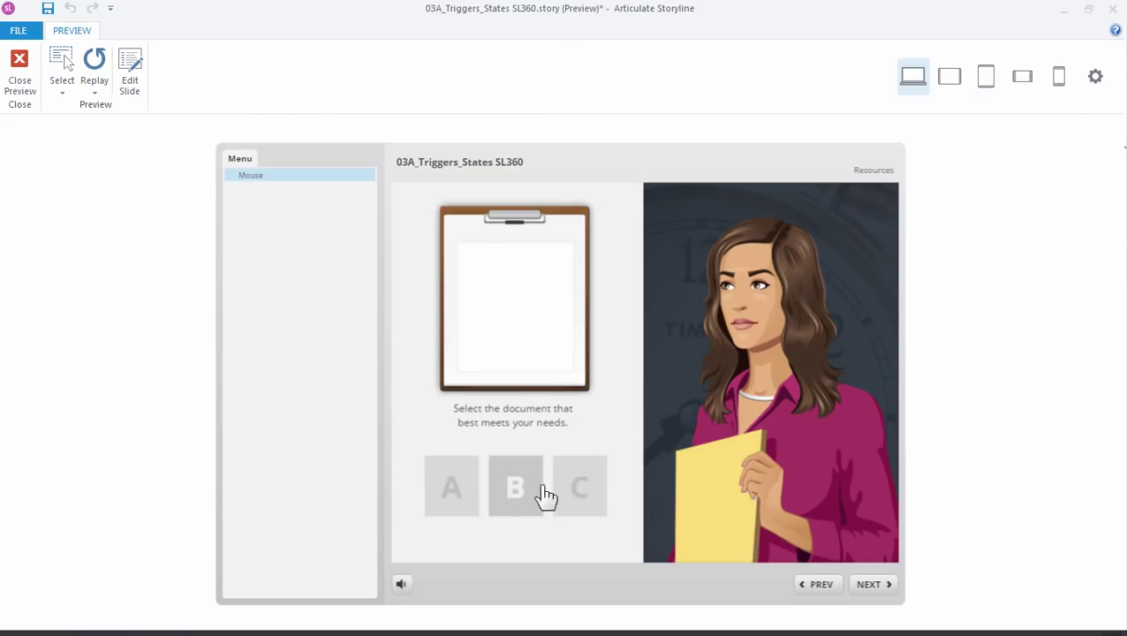
{"action": "left_click", "coordinate": [459, 498]}
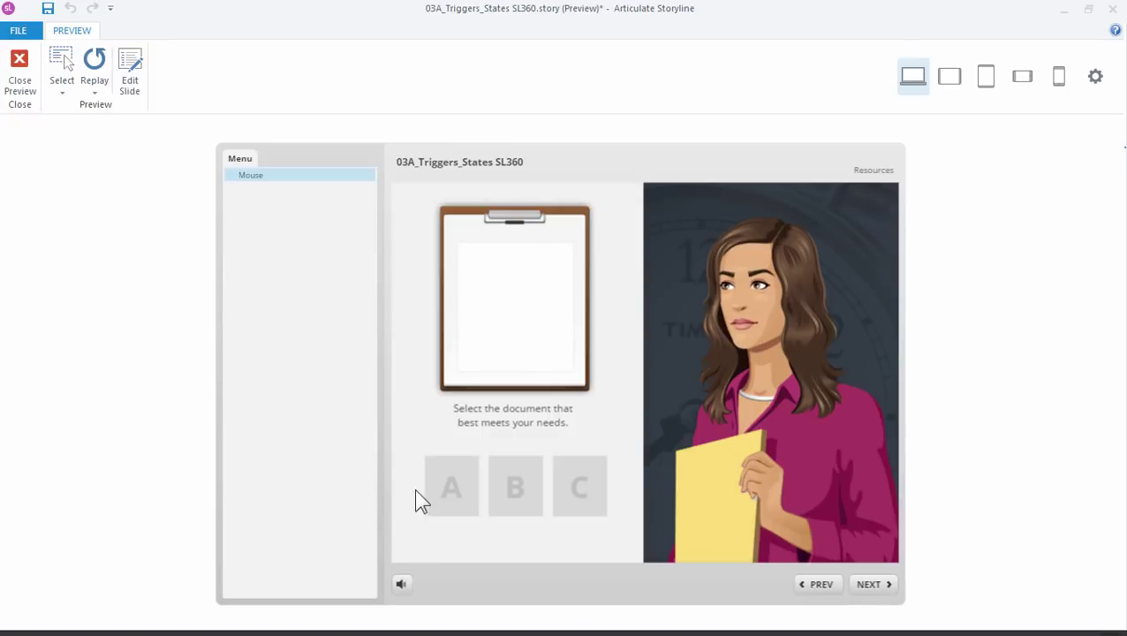
{"action": "mouse_move", "coordinate": [451, 500]}
Close the preview, open slide 2.3 Drag, and select the green target hotspot, then button A
{"action": "left_click", "coordinate": [30, 82]}
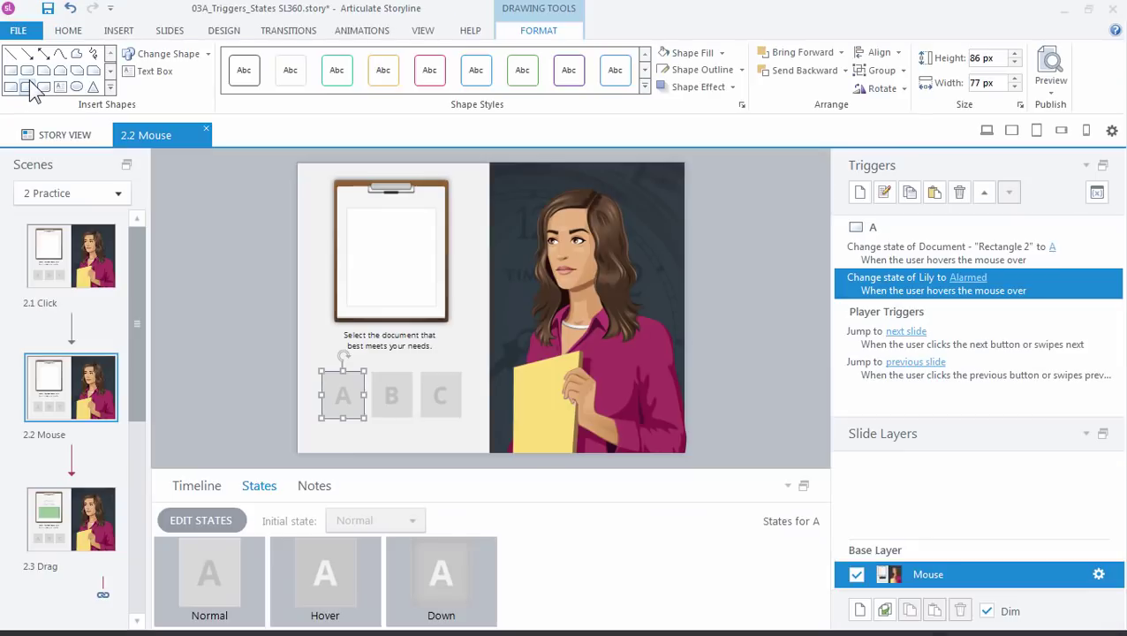
{"action": "left_click", "coordinate": [62, 530]}
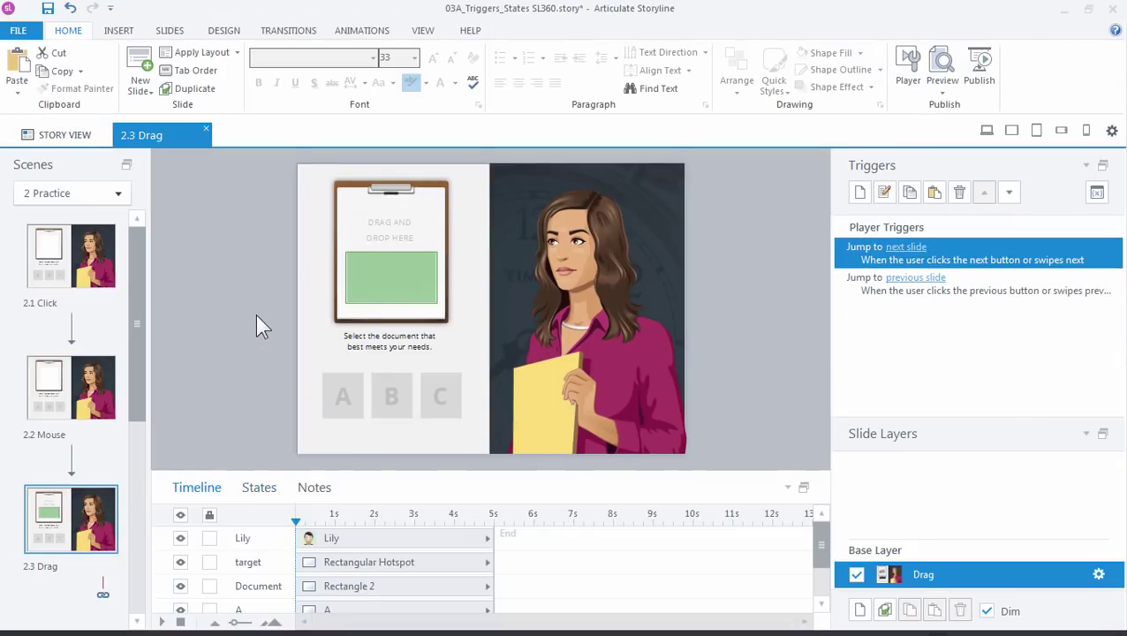
{"action": "left_click", "coordinate": [368, 279]}
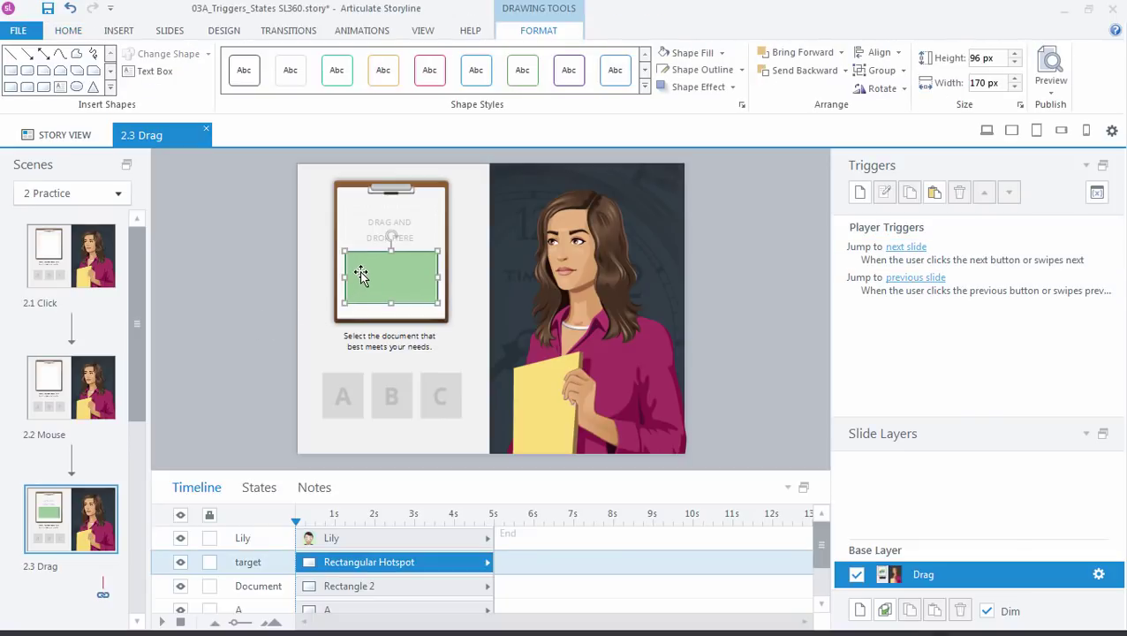
{"action": "left_click", "coordinate": [338, 378]}
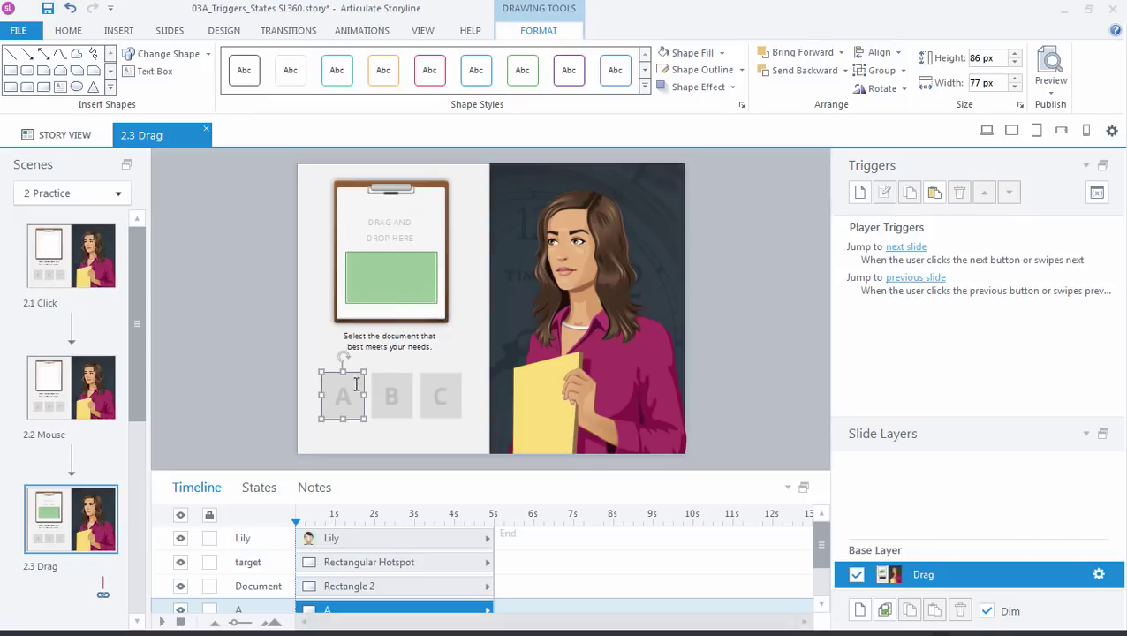
Add a trigger changing Document to state A when object A is dropped on target
{"action": "left_click", "coordinate": [860, 192]}
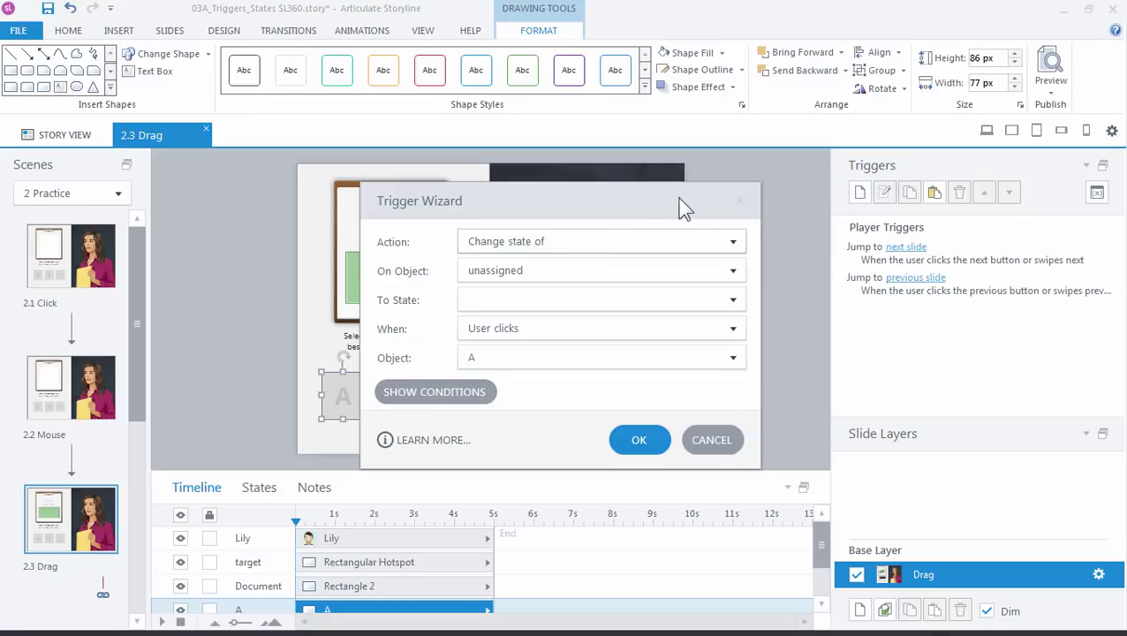
{"action": "left_click_drag", "start_coordinate": [654, 195], "coordinate": [833, 100]}
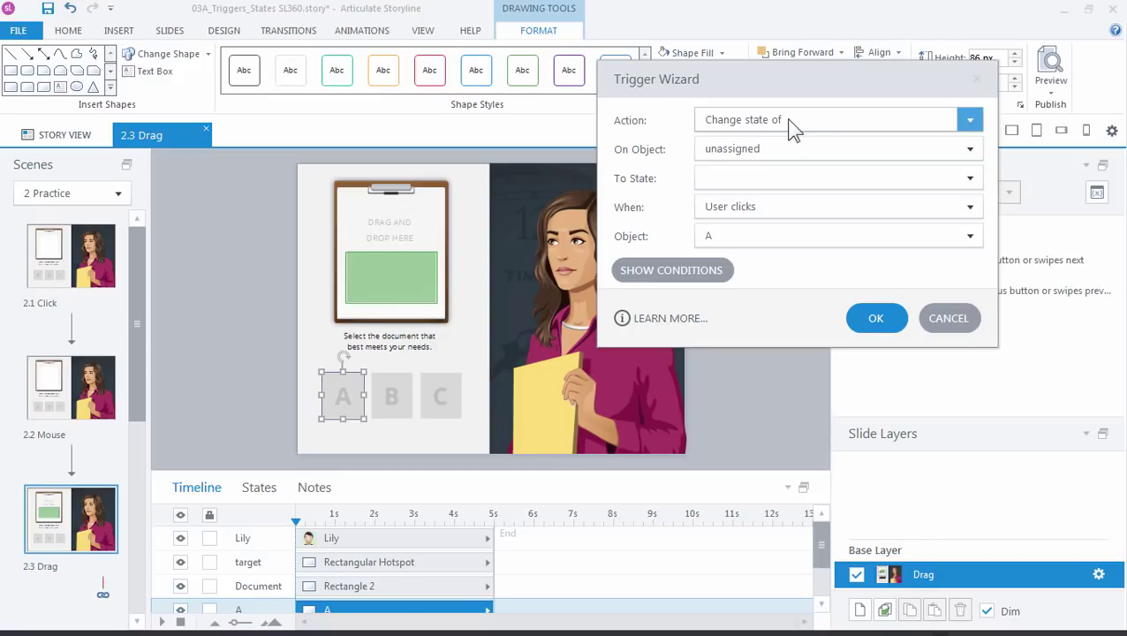
{"action": "left_click", "coordinate": [778, 150]}
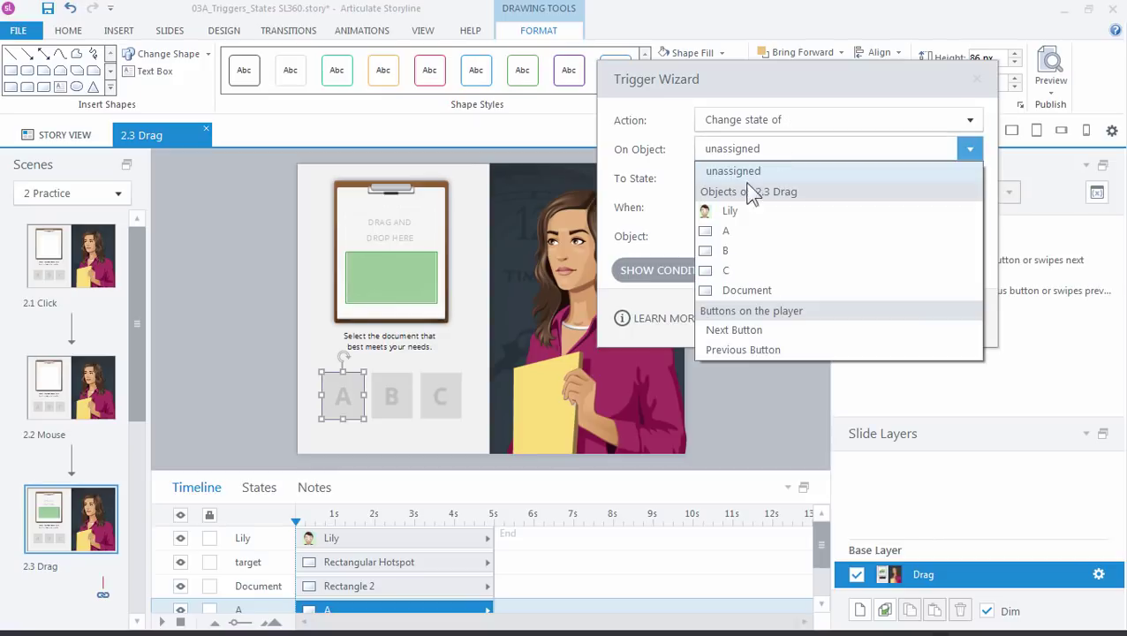
{"action": "left_click", "coordinate": [742, 290]}
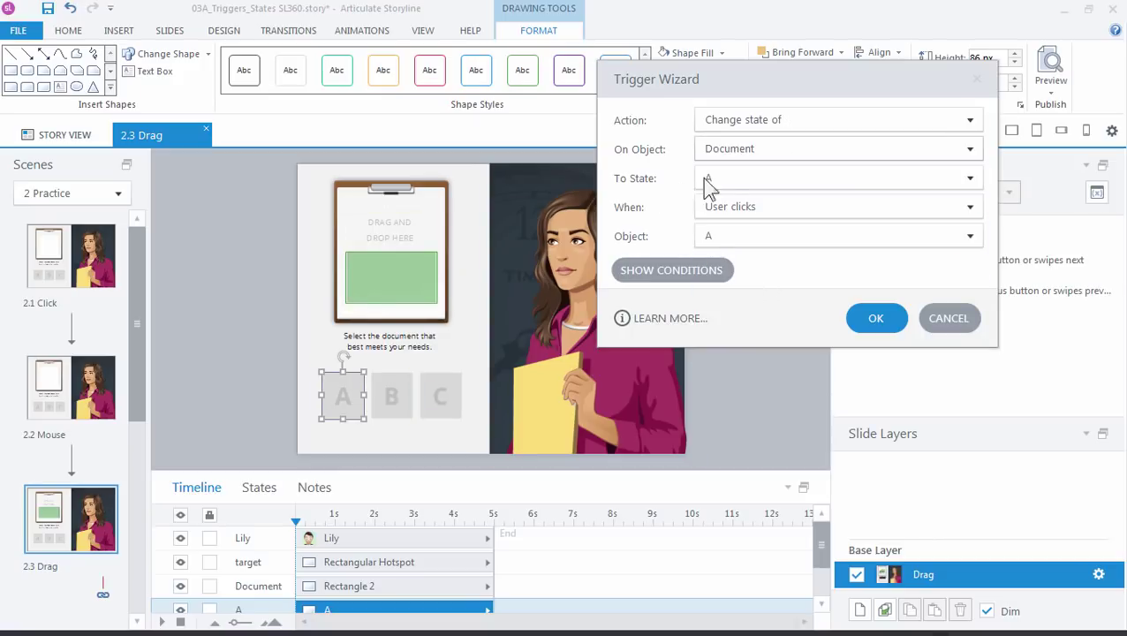
{"action": "left_click", "coordinate": [715, 212]}
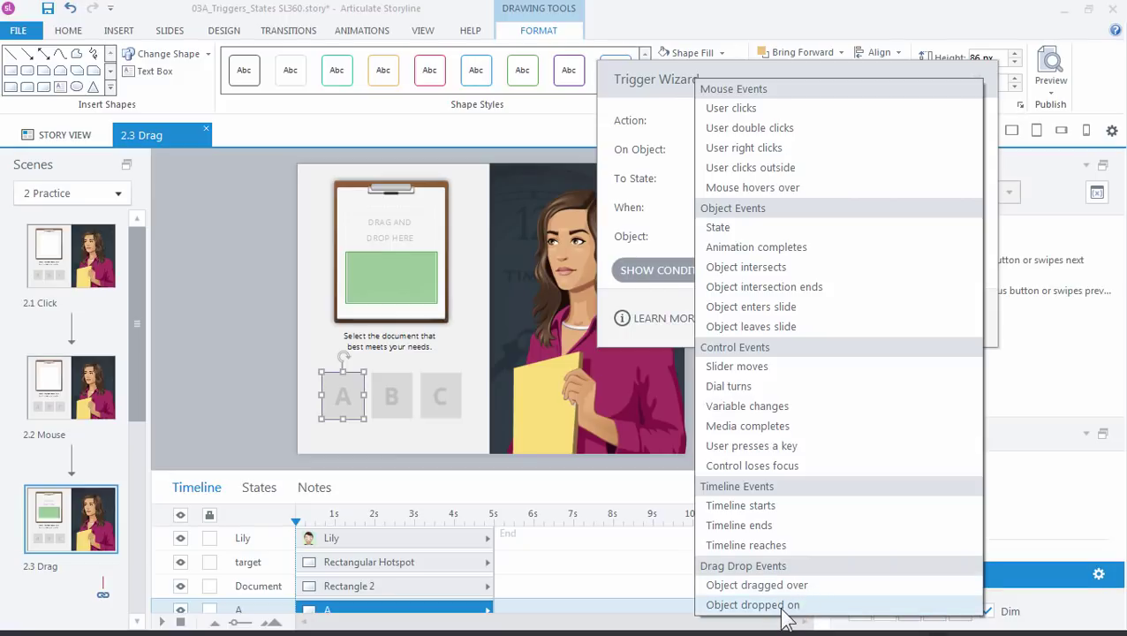
{"action": "left_click", "coordinate": [783, 608]}
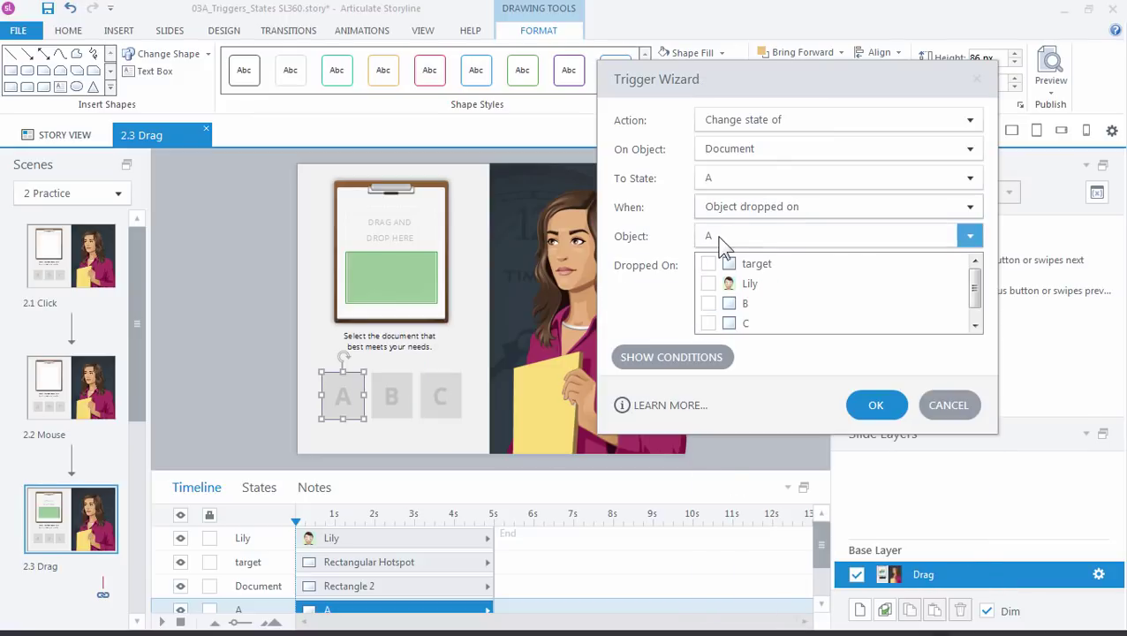
{"action": "left_click", "coordinate": [709, 263]}
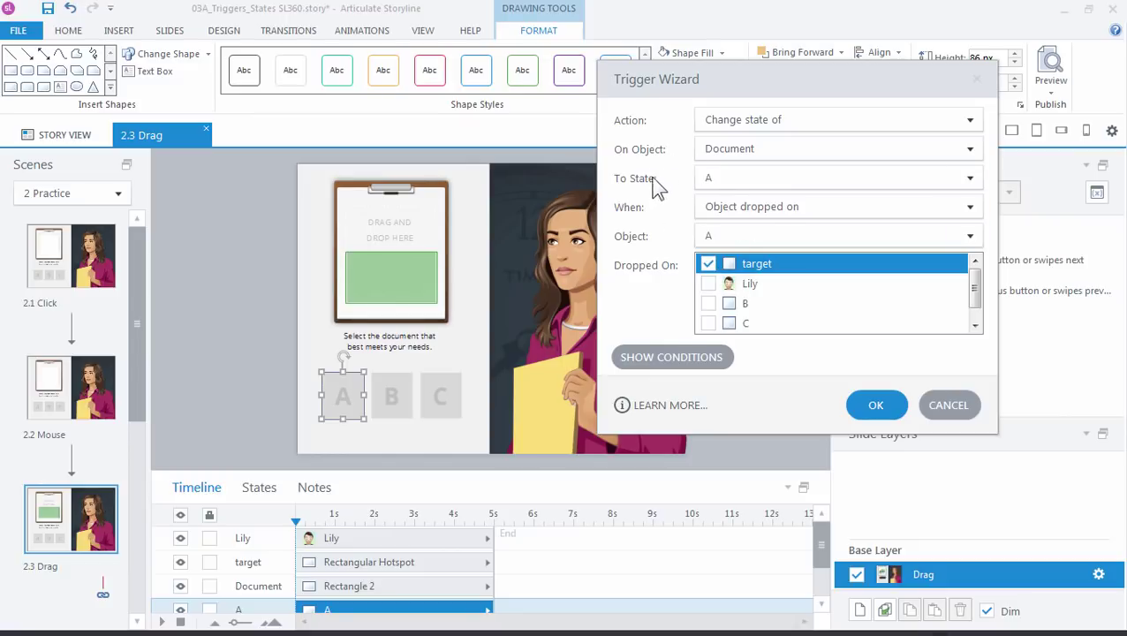
{"action": "left_click", "coordinate": [870, 404]}
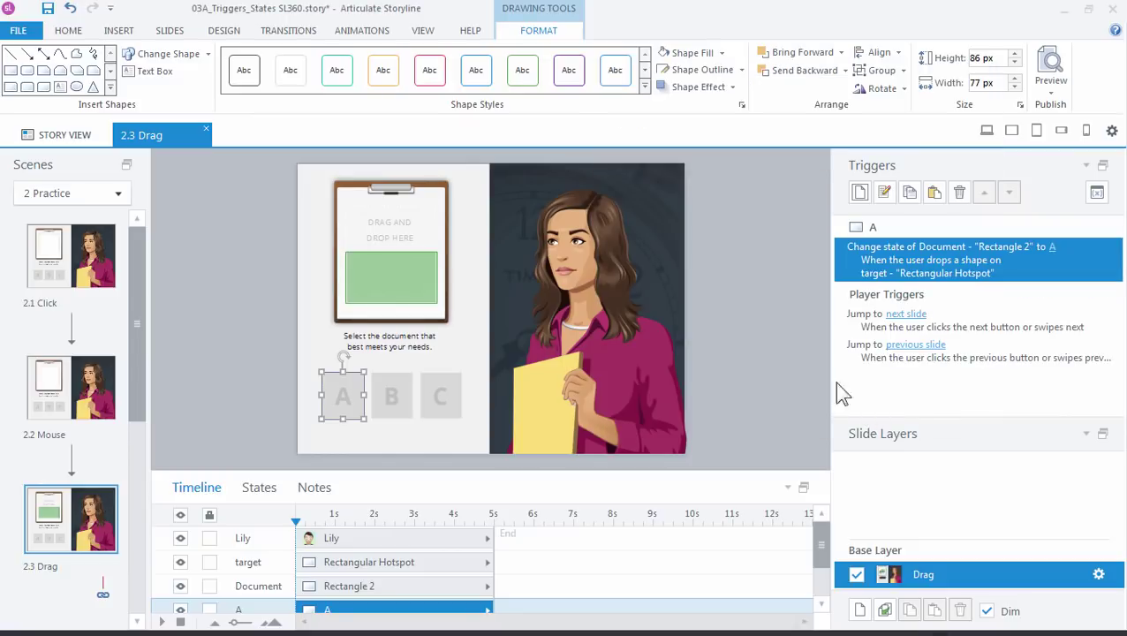
Copy and paste the Document trigger, then delete the pasted duplicate
{"action": "right_click", "coordinate": [851, 262]}
{"action": "left_click", "coordinate": [879, 254]}
{"action": "left_click", "coordinate": [935, 194]}
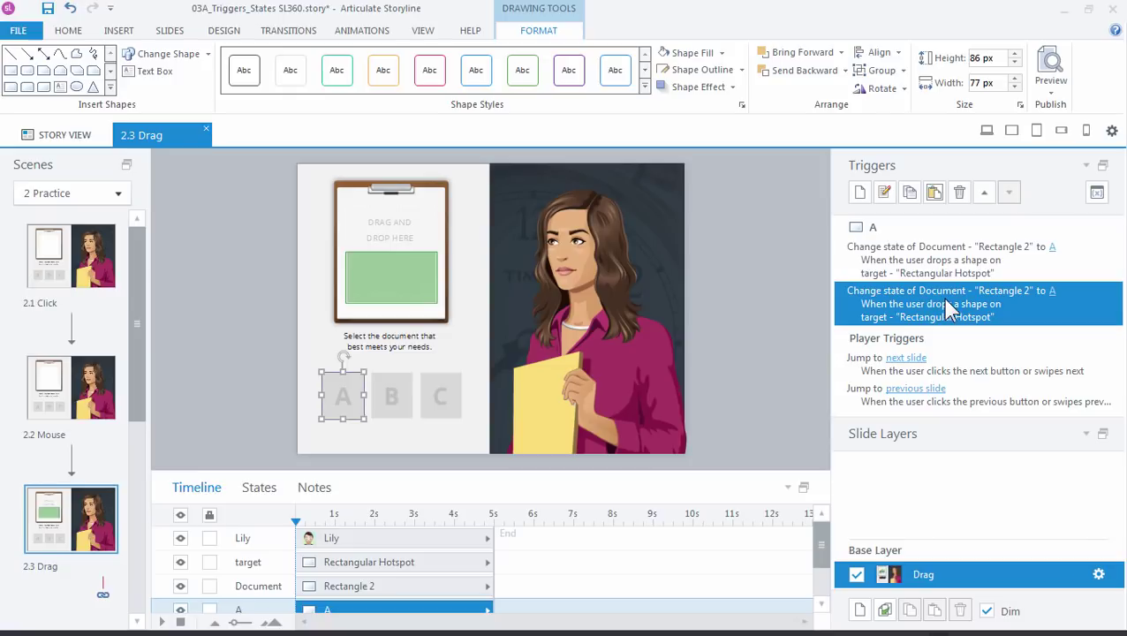
{"action": "left_click", "coordinate": [959, 192]}
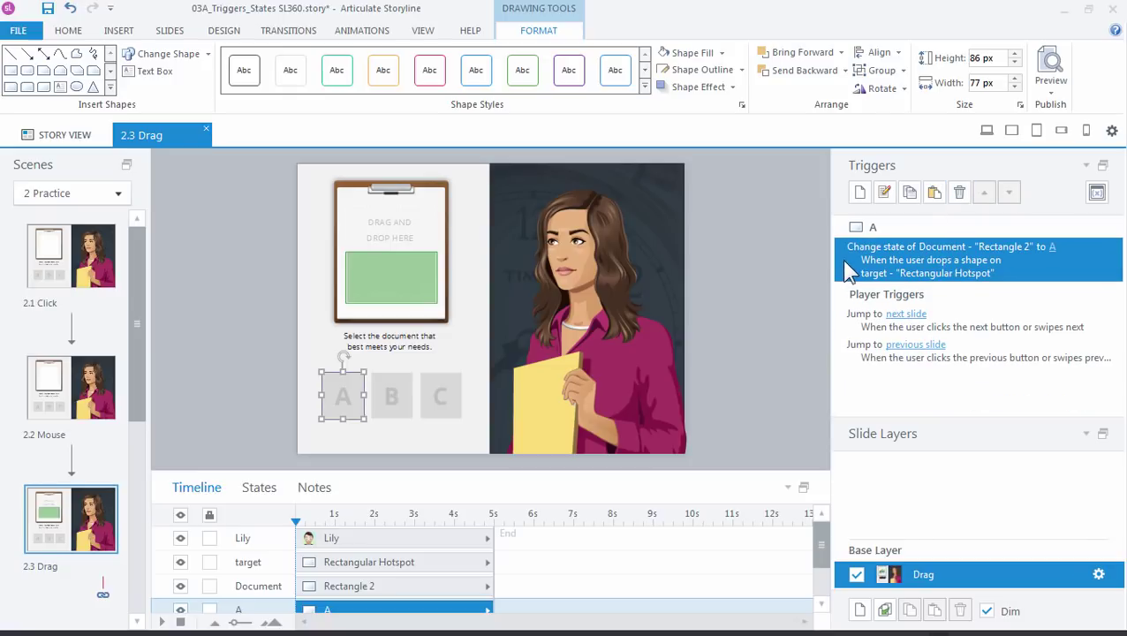
Add a trigger changing Lily to Alarmed when A is dropped on target, then preview this slide
{"action": "left_click", "coordinate": [860, 193]}
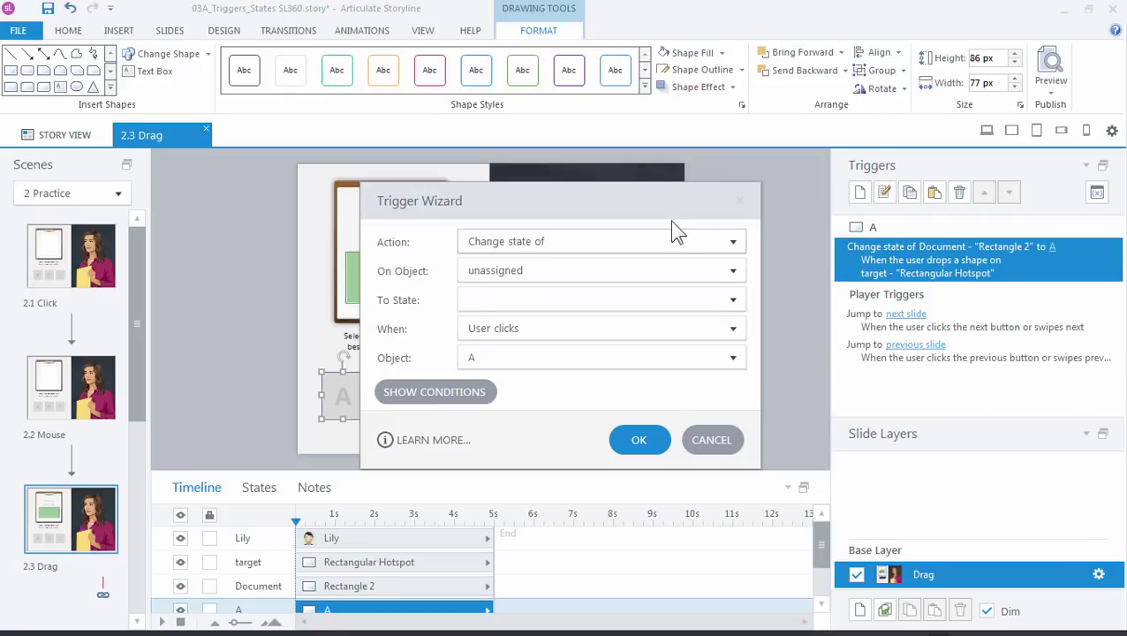
{"action": "left_click_drag", "start_coordinate": [710, 200], "coordinate": [947, 99]}
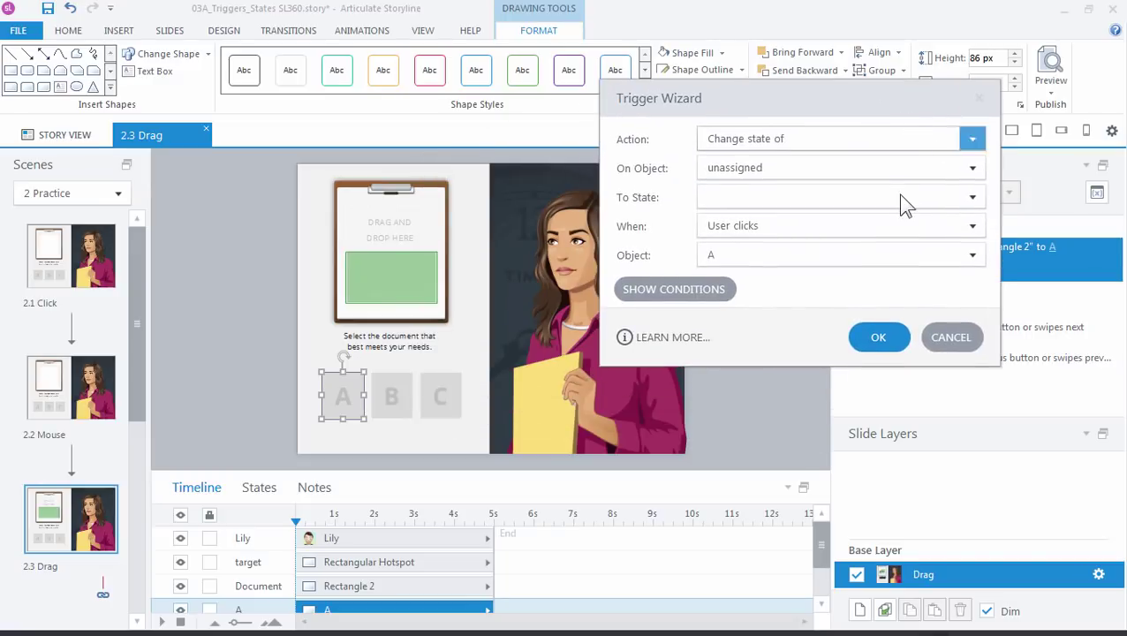
{"action": "left_click", "coordinate": [773, 168]}
{"action": "left_click", "coordinate": [737, 229]}
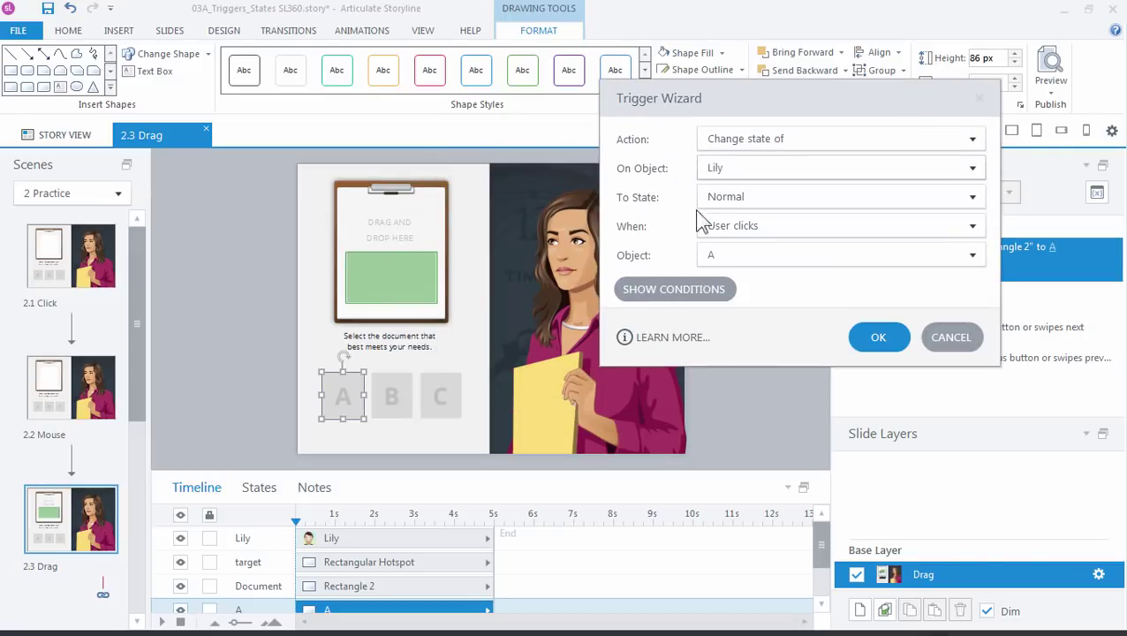
{"action": "left_click", "coordinate": [717, 205]}
{"action": "left_click", "coordinate": [754, 388]}
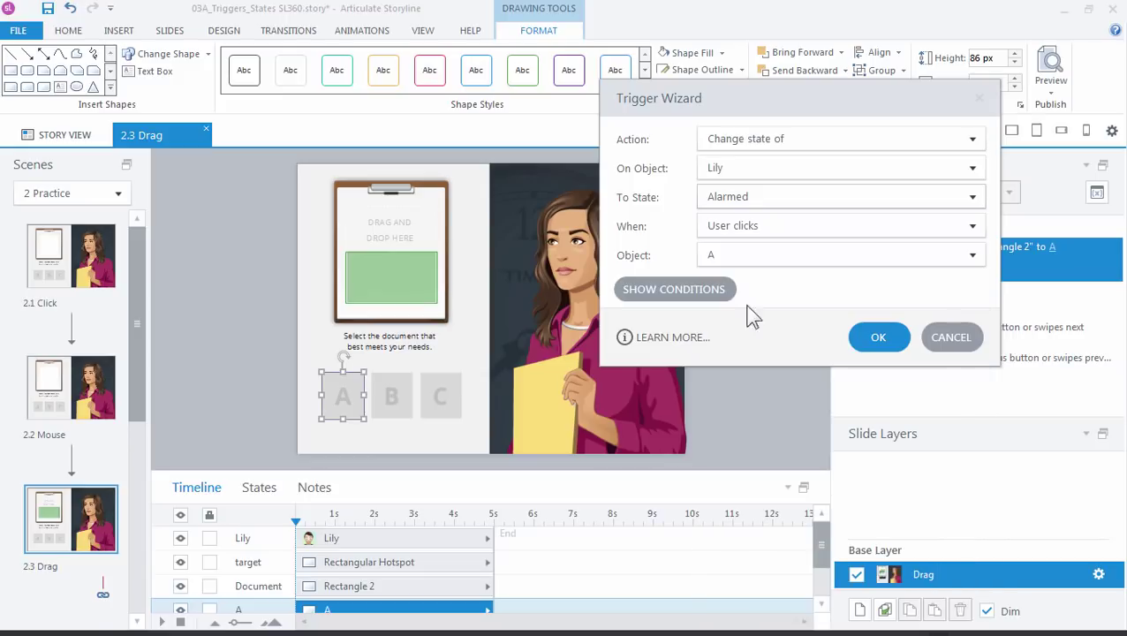
{"action": "left_click", "coordinate": [742, 226]}
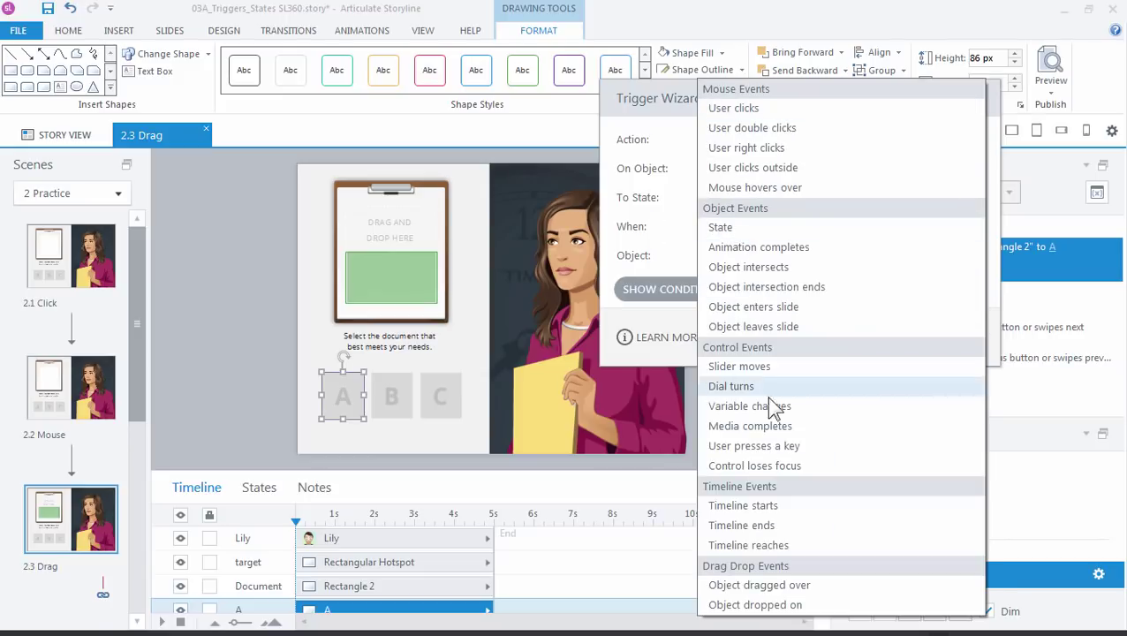
{"action": "left_click", "coordinate": [795, 608]}
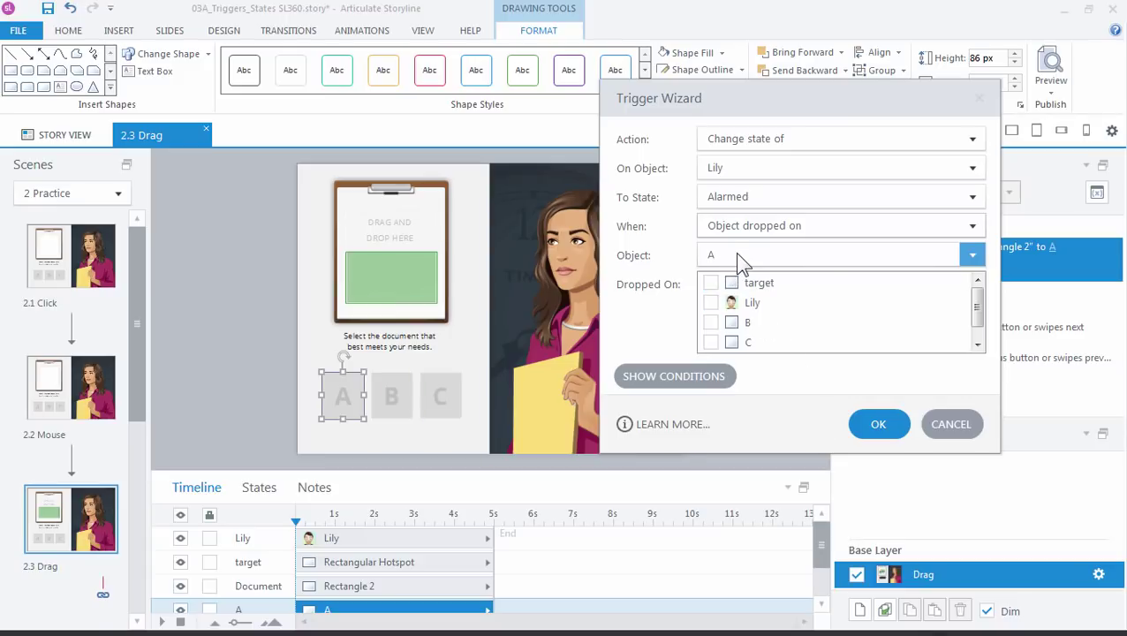
{"action": "left_click", "coordinate": [751, 284]}
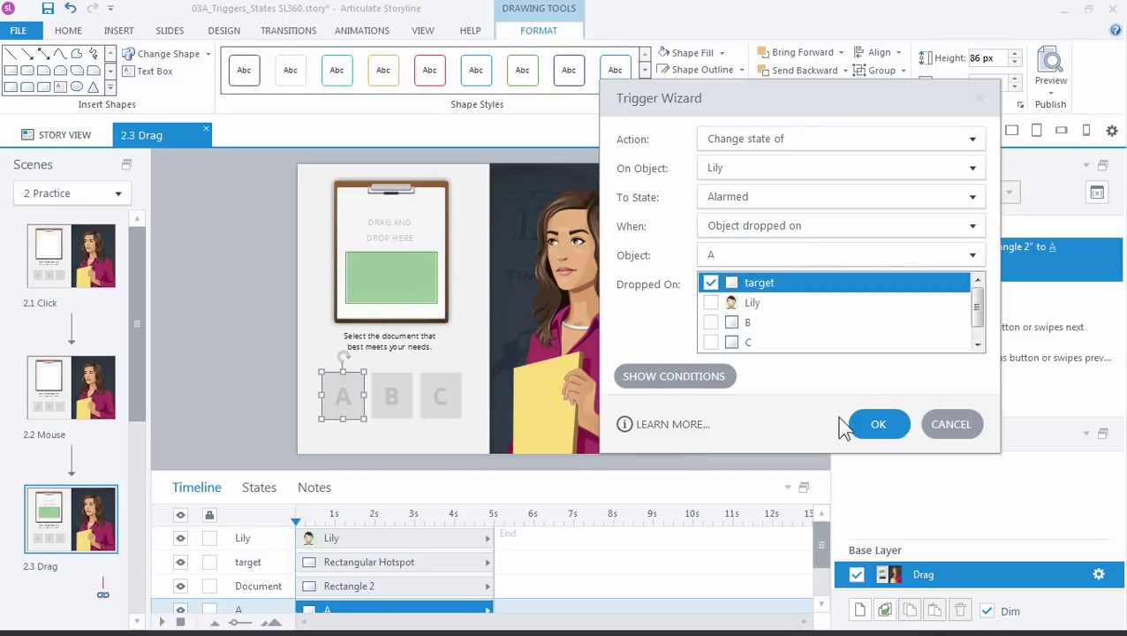
{"action": "left_click", "coordinate": [876, 425]}
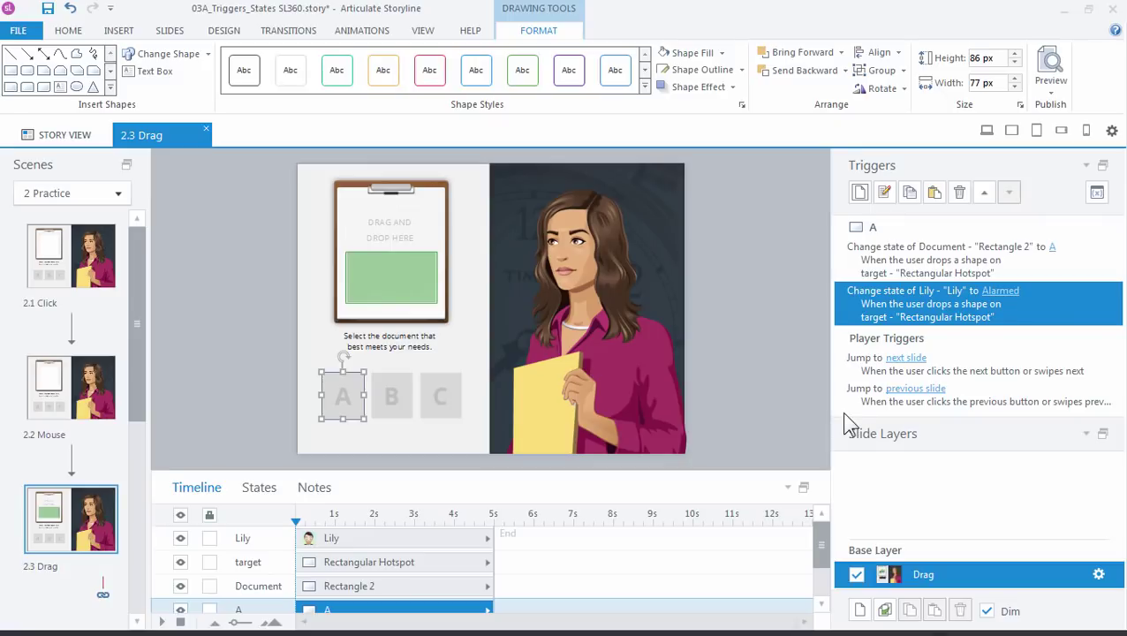
{"action": "left_click", "coordinate": [1050, 88]}
{"action": "left_click", "coordinate": [1069, 109]}
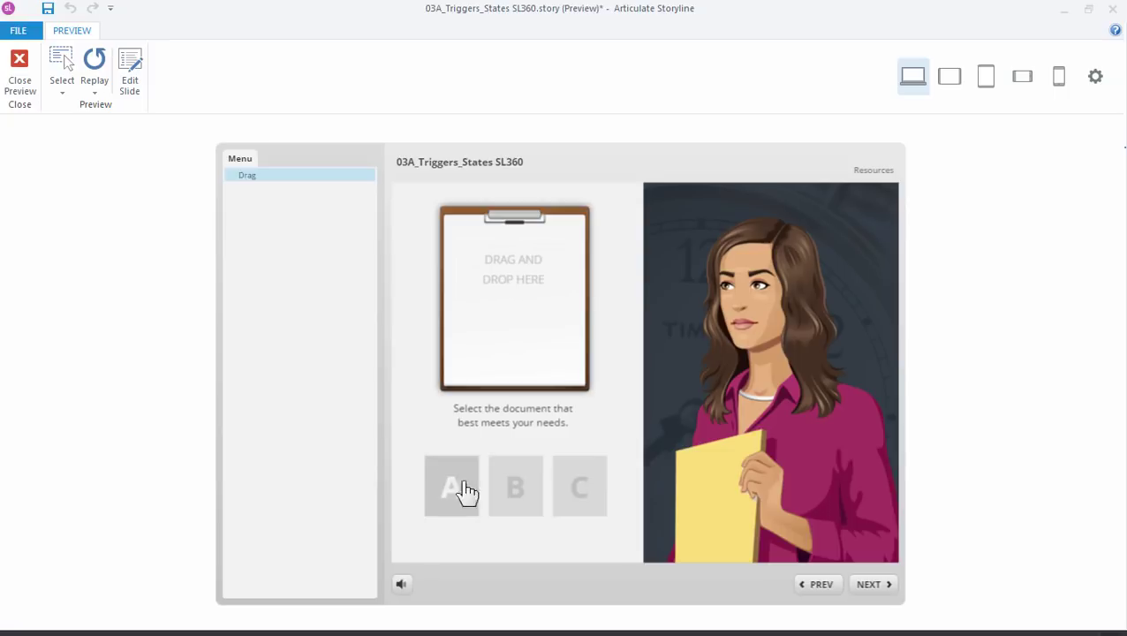
In the preview, drag tile A onto the clipboard and then outside it, then close the preview
{"action": "left_click_drag", "start_coordinate": [466, 493], "coordinate": [508, 329]}
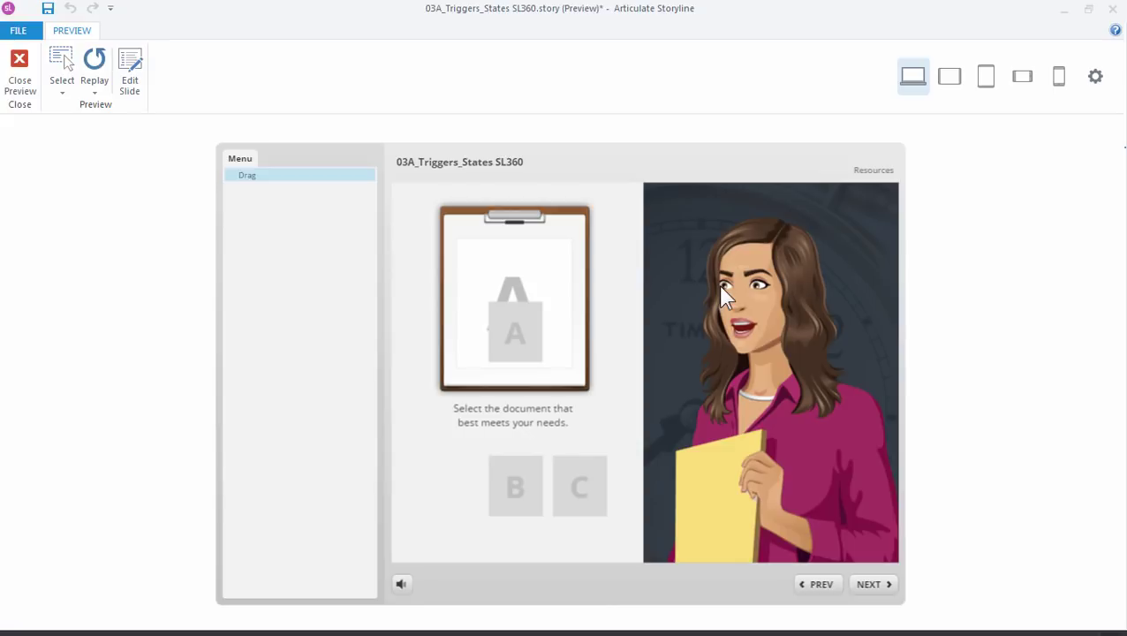
{"action": "left_click_drag", "start_coordinate": [528, 347], "coordinate": [573, 333]}
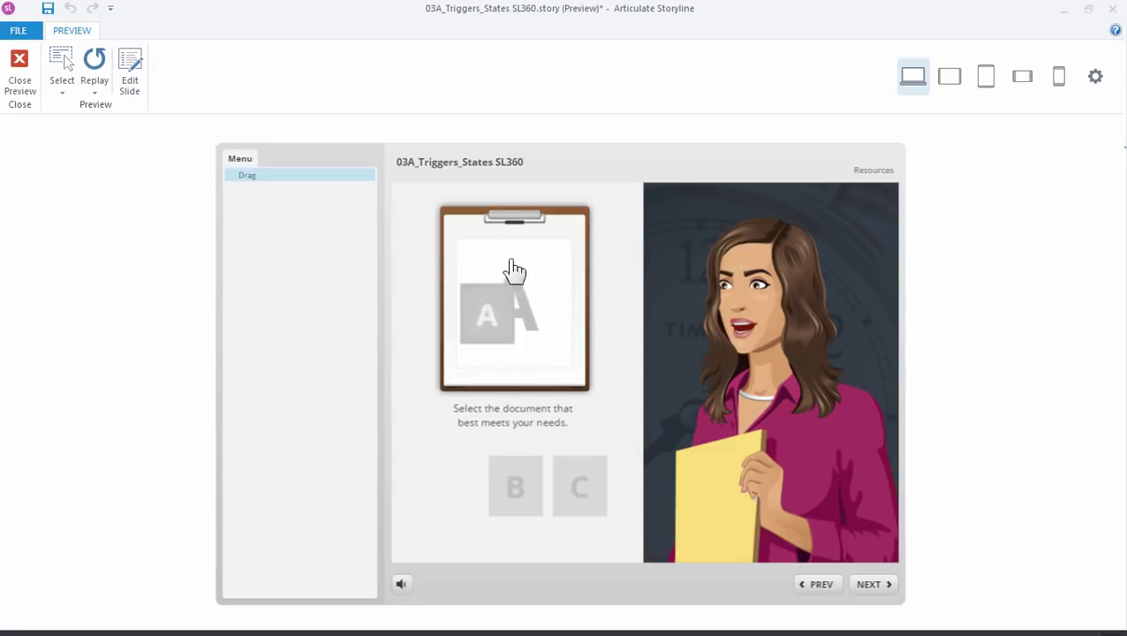
{"action": "left_click_drag", "start_coordinate": [531, 267], "coordinate": [525, 349]}
{"action": "left_click_drag", "start_coordinate": [455, 506], "coordinate": [618, 334]}
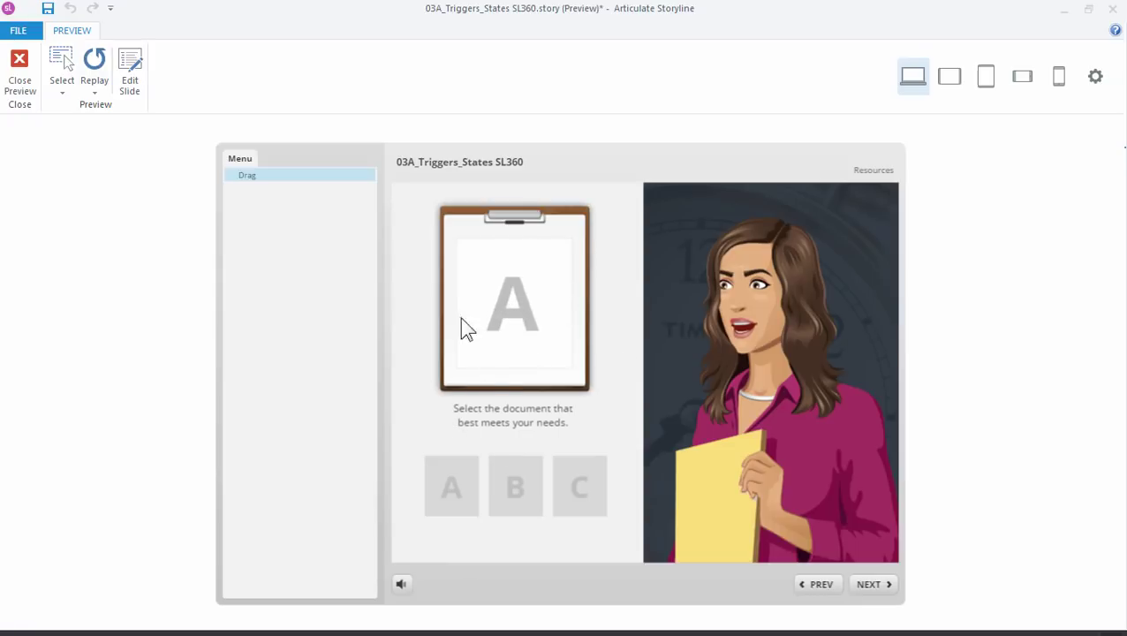
{"action": "left_click", "coordinate": [25, 85]}
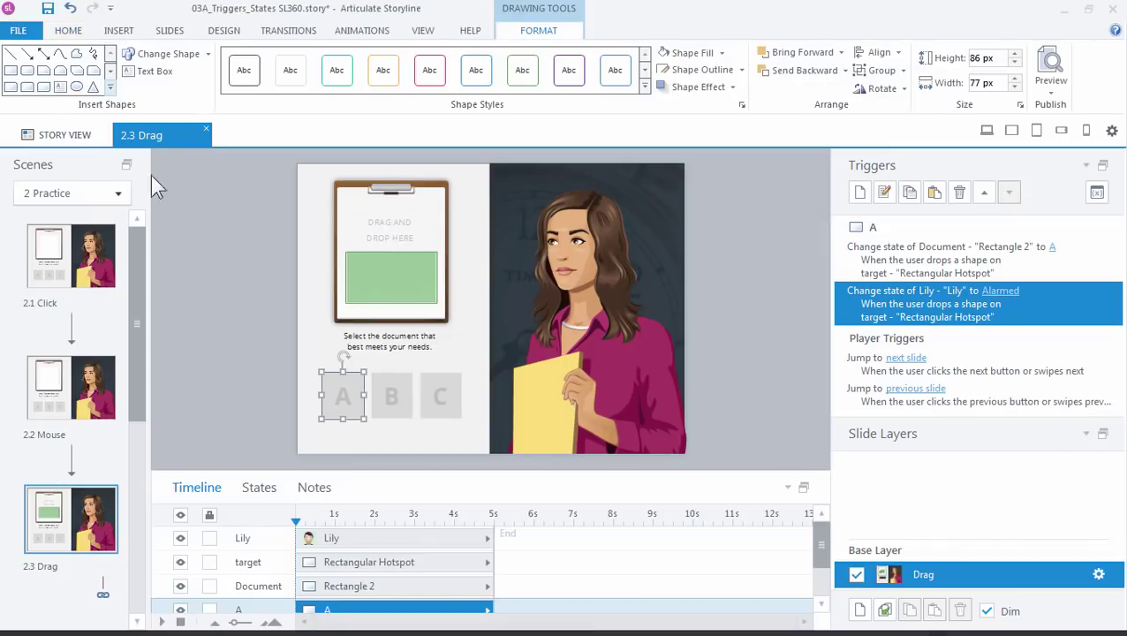
Select the target hotspot and start a new trigger that changes tile A
{"action": "left_click", "coordinate": [334, 386]}
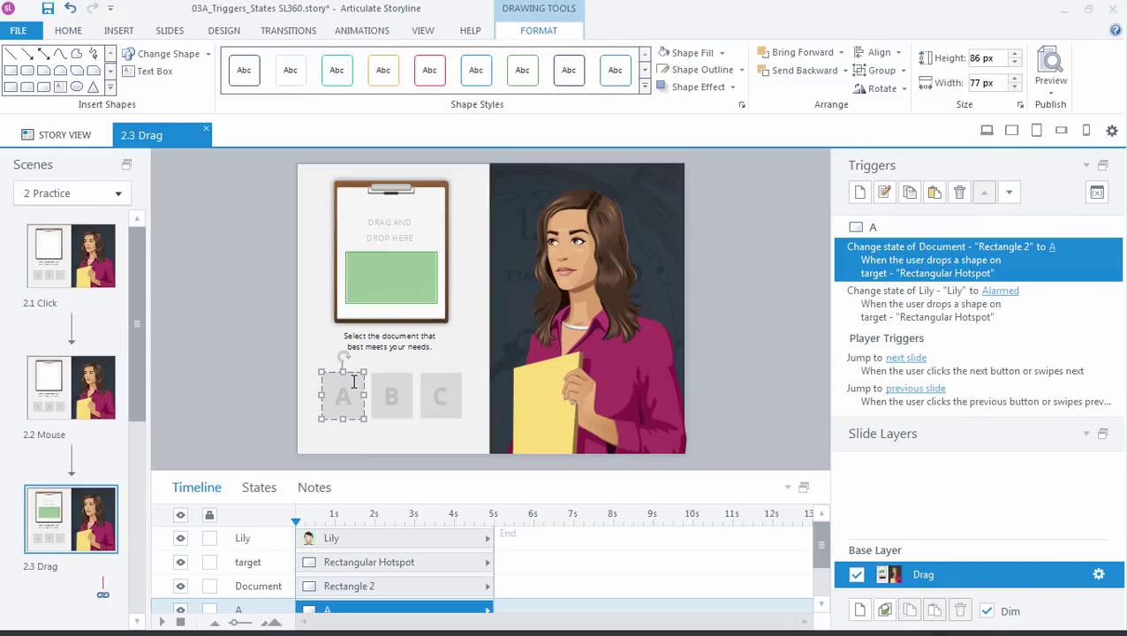
{"action": "left_click", "coordinate": [376, 296]}
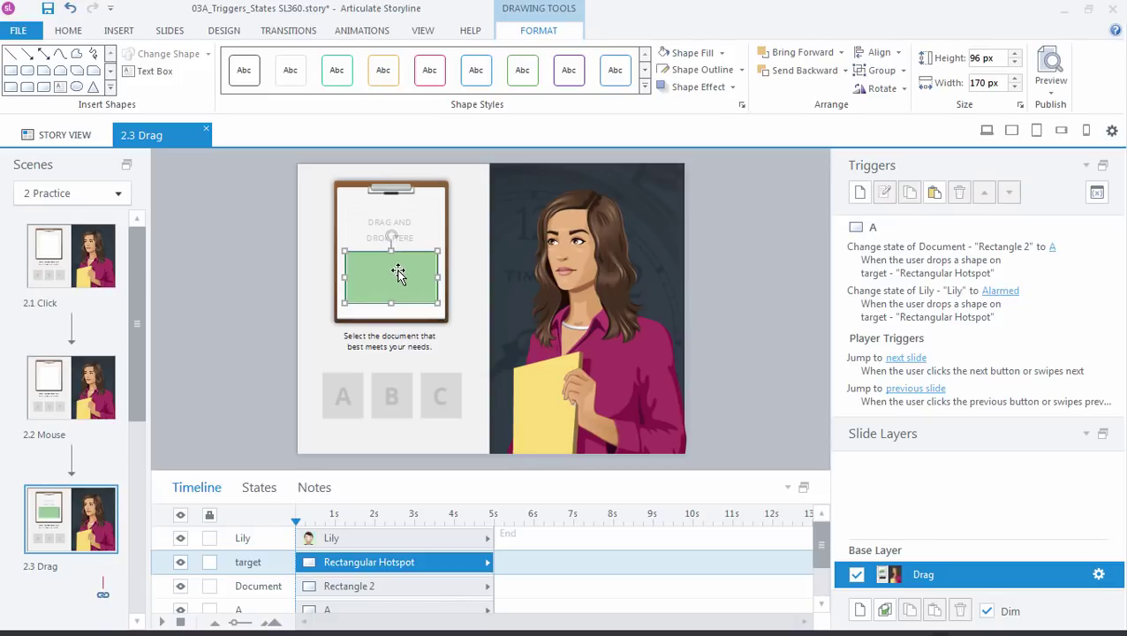
{"action": "left_click", "coordinate": [859, 192]}
{"action": "left_click_drag", "start_coordinate": [747, 179], "coordinate": [934, 45]}
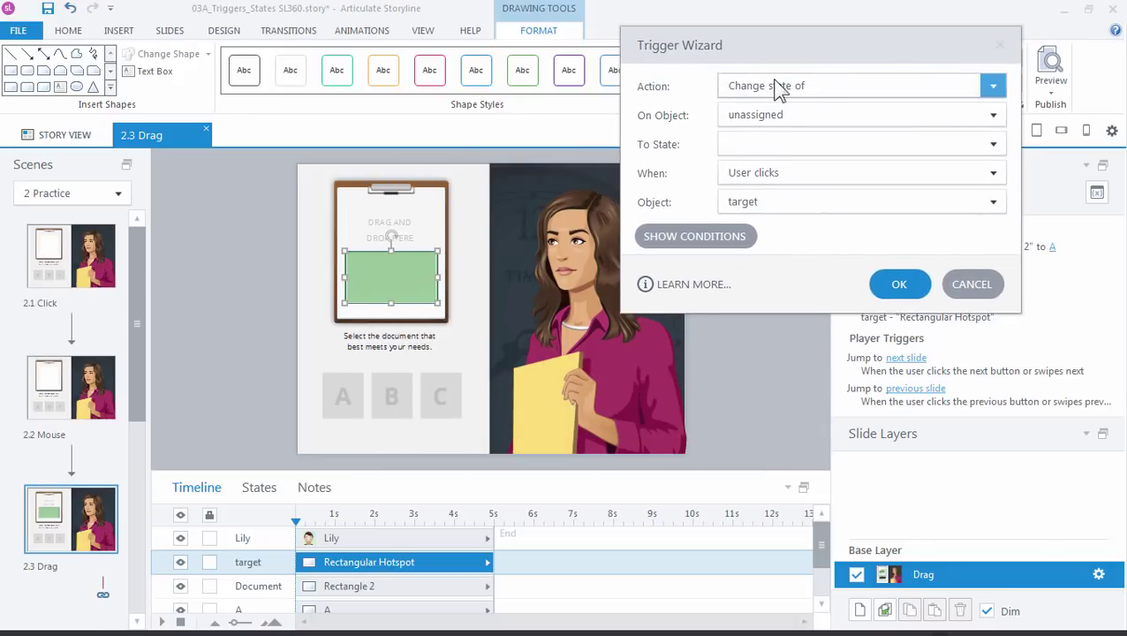
{"action": "left_click", "coordinate": [783, 118]}
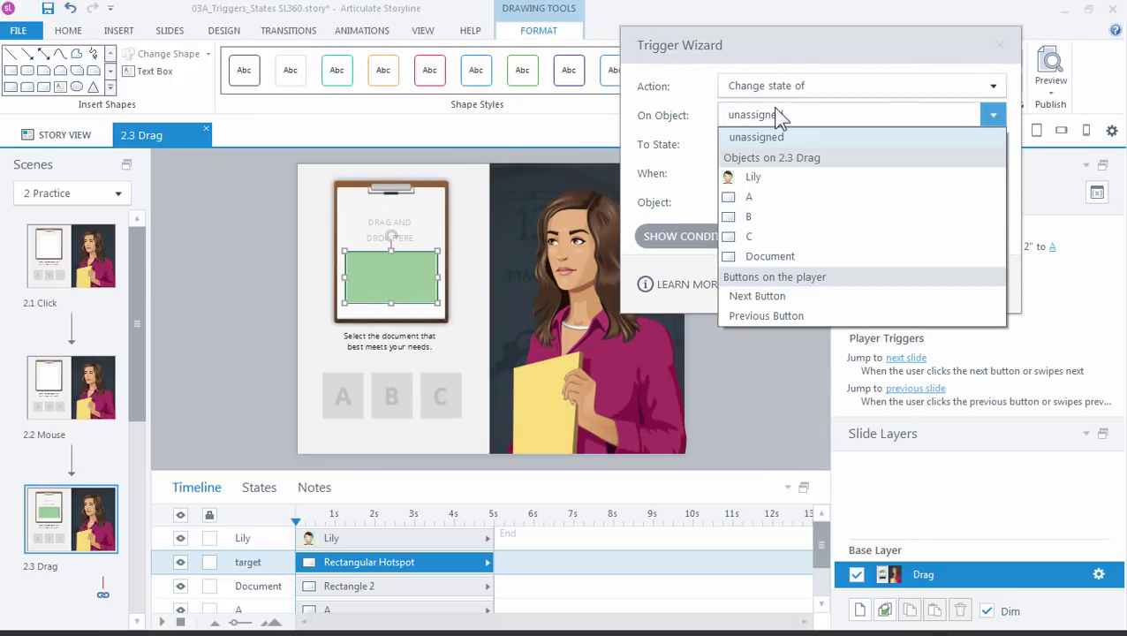
{"action": "left_click", "coordinate": [750, 196]}
Make A switch to Hidden when A is dropped on target, and save the trigger
{"action": "left_click", "coordinate": [761, 150]}
{"action": "left_click", "coordinate": [761, 245]}
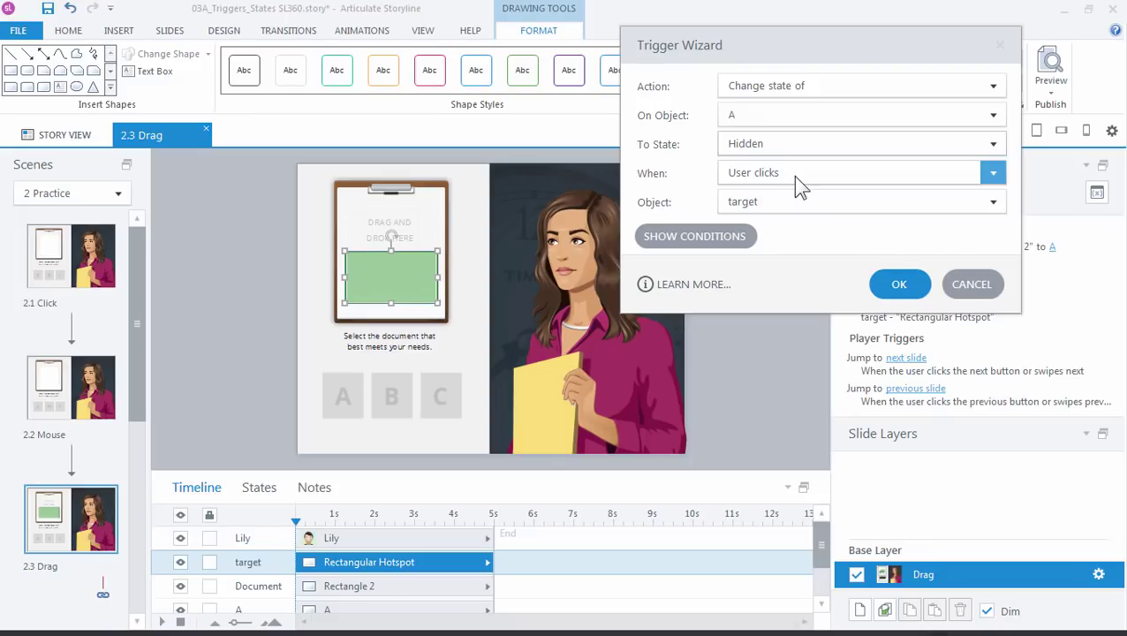
{"action": "left_click", "coordinate": [766, 174]}
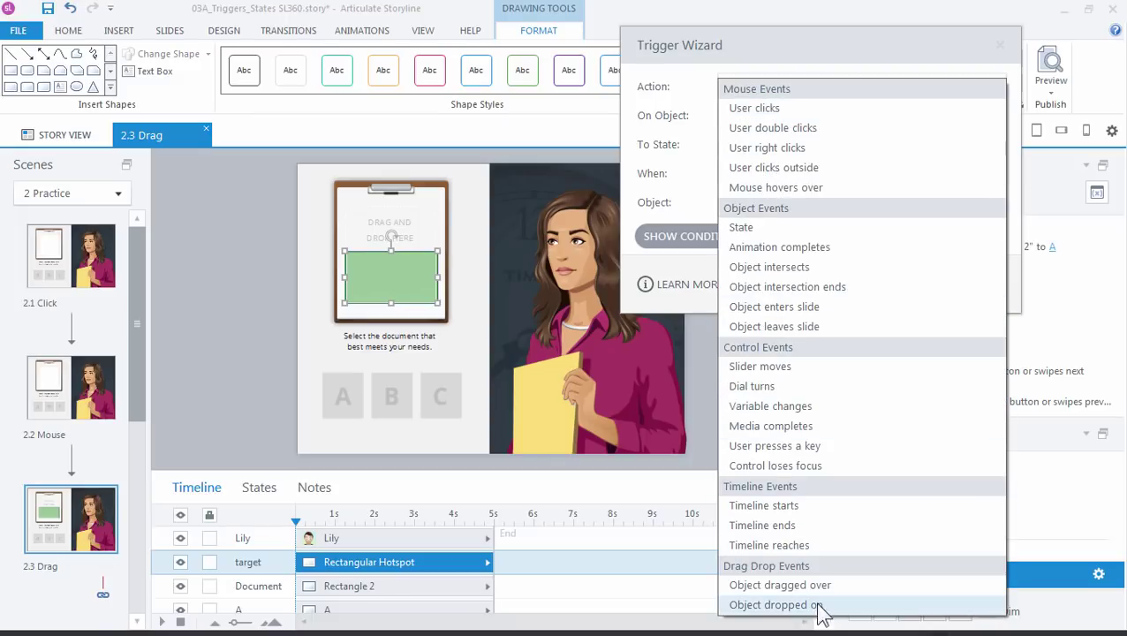
{"action": "left_click", "coordinate": [828, 606]}
{"action": "left_click", "coordinate": [760, 203]}
{"action": "left_click", "coordinate": [772, 350]}
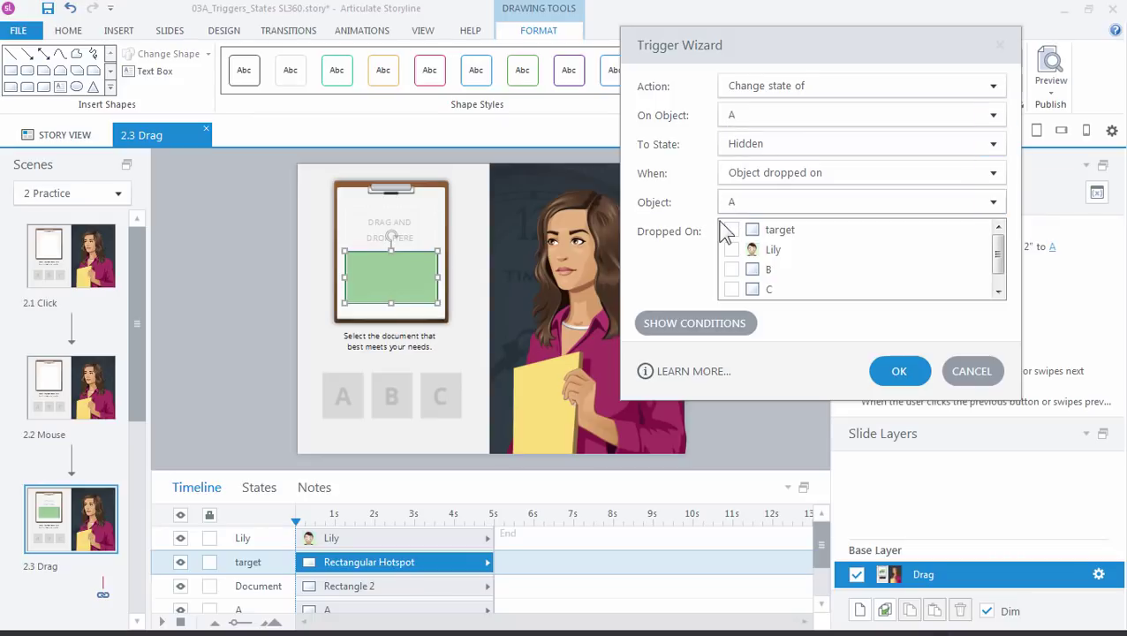
{"action": "left_click", "coordinate": [773, 232]}
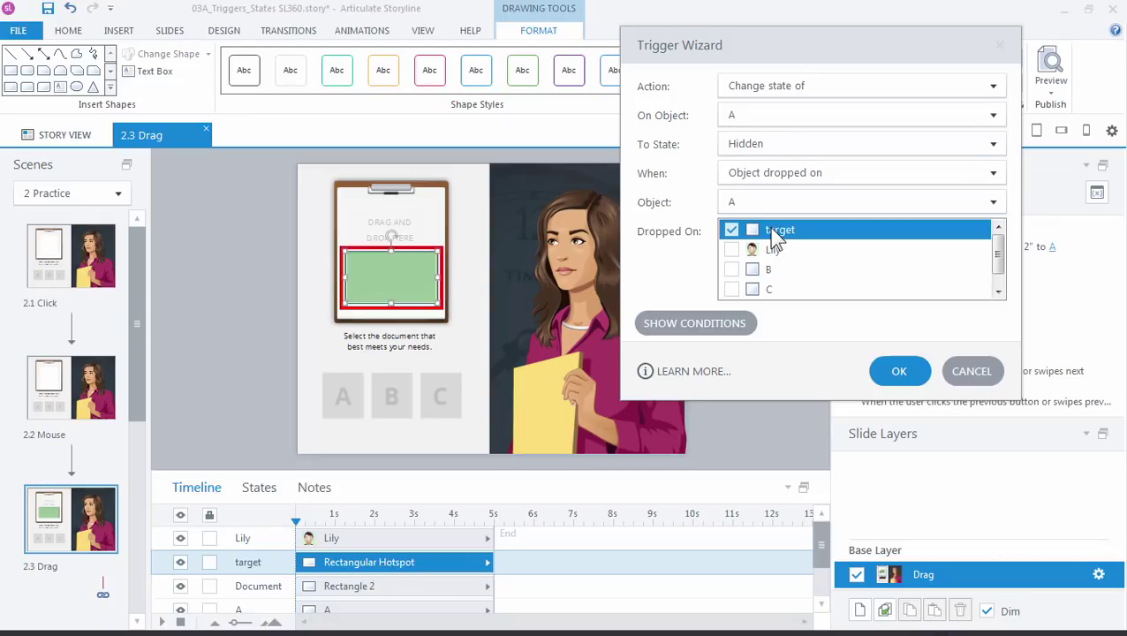
{"action": "left_click", "coordinate": [894, 372]}
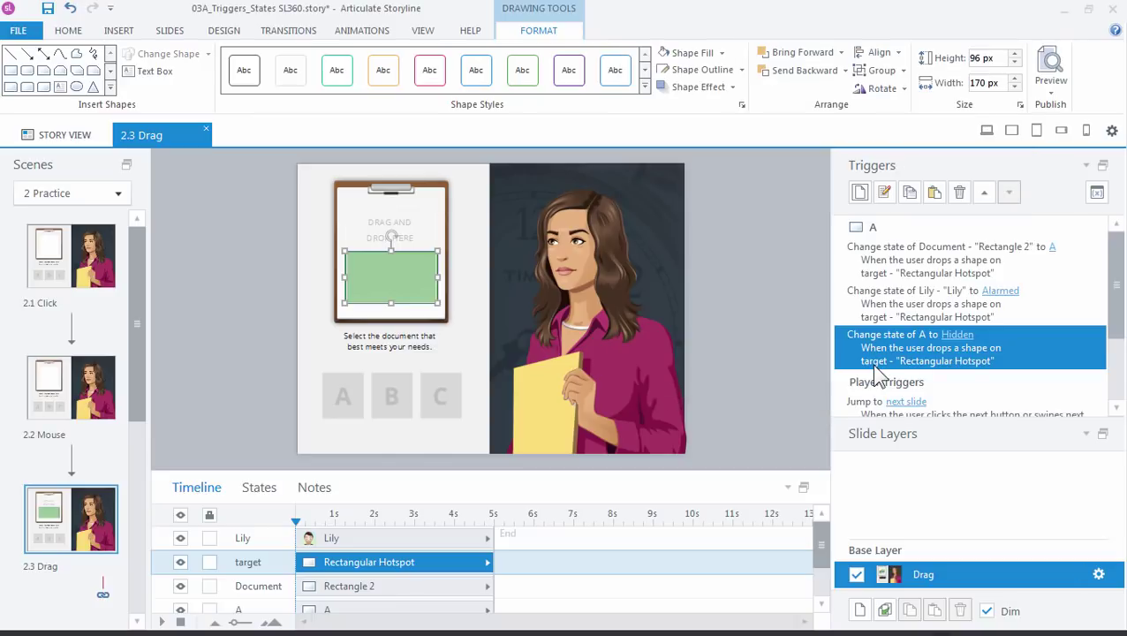
{"action": "left_click", "coordinate": [1056, 99]}
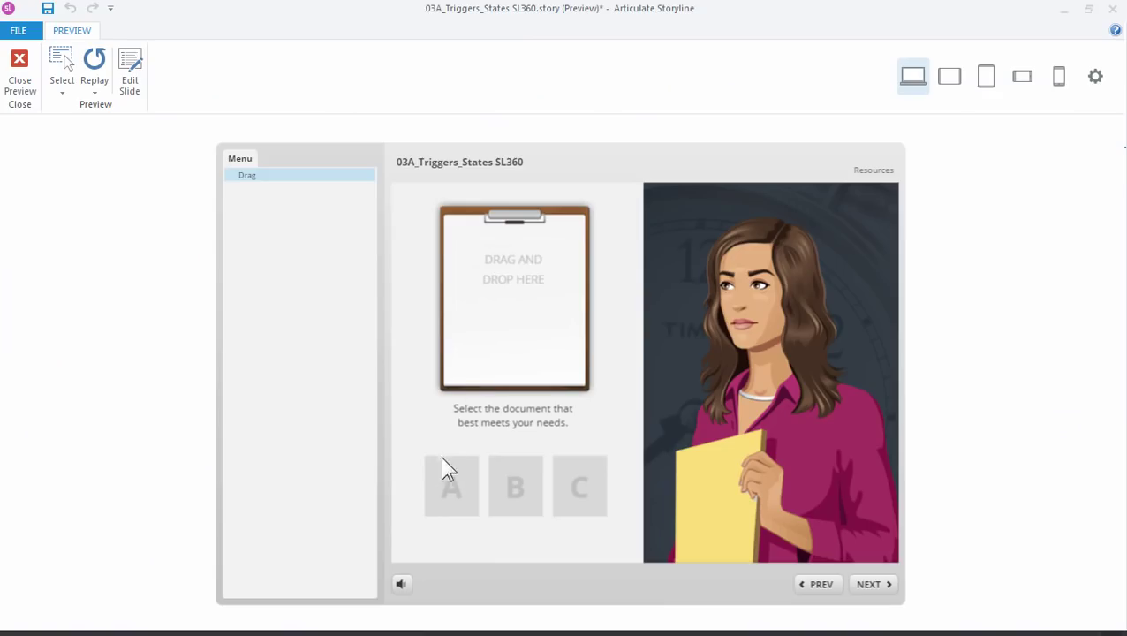
{"action": "left_click_drag", "start_coordinate": [445, 472], "coordinate": [498, 294]}
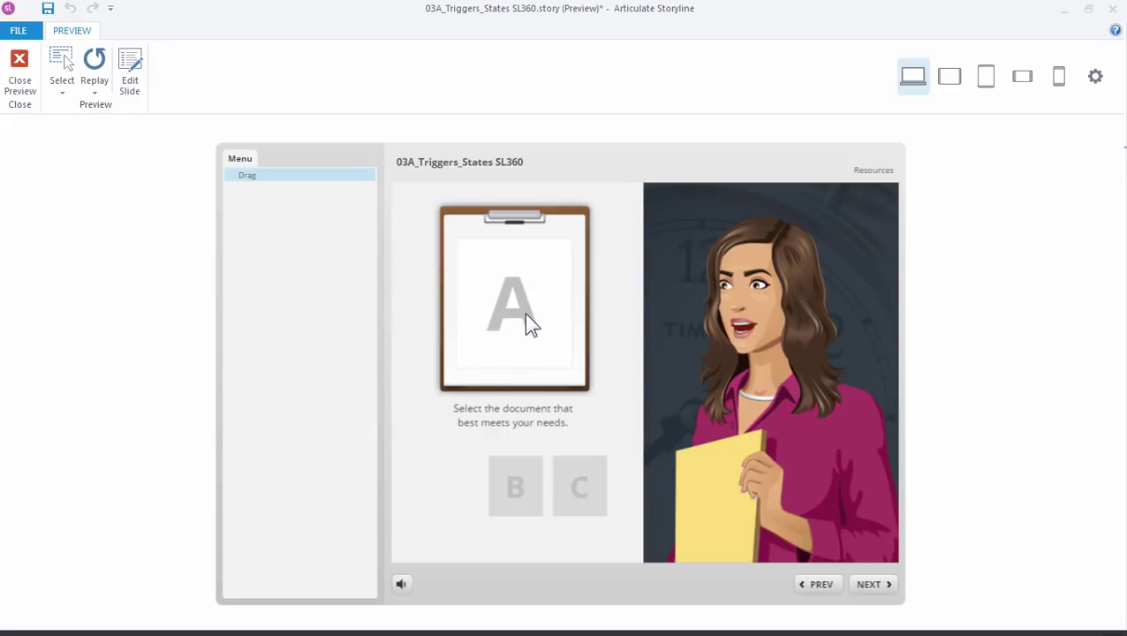
{"action": "left_click", "coordinate": [20, 71]}
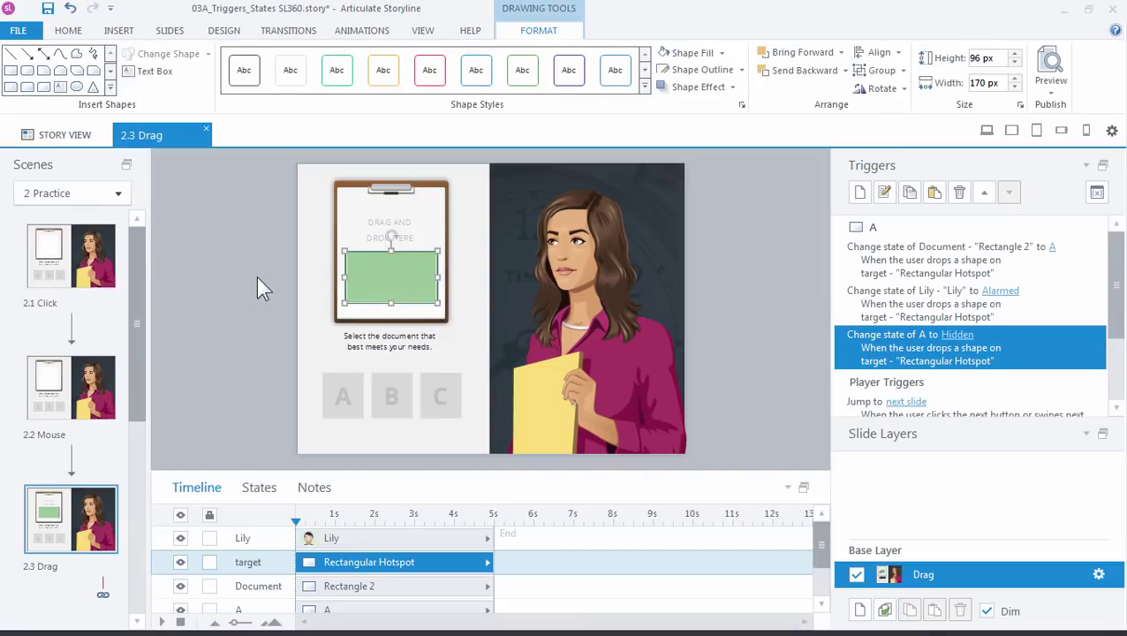